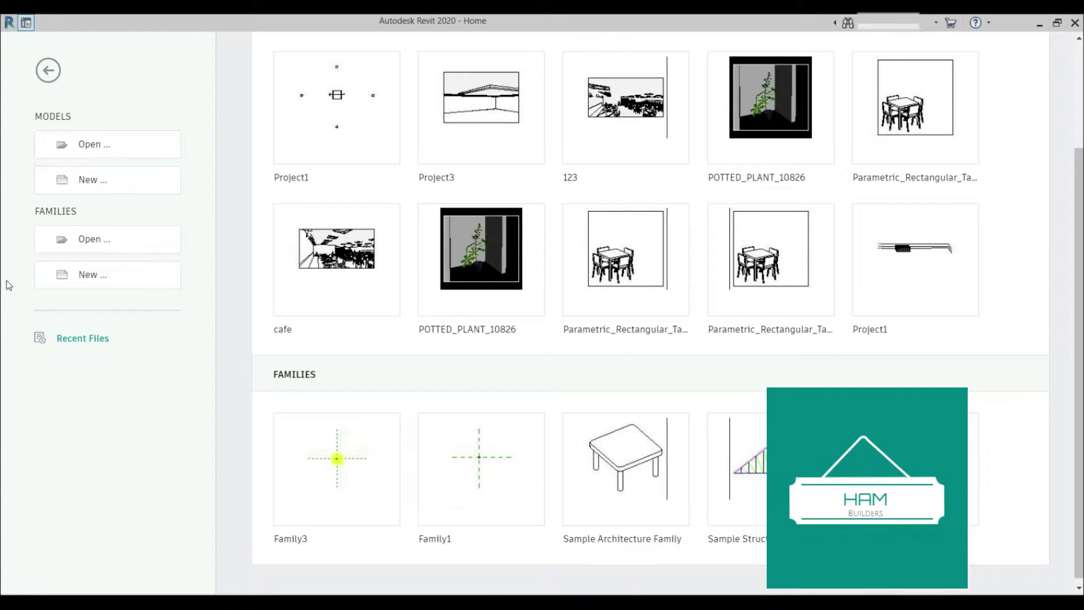
# Step: Create a new project from the Architectural Template and start a floor boundary sketch on Level 1
pyautogui.click(116, 188)
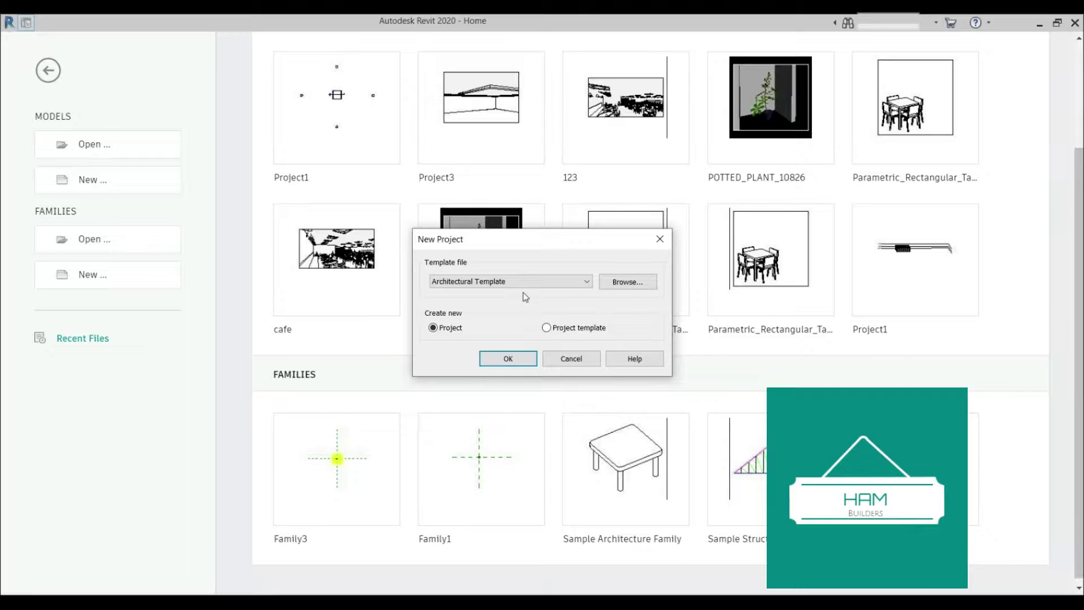
pyautogui.click(509, 359)
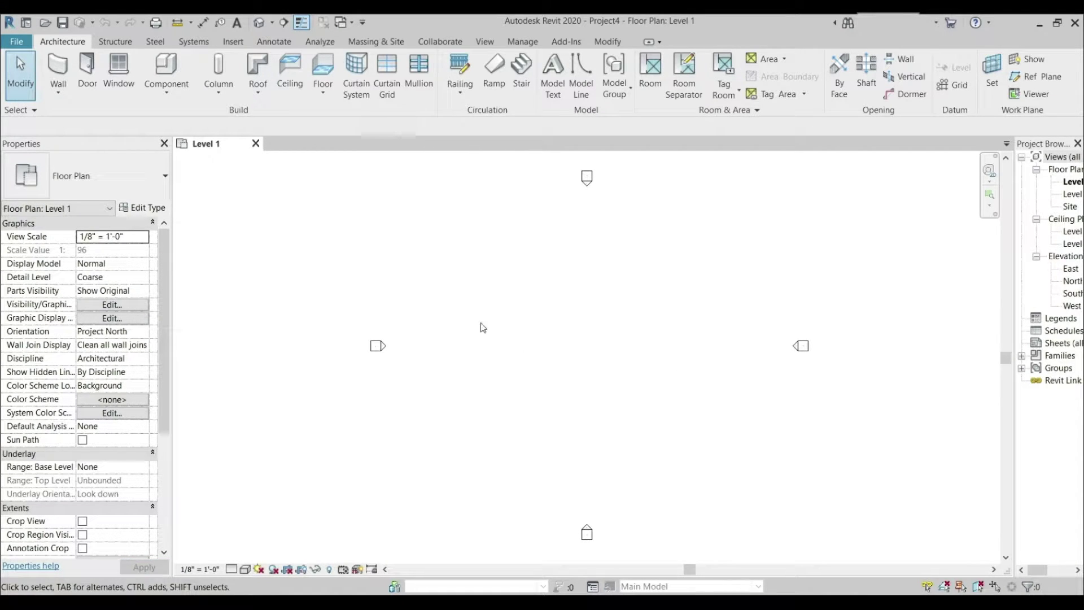
pyautogui.click(320, 70)
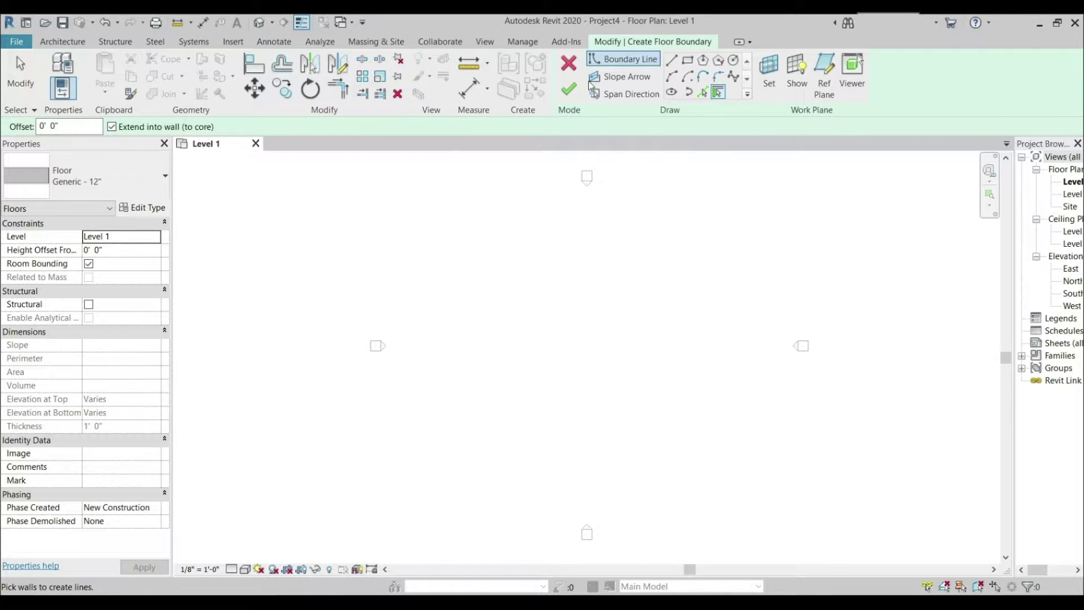
pyautogui.click(703, 61)
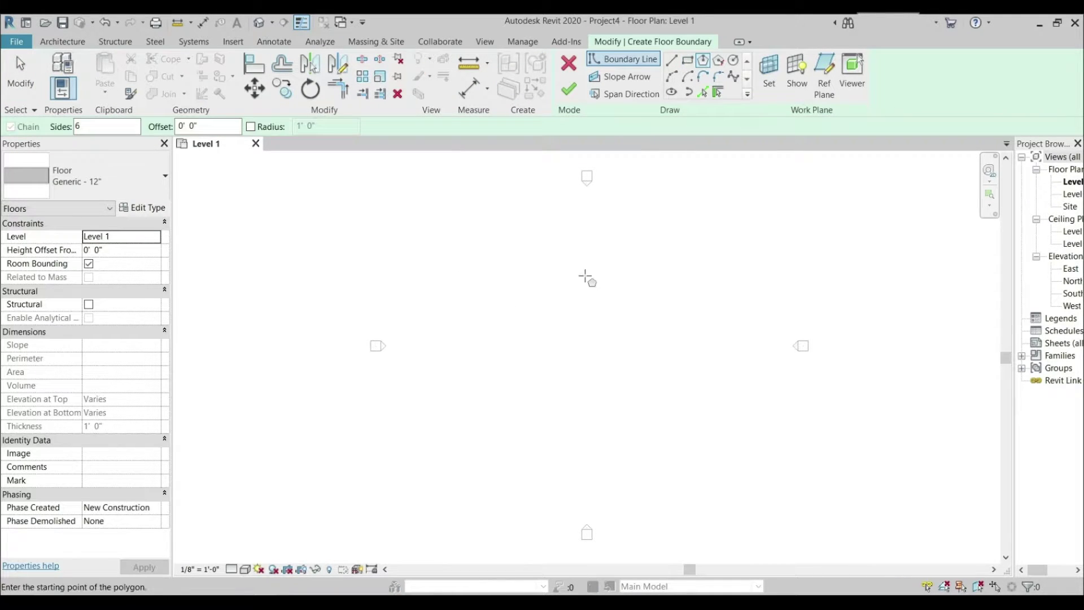
pyautogui.click(502, 292)
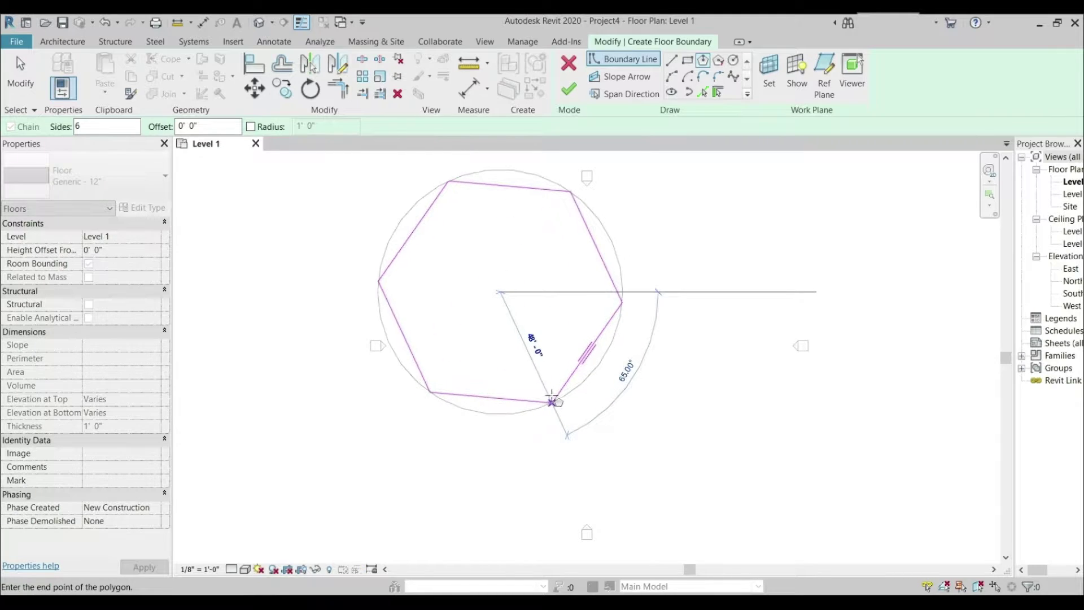
pyautogui.press('Escape')
pyautogui.press('Escape')
pyautogui.click(703, 60)
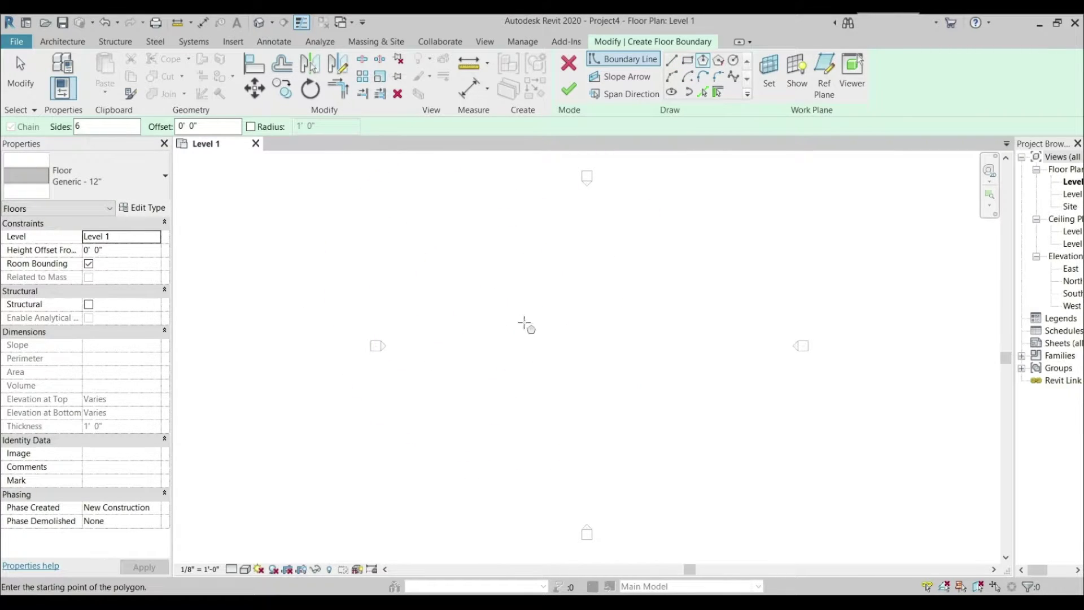
# Step: Sketch a rectangular floor boundary about 40' wide between the elevation markers and set its vertical side to 20'
pyautogui.click(688, 61)
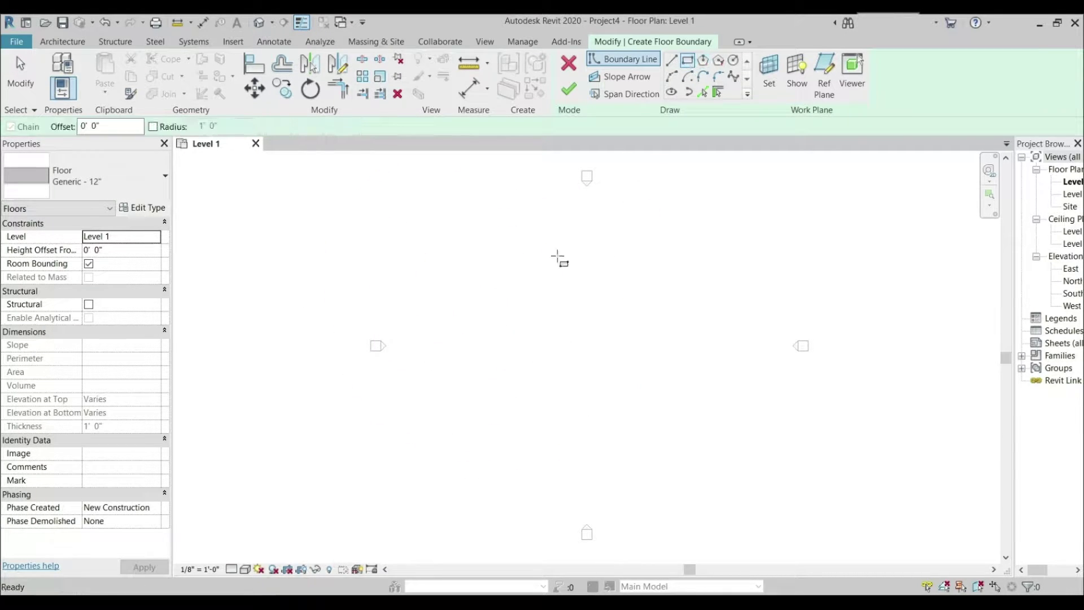
pyautogui.click(522, 303)
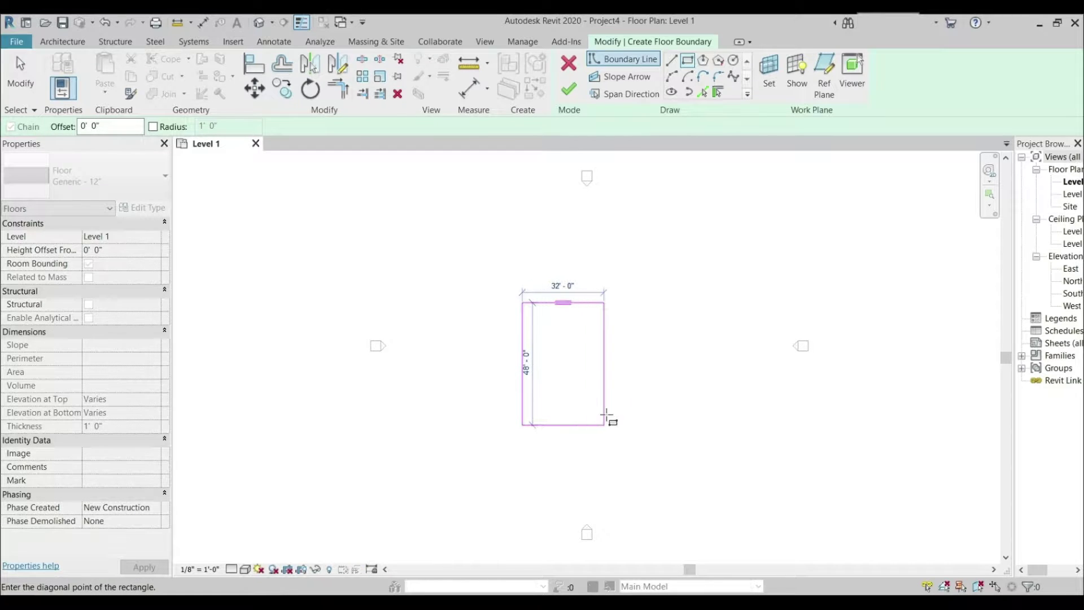
pyautogui.click(624, 394)
pyautogui.click(650, 347)
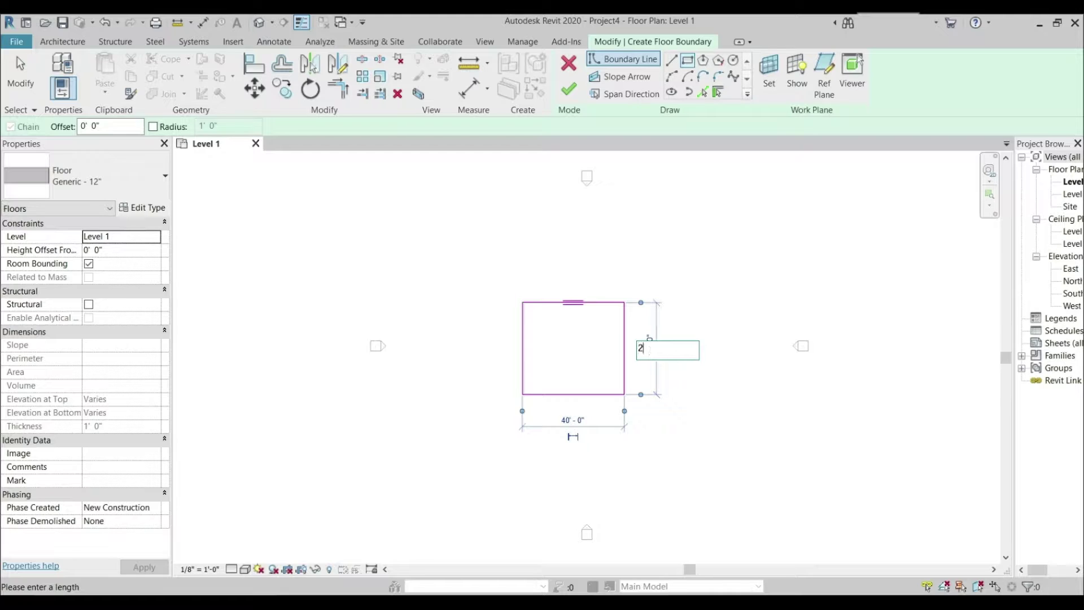
pyautogui.press('Return')
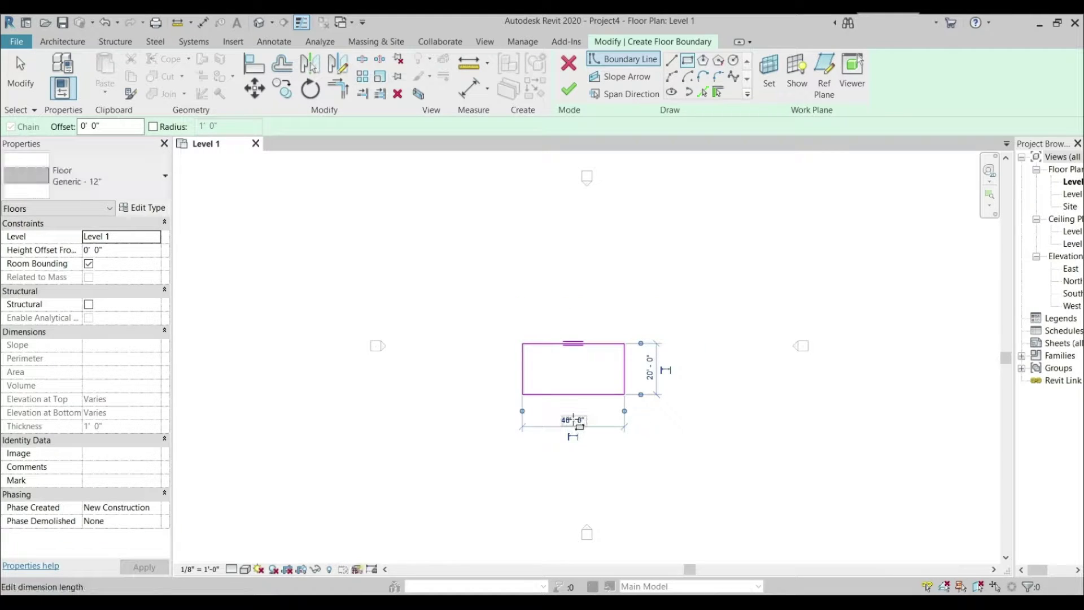
# Step: Set the horizontal side of the rectangular floor boundary to 20'
pyautogui.click(576, 420)
pyautogui.click(582, 421)
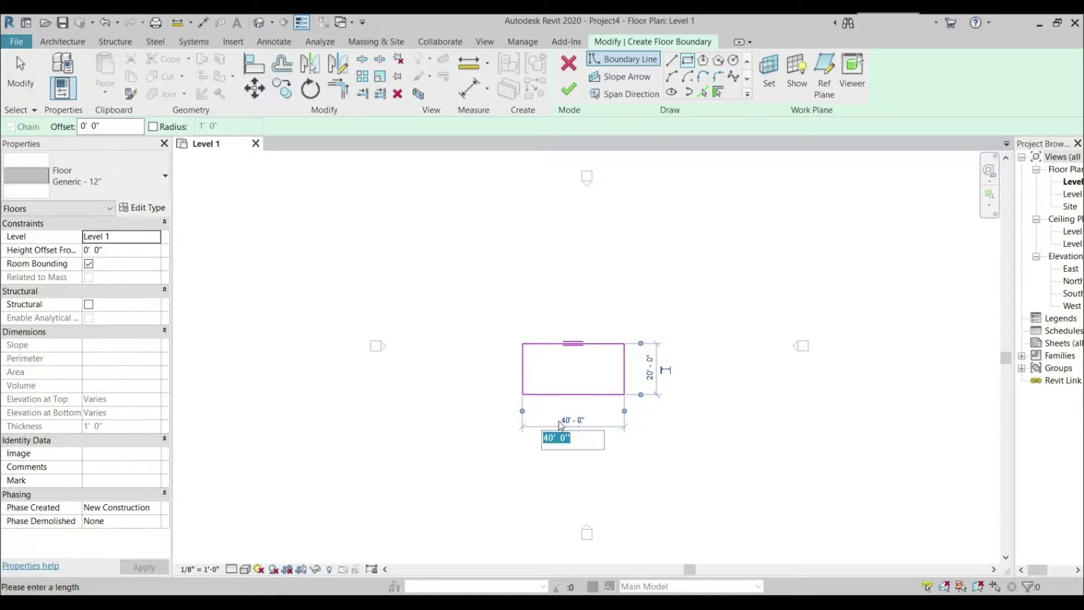
pyautogui.write('2')
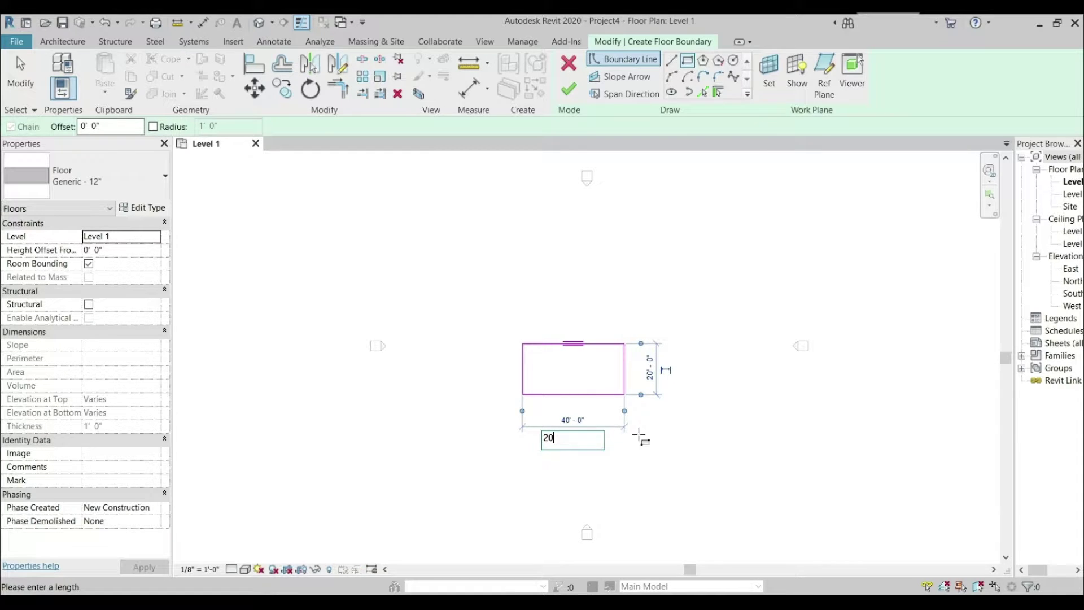
pyautogui.write('0')
pyautogui.press('Return')
pyautogui.scroll(2, 507, 415)
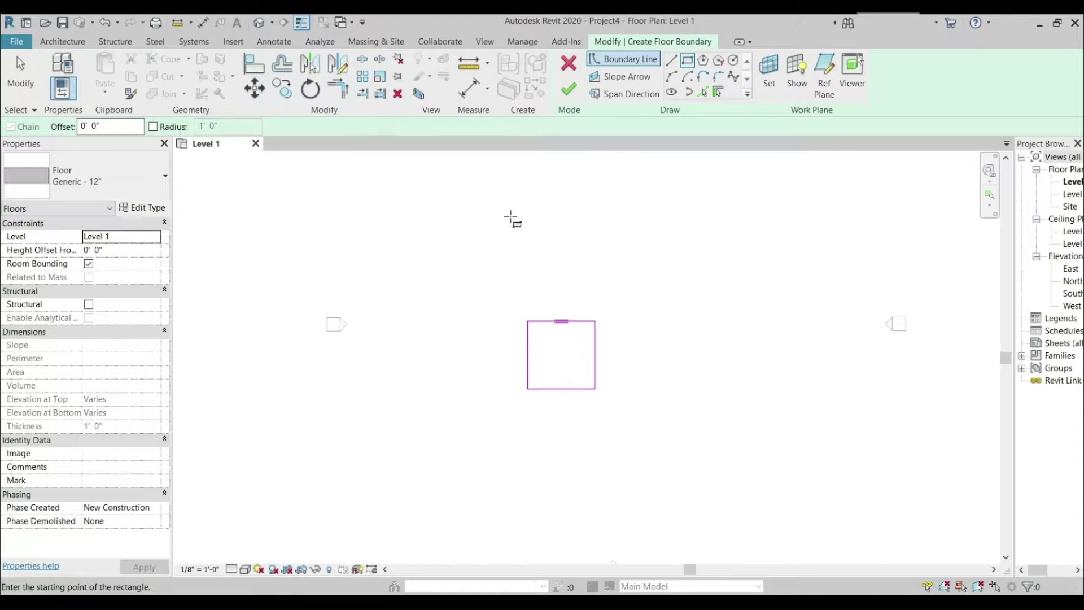
# Step: Create a new material named Floor for the structure layer of the Generic - 12" floor type
pyautogui.click(145, 209)
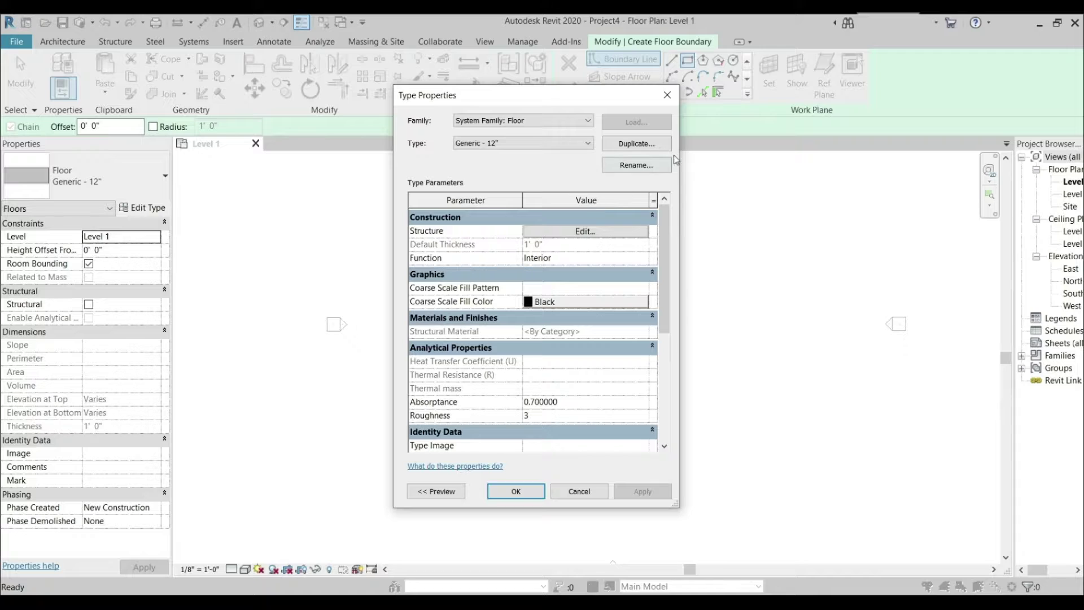
pyautogui.click(585, 231)
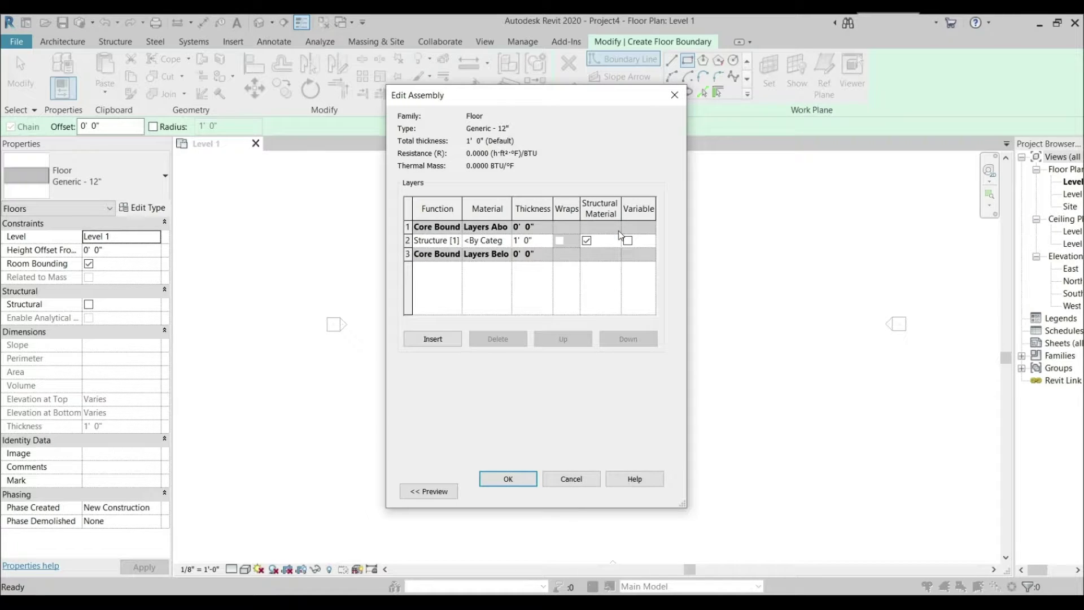
pyautogui.click(507, 241)
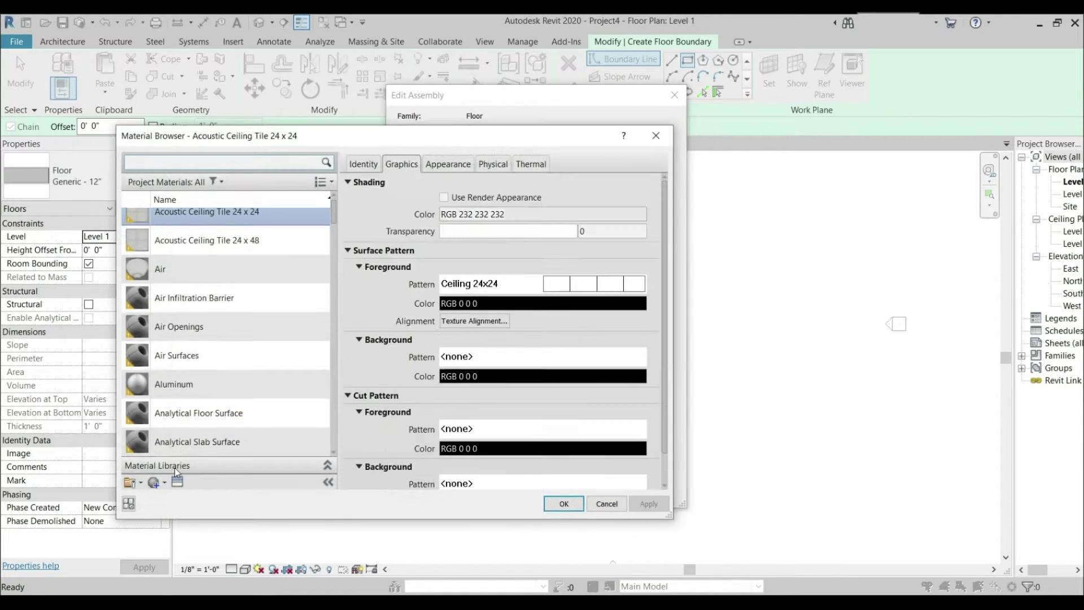
pyautogui.click(165, 483)
pyautogui.click(176, 500)
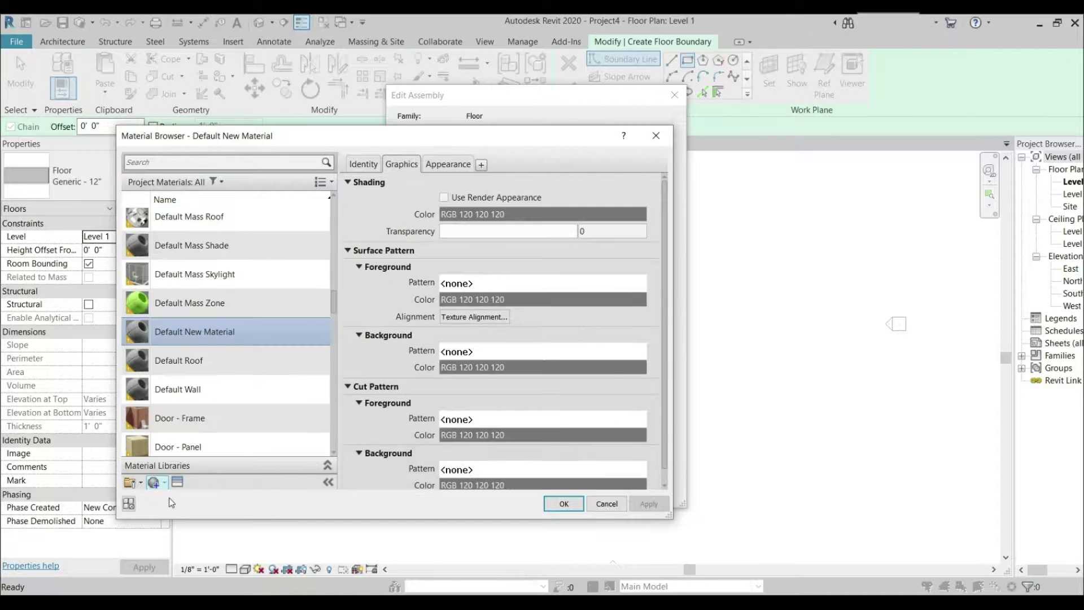
pyautogui.rightClick(188, 328)
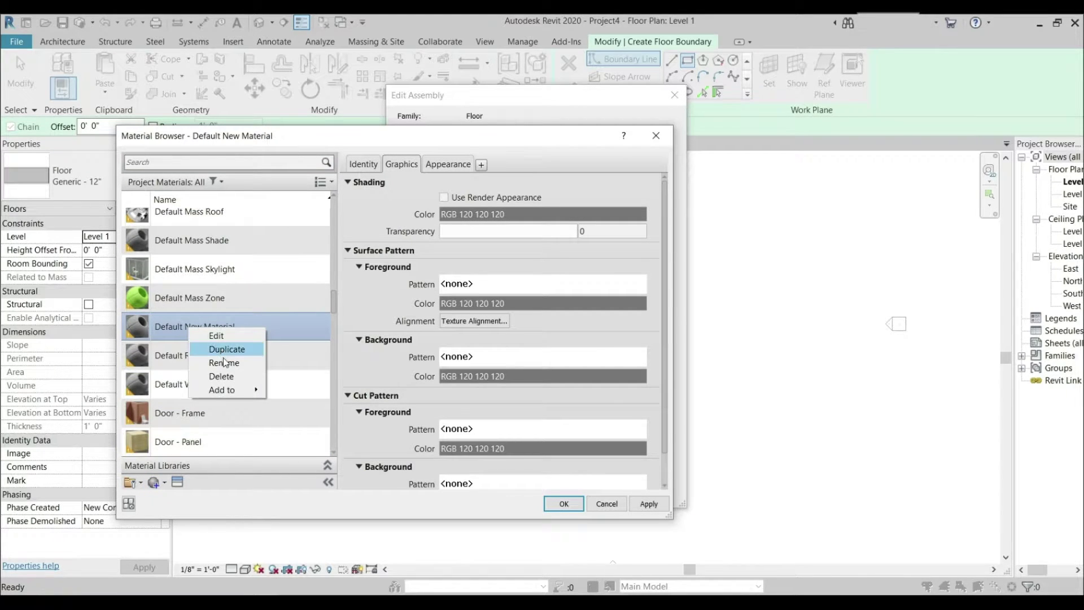
pyautogui.click(226, 373)
pyautogui.write('Floor')
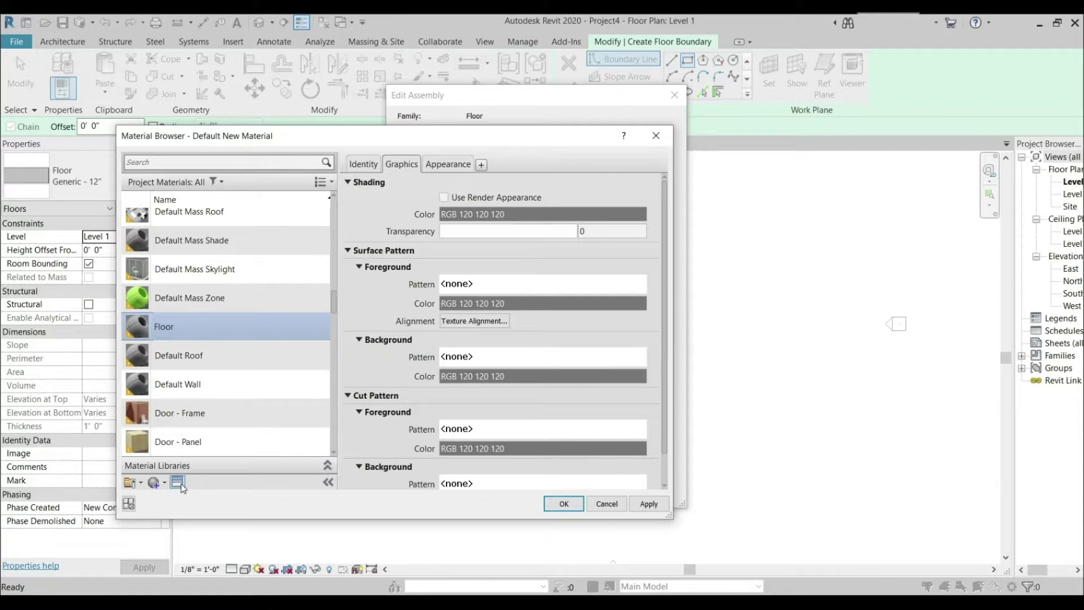
# Step: Give the Floor material the American Cherry appearance from the Flooring: Wood category of the Appearance Library
pyautogui.click(181, 486)
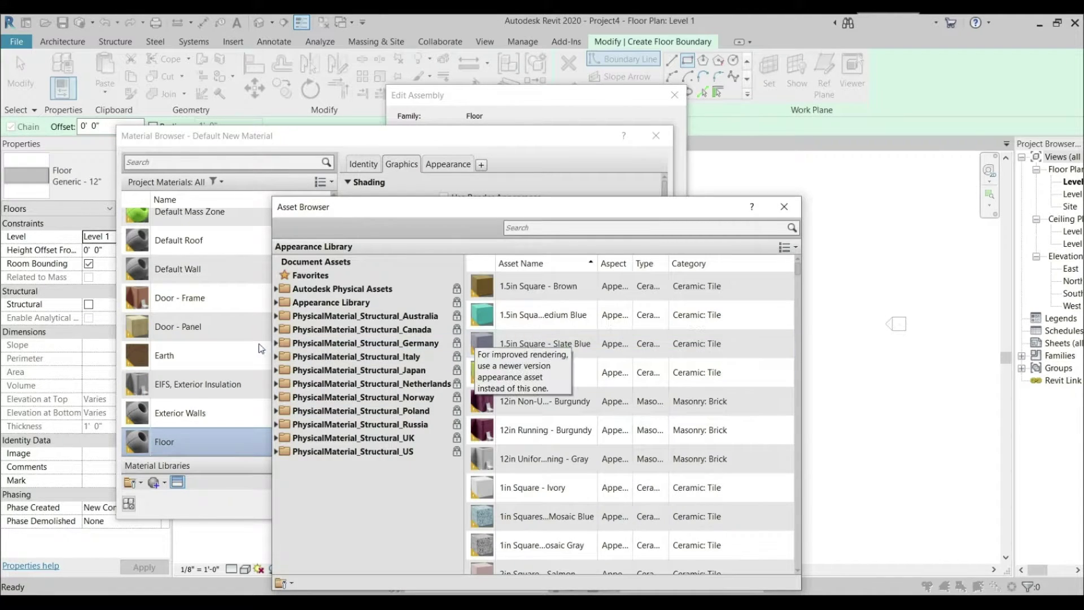
pyautogui.click(277, 303)
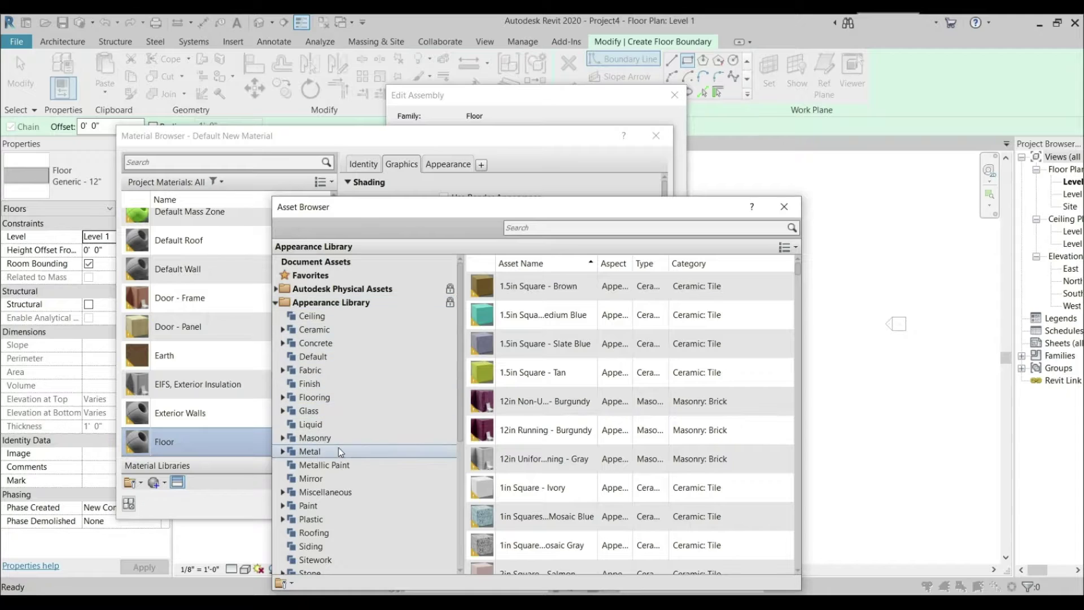
pyautogui.click(282, 397)
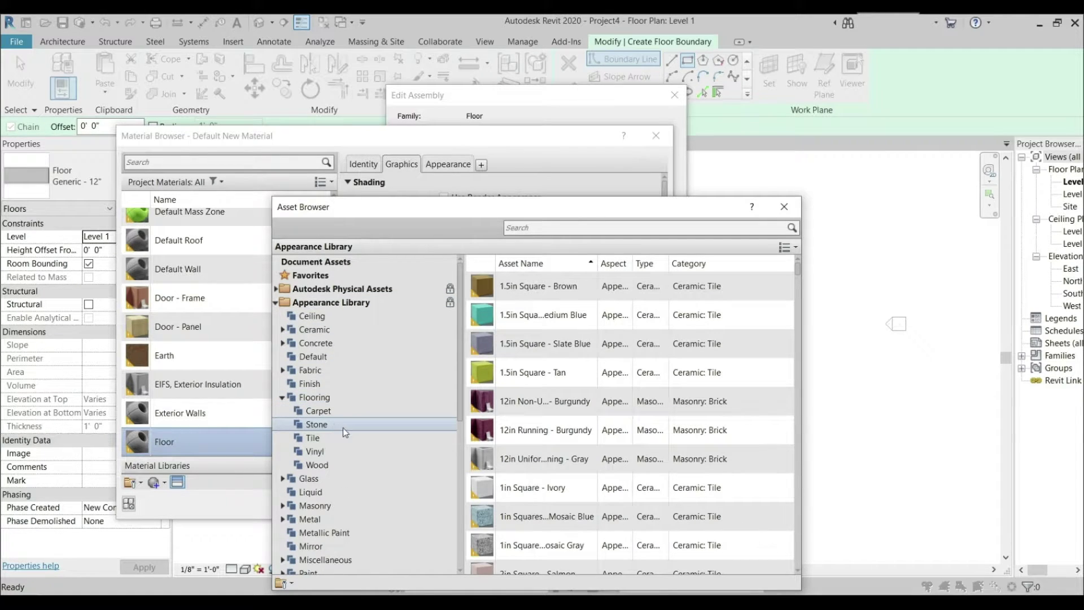
pyautogui.click(318, 465)
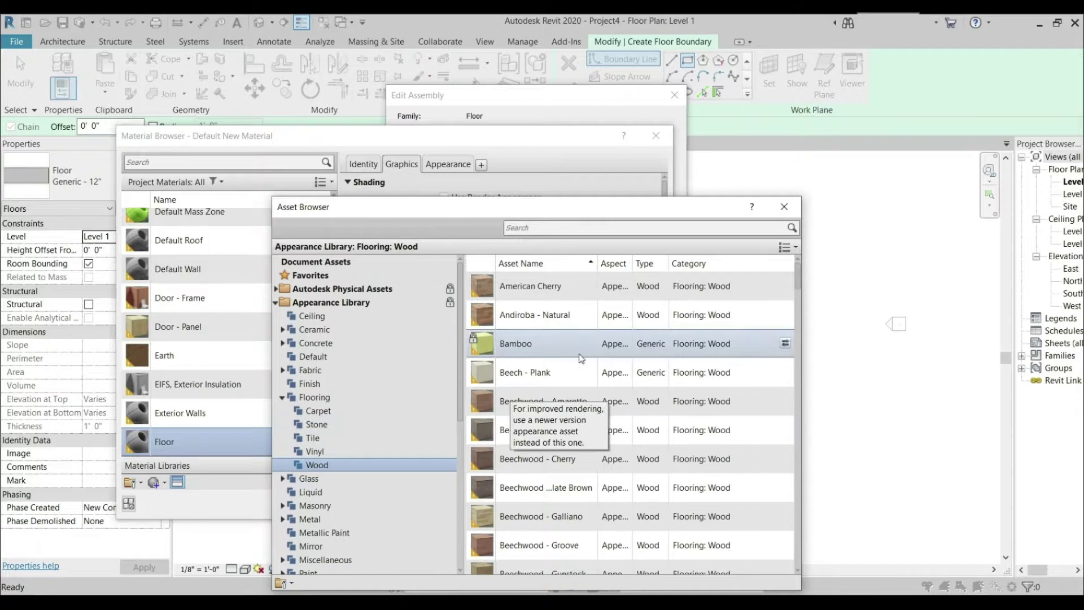
pyautogui.scroll(-1, 595, 421)
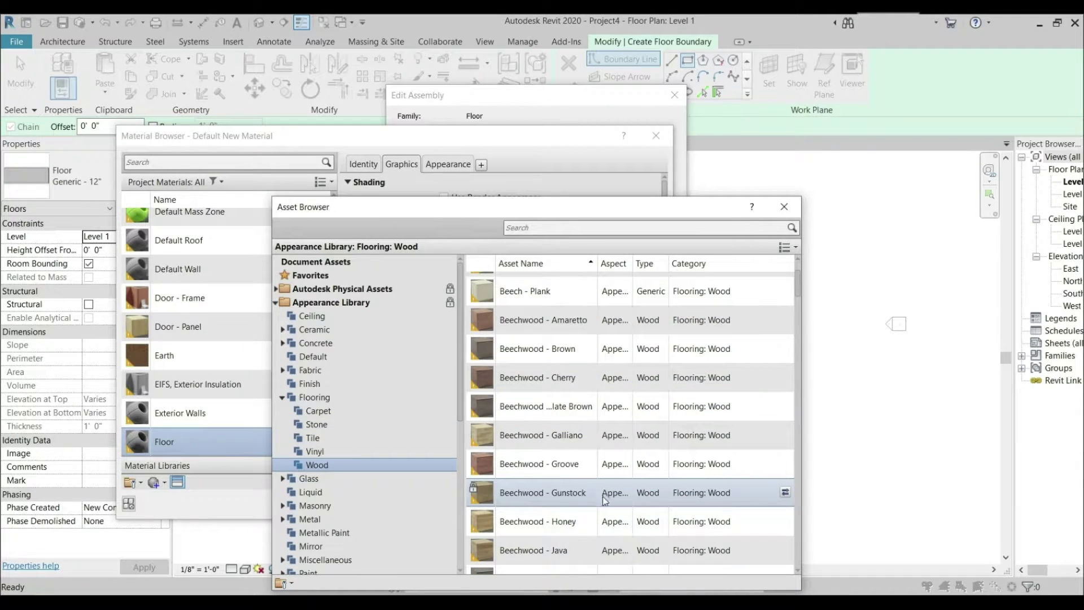
pyautogui.scroll(-1, 603, 498)
pyautogui.scroll(2, 602, 496)
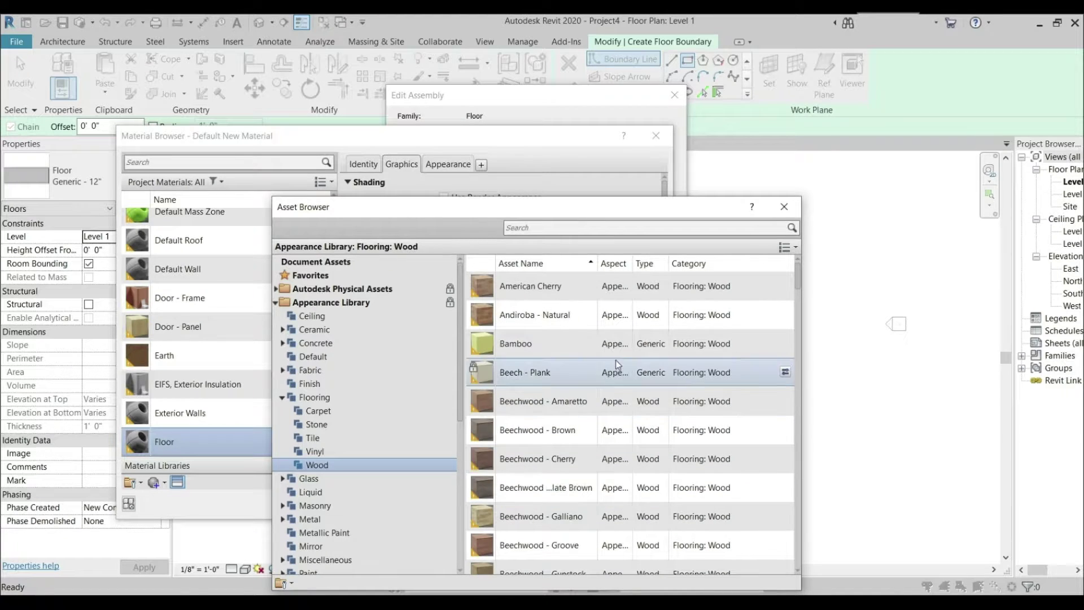
pyautogui.click(785, 287)
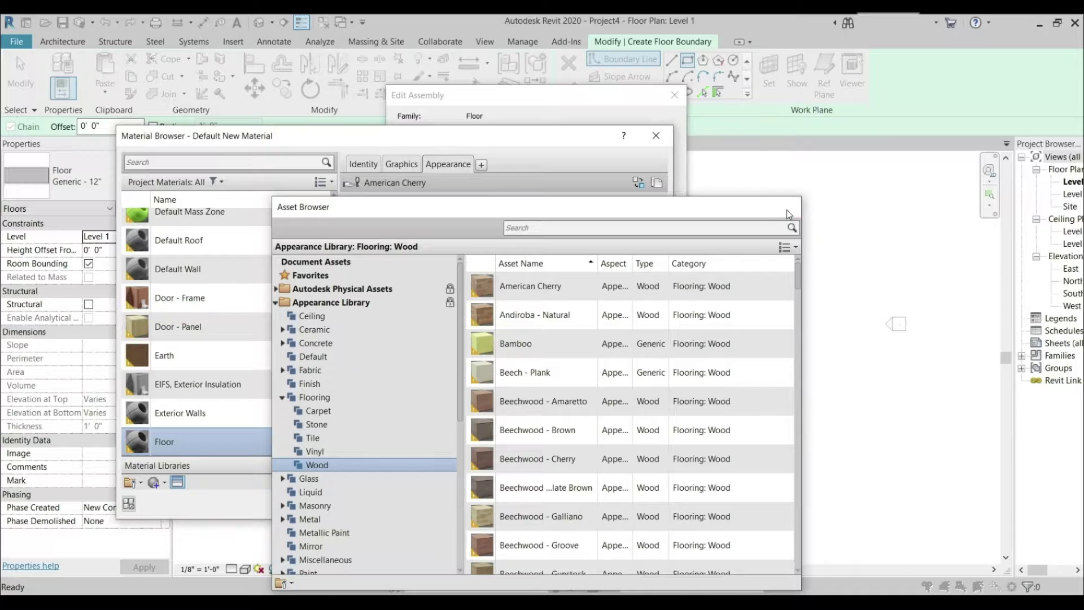
pyautogui.click(787, 209)
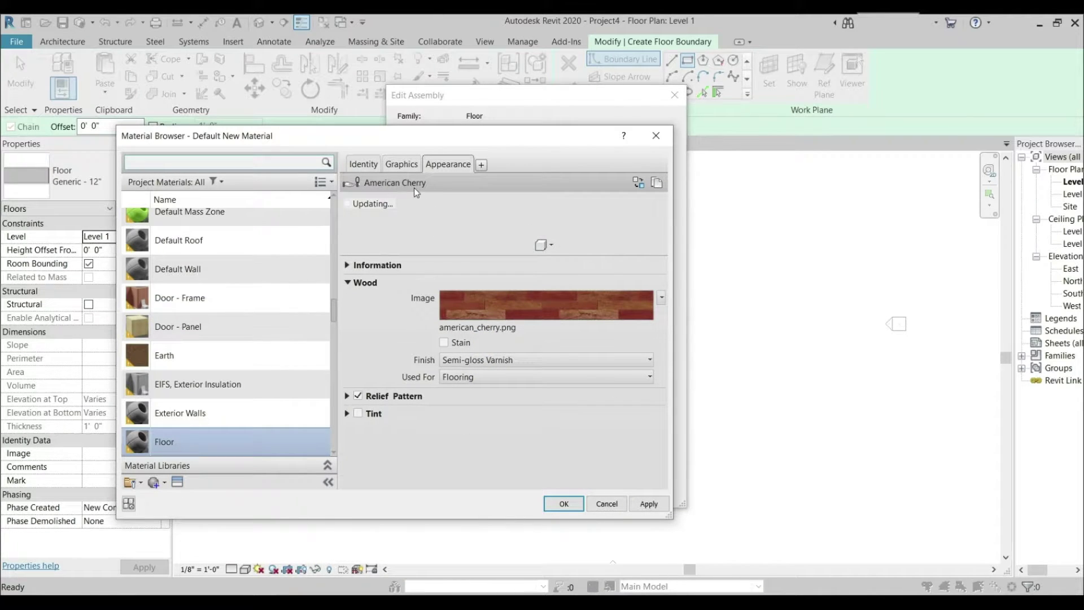
# Step: Enable Use Render Appearance in the Floor material's shading and assign the material to the structure layer
pyautogui.click(407, 165)
pyautogui.click(444, 197)
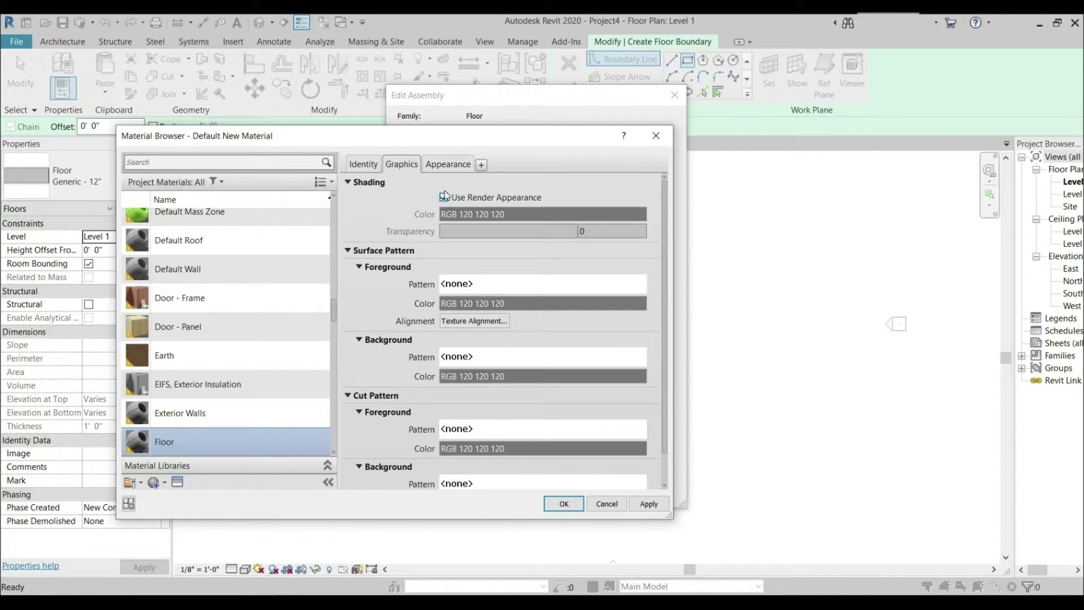
pyautogui.click(448, 165)
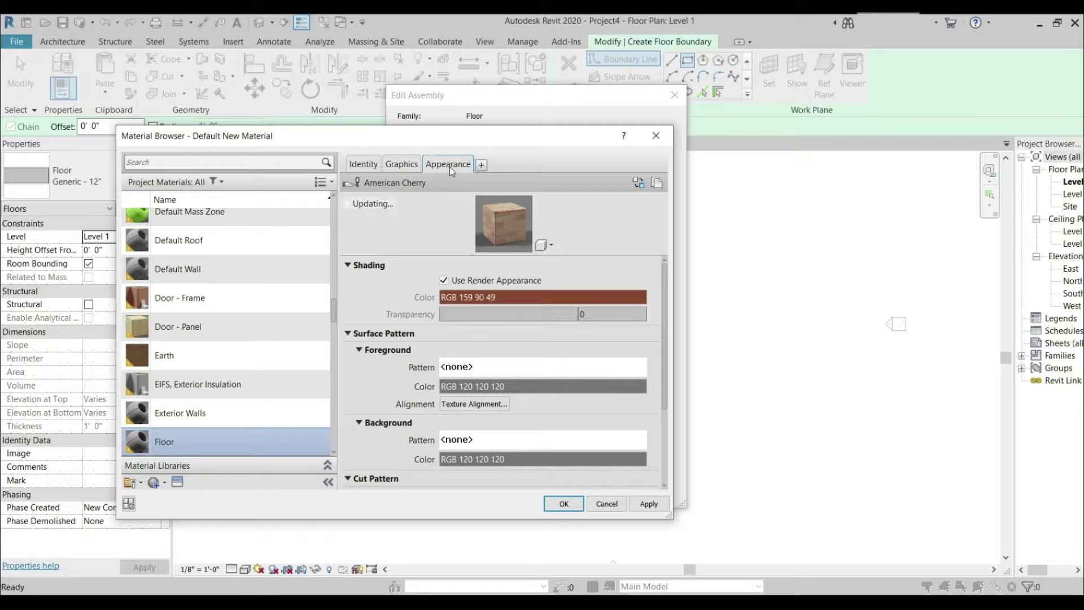
pyautogui.click(604, 503)
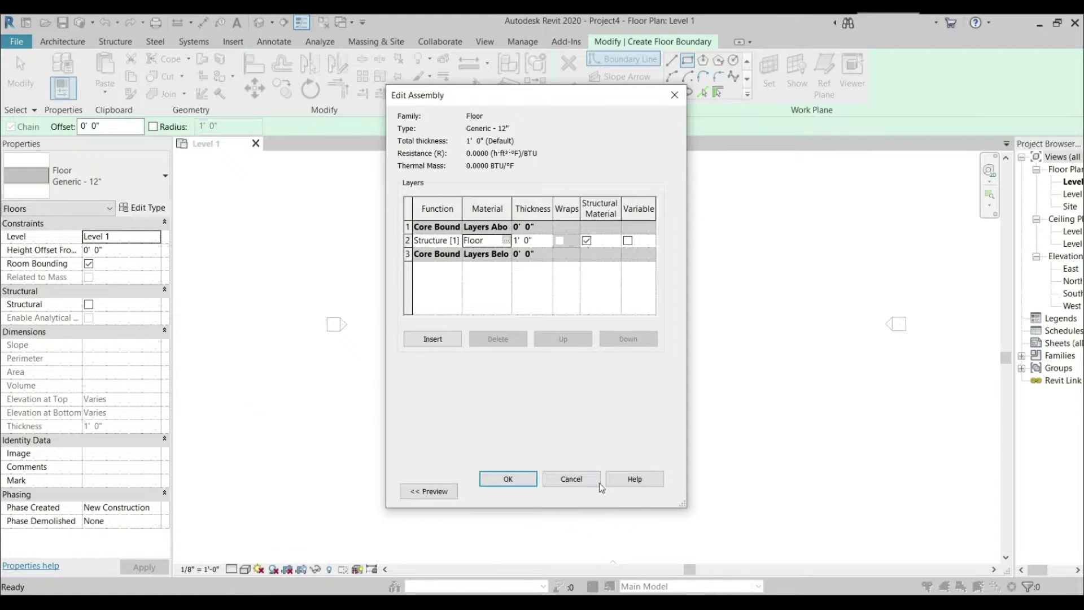
# Step: Accept the layer and type changes for the Generic - 12" floor and finish the floor sketch
pyautogui.click(508, 479)
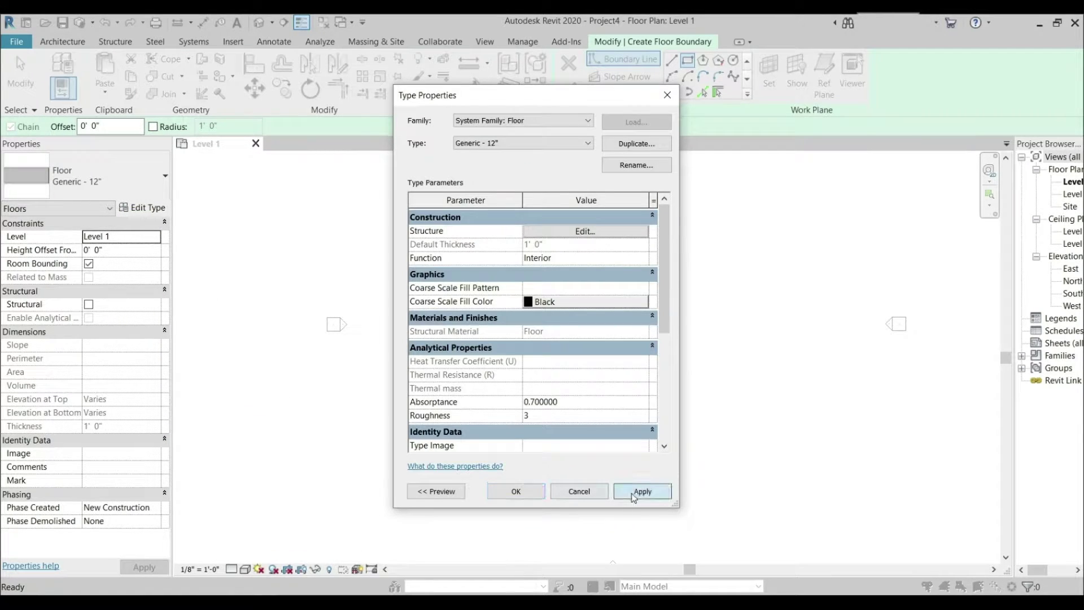
pyautogui.click(516, 491)
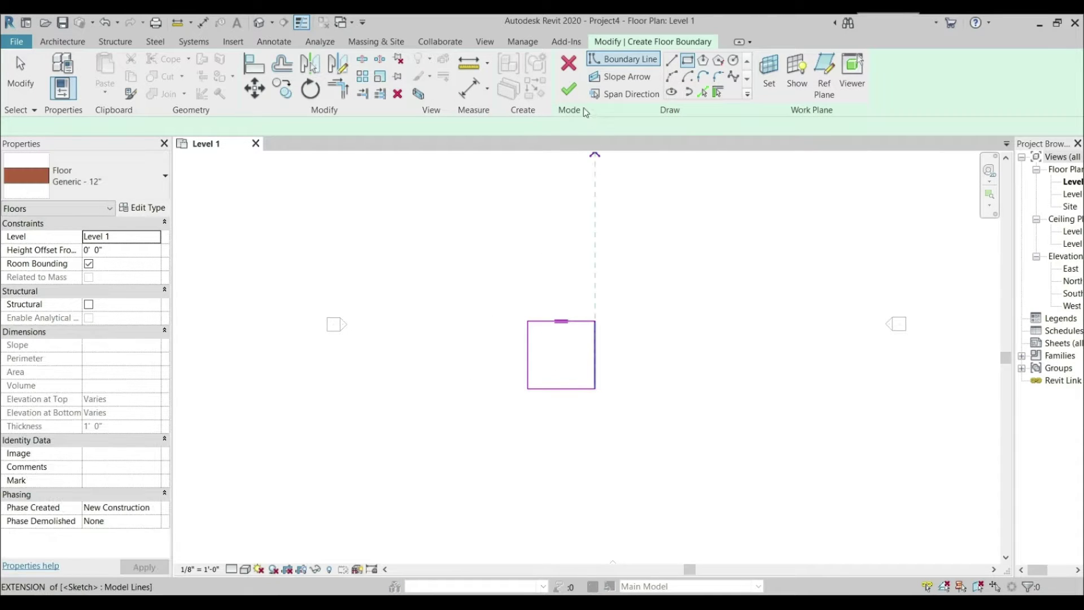
pyautogui.click(569, 89)
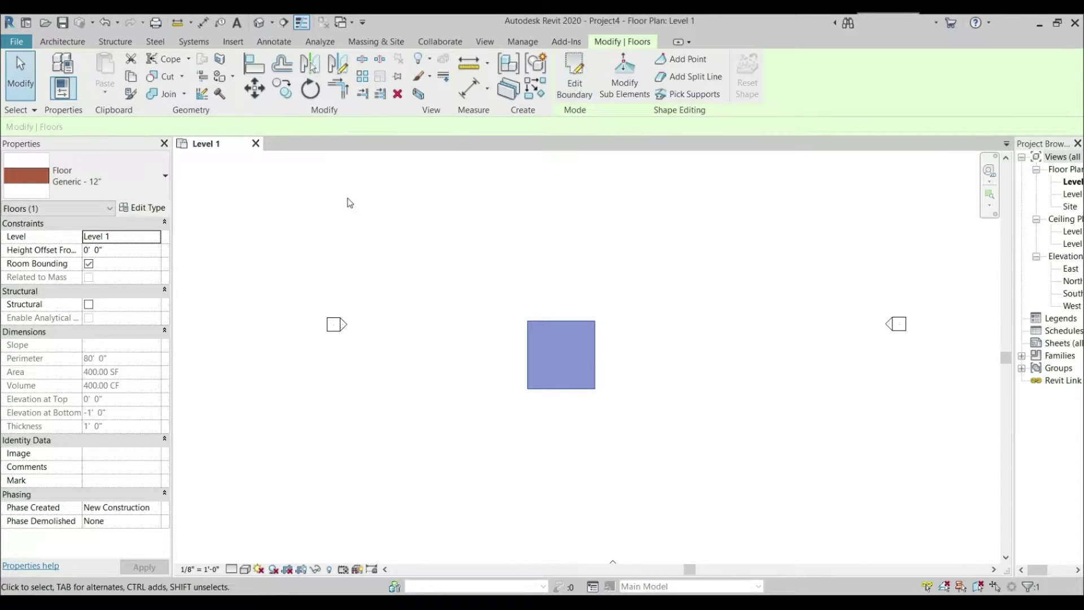
# Step: Start a Generic - 8" wall with its location line at Finish Face: Exterior and its height up to Level 2
pyautogui.click(62, 41)
pyautogui.click(56, 79)
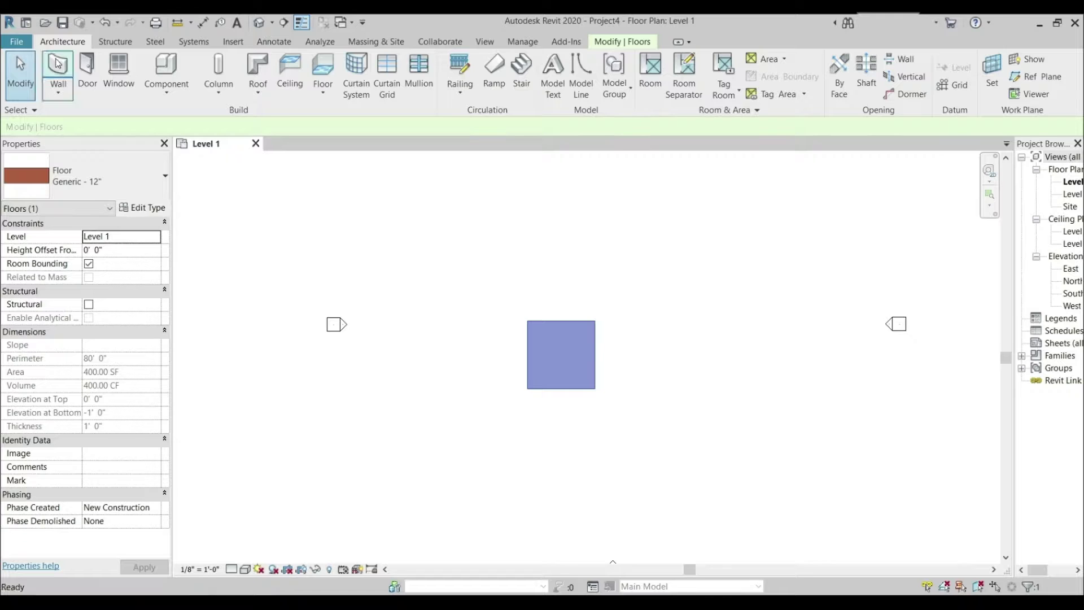
pyautogui.click(389, 128)
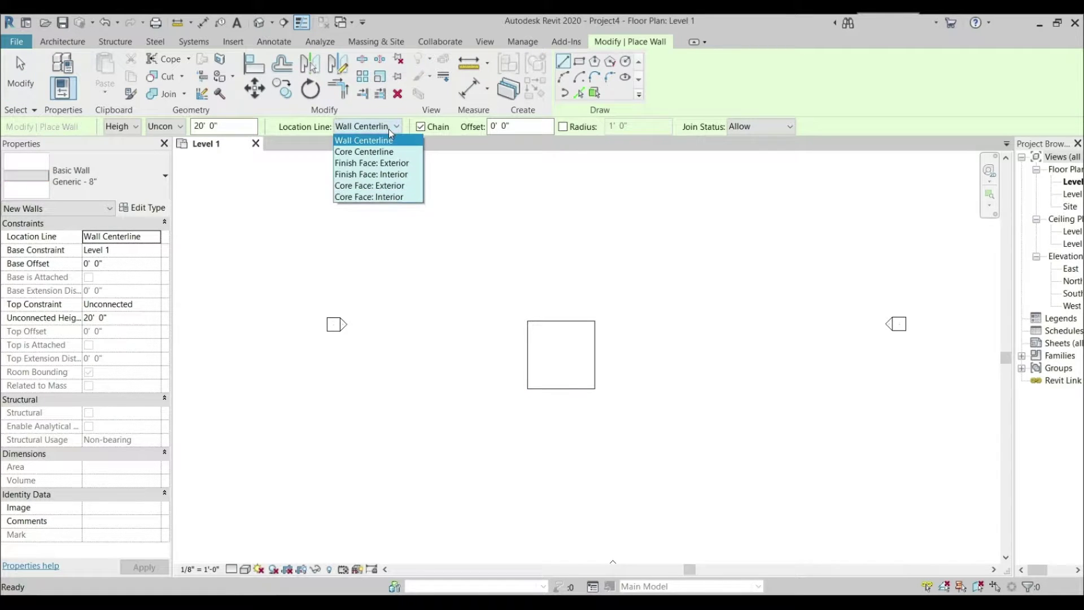
pyautogui.click(391, 164)
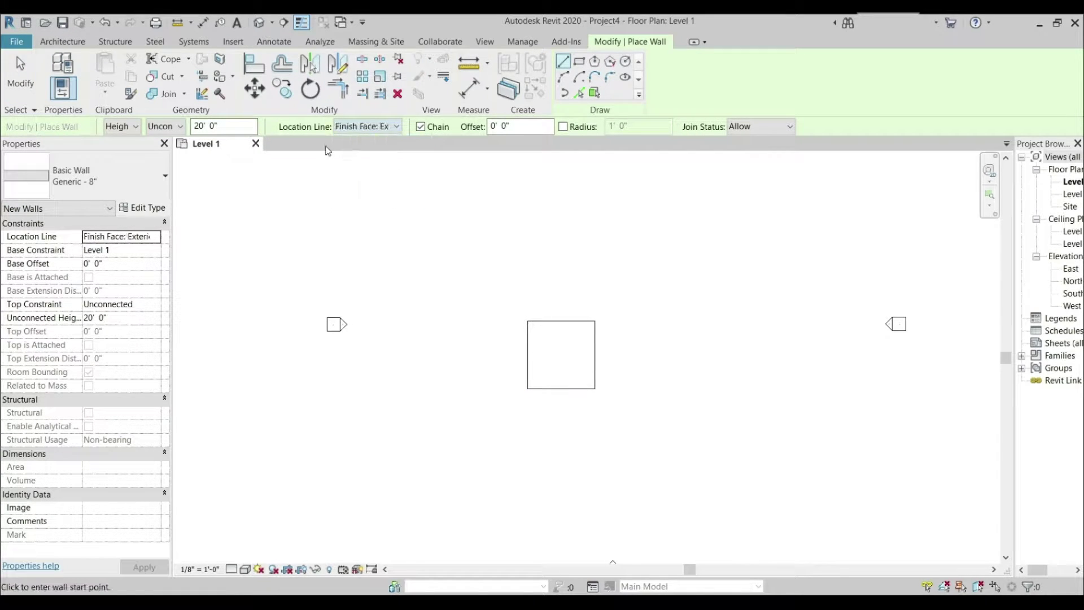
pyautogui.click(171, 128)
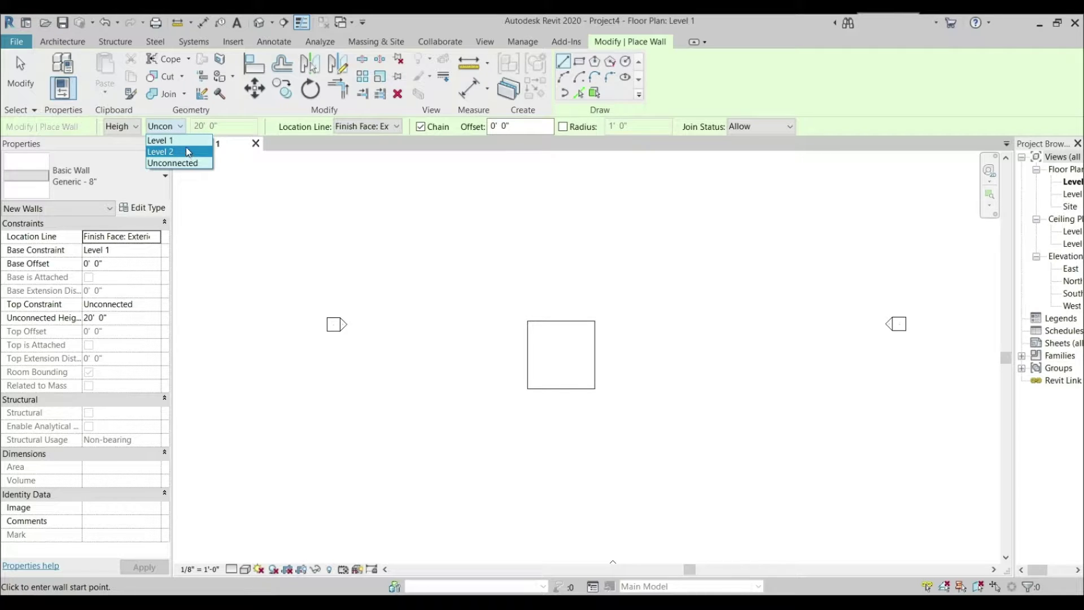
pyautogui.click(187, 152)
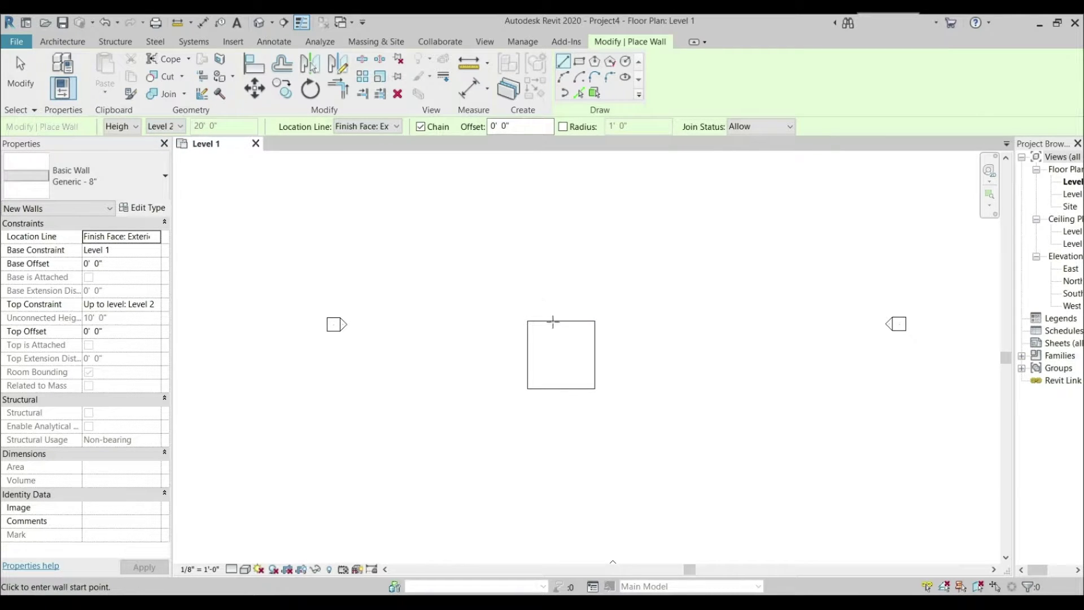
# Step: Draw a rectangle of walls around the floor from its upper-left corner to its lower-right corner
pyautogui.scroll(1, 553, 322)
pyautogui.scroll(1, 576, 249)
pyautogui.click(579, 61)
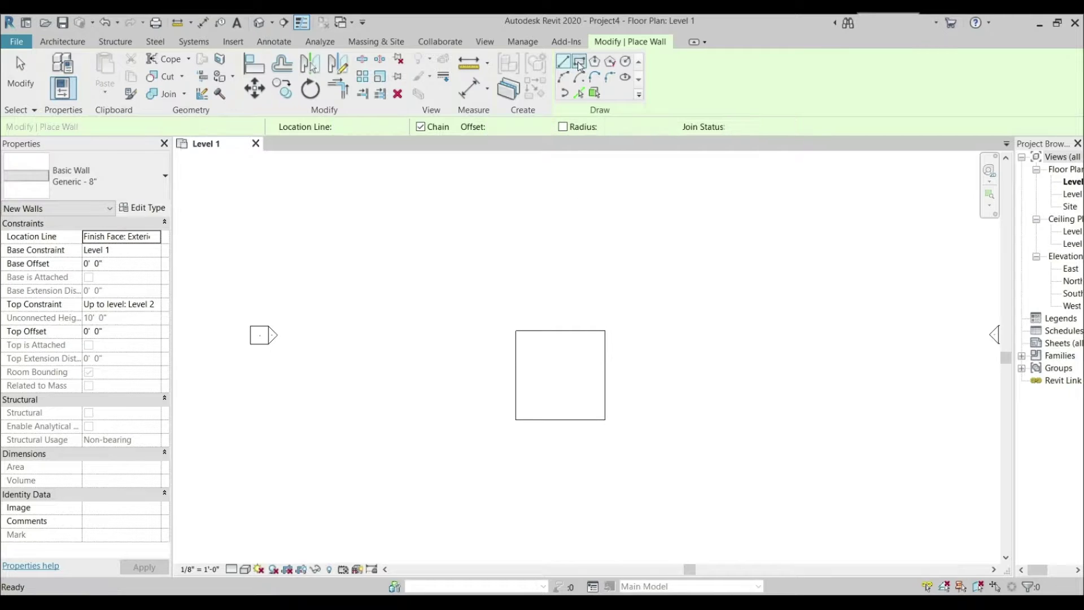
pyautogui.click(515, 331)
pyautogui.click(604, 419)
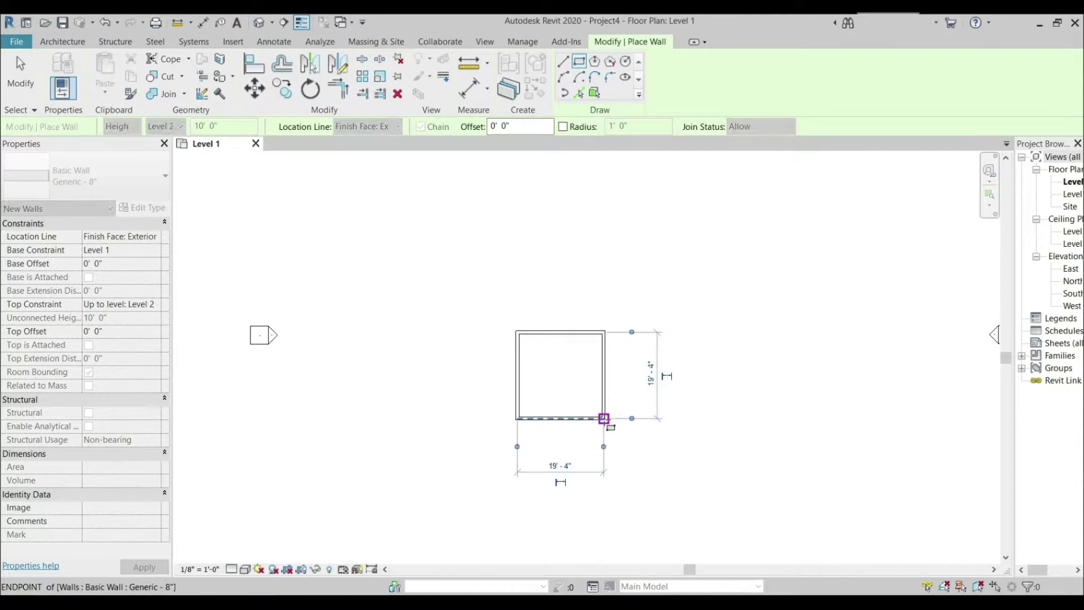
pyautogui.press('Escape')
pyautogui.press('Escape')
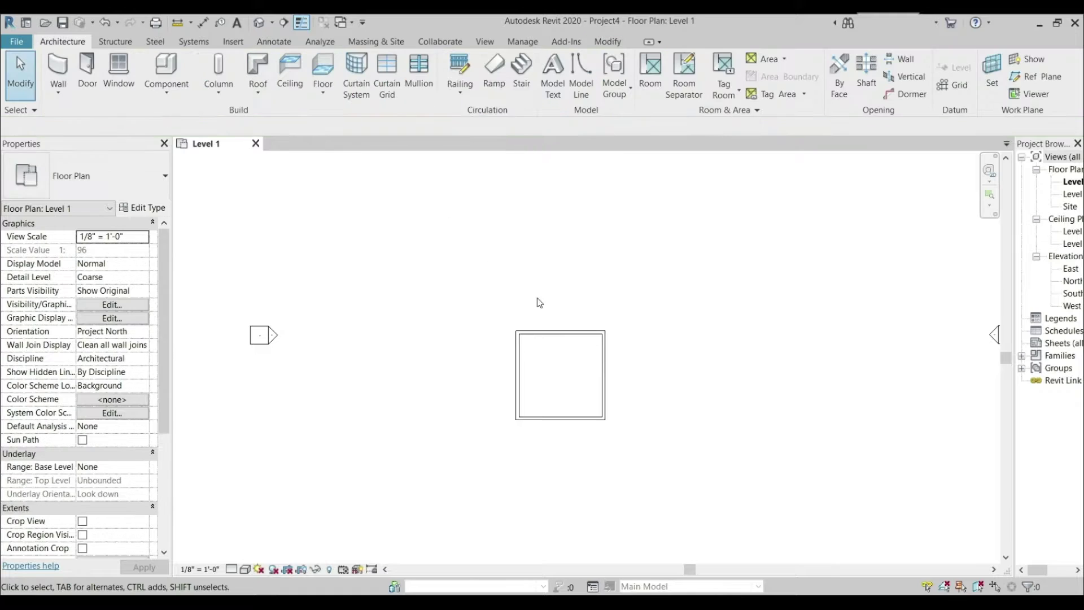
# Step: Create a new material named wall for the structure layer of the Generic - 8" wall type
pyautogui.click(576, 335)
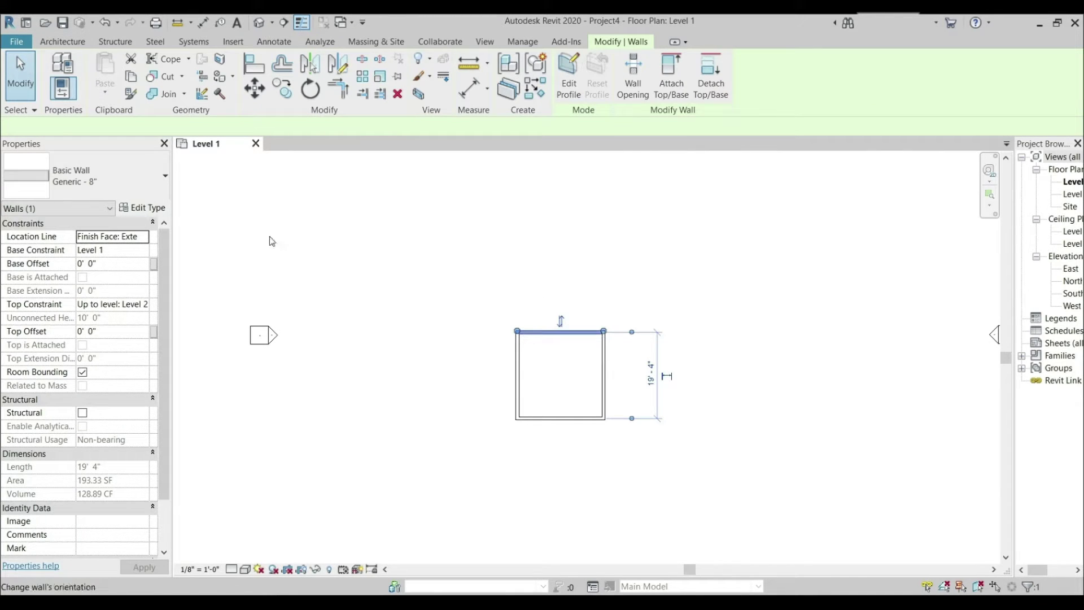
pyautogui.click(142, 207)
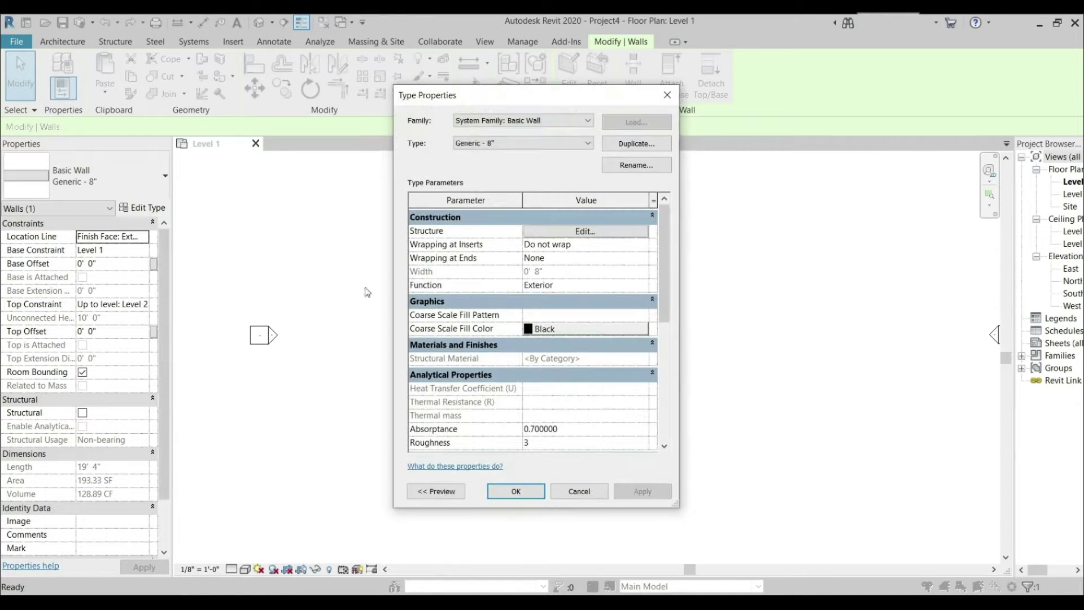
pyautogui.click(572, 232)
pyautogui.click(508, 244)
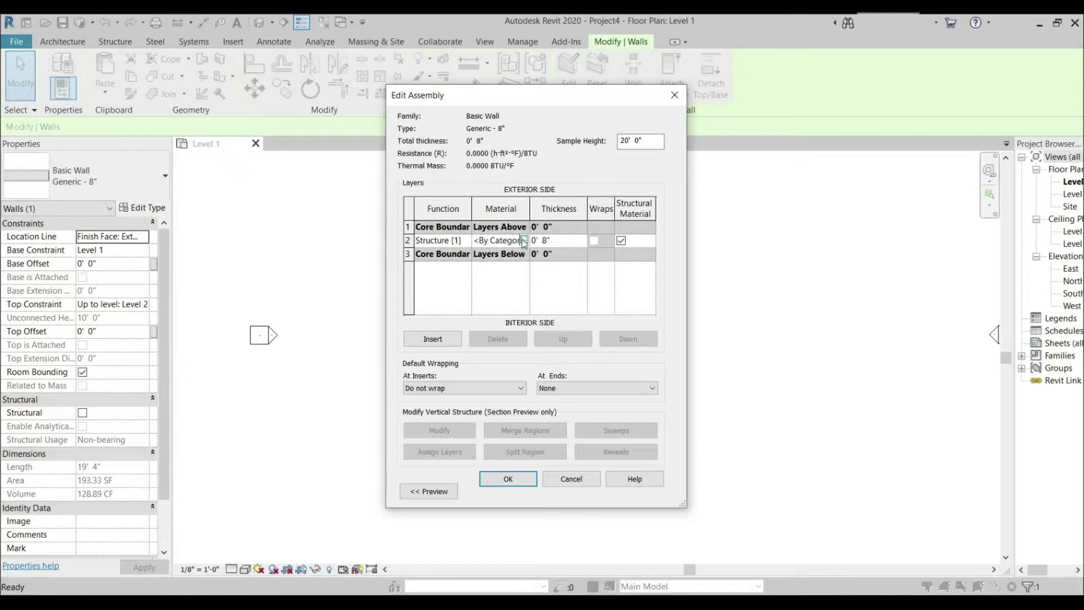
pyautogui.click(525, 243)
pyautogui.click(162, 484)
pyautogui.click(182, 501)
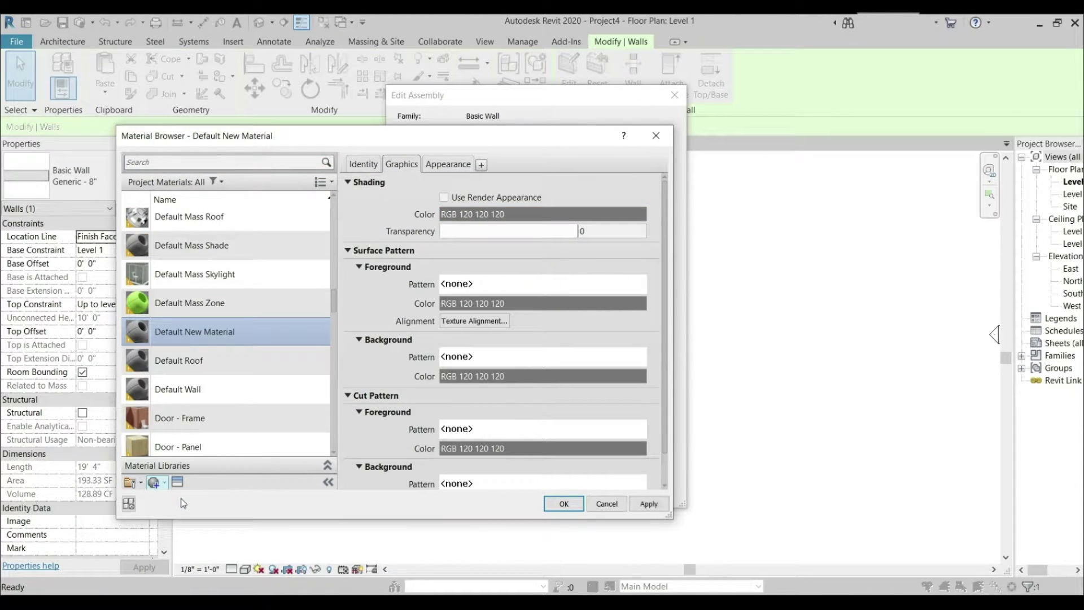
pyautogui.rightClick(173, 330)
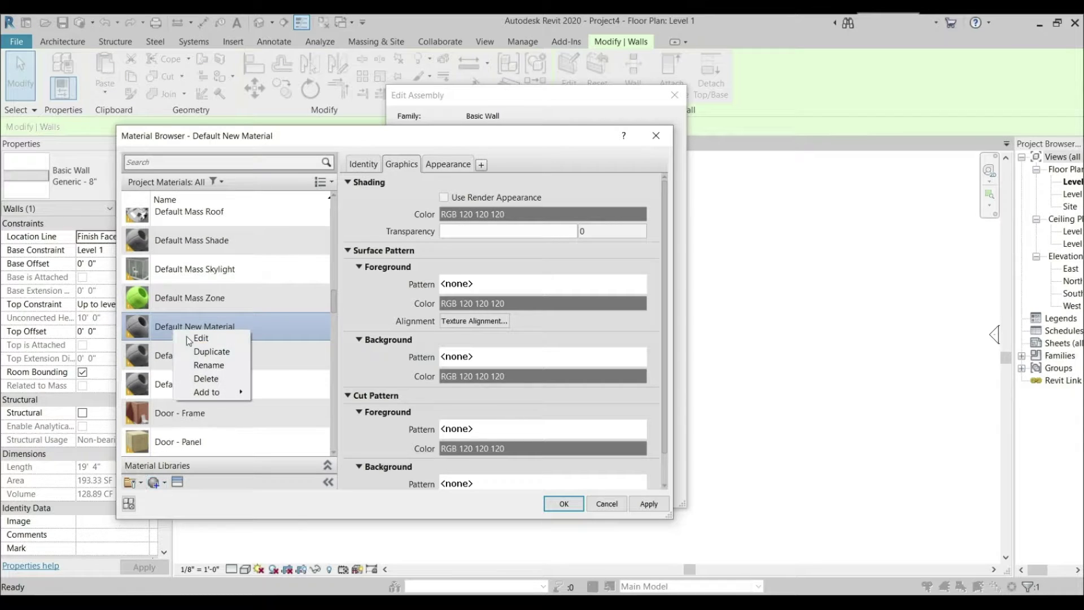
pyautogui.click(208, 360)
pyautogui.write('wall')
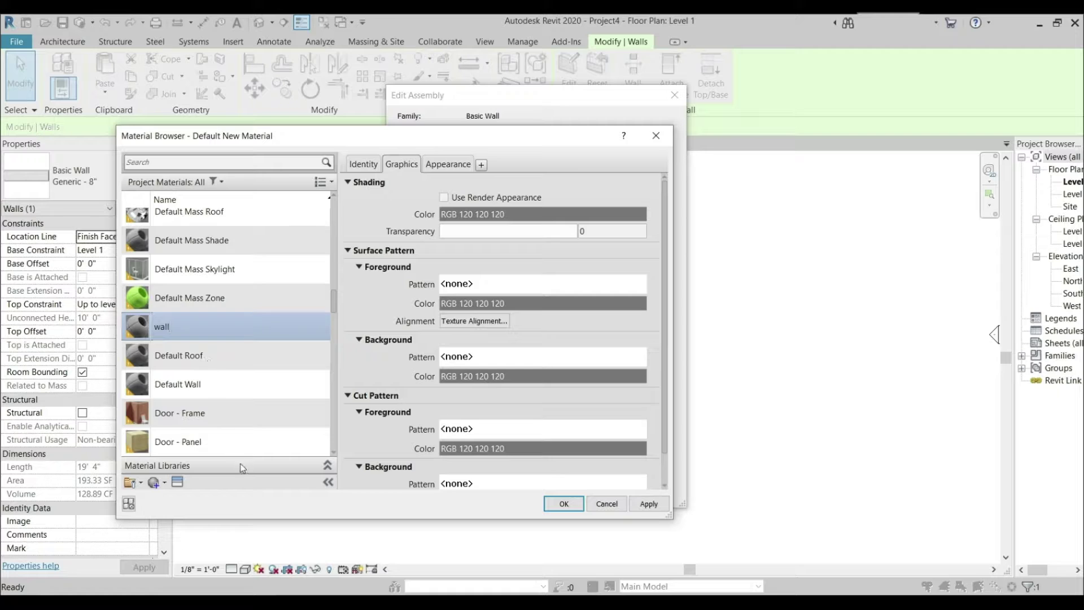
# Step: Give the wall material the Light Steel Blue appearance from the Wall Paint: Glossy category of the Appearance Library
pyautogui.click(178, 484)
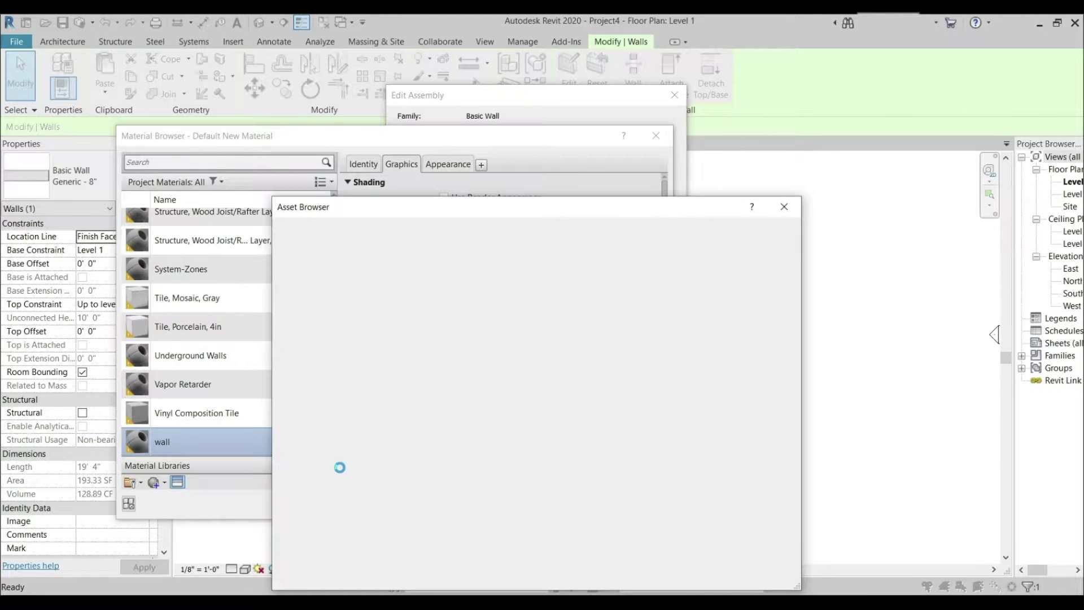
pyautogui.click(277, 304)
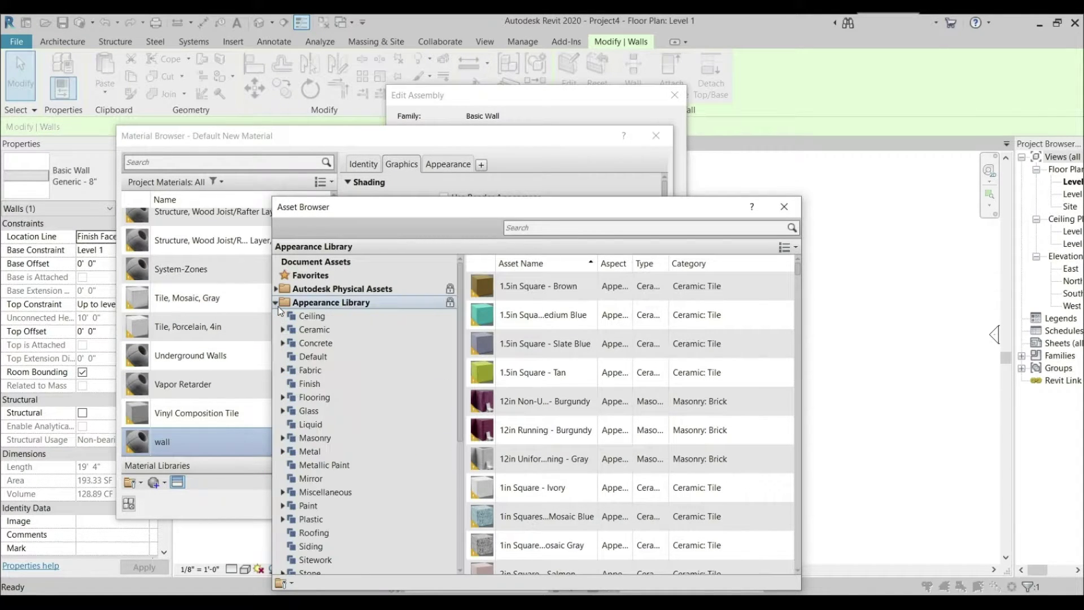
pyautogui.scroll(-4, 324, 505)
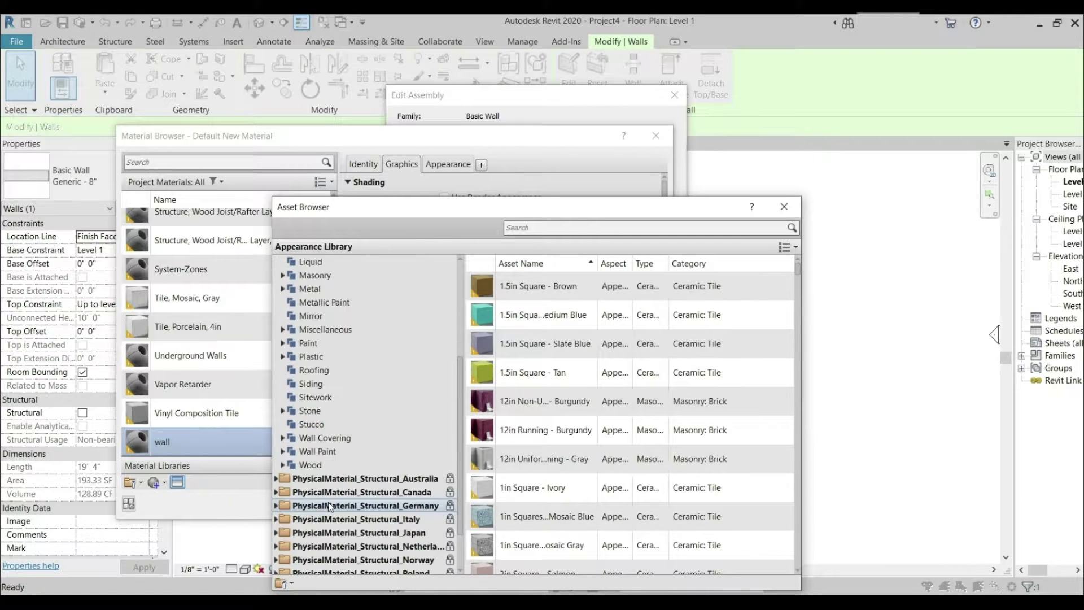
pyautogui.click(282, 452)
pyautogui.click(321, 465)
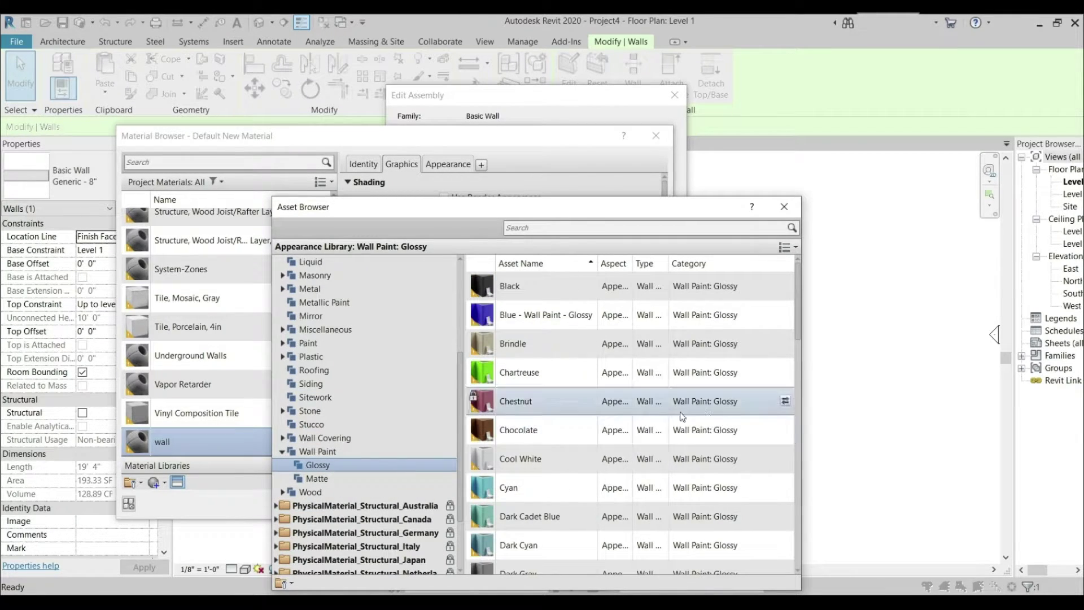
pyautogui.scroll(-2, 687, 432)
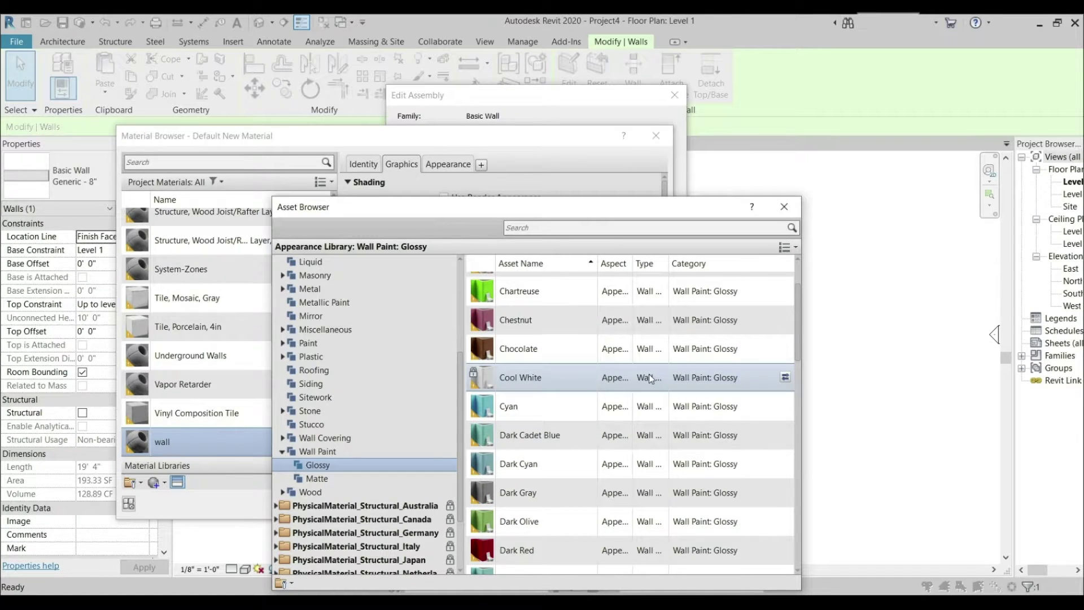
pyautogui.scroll(-3, 649, 374)
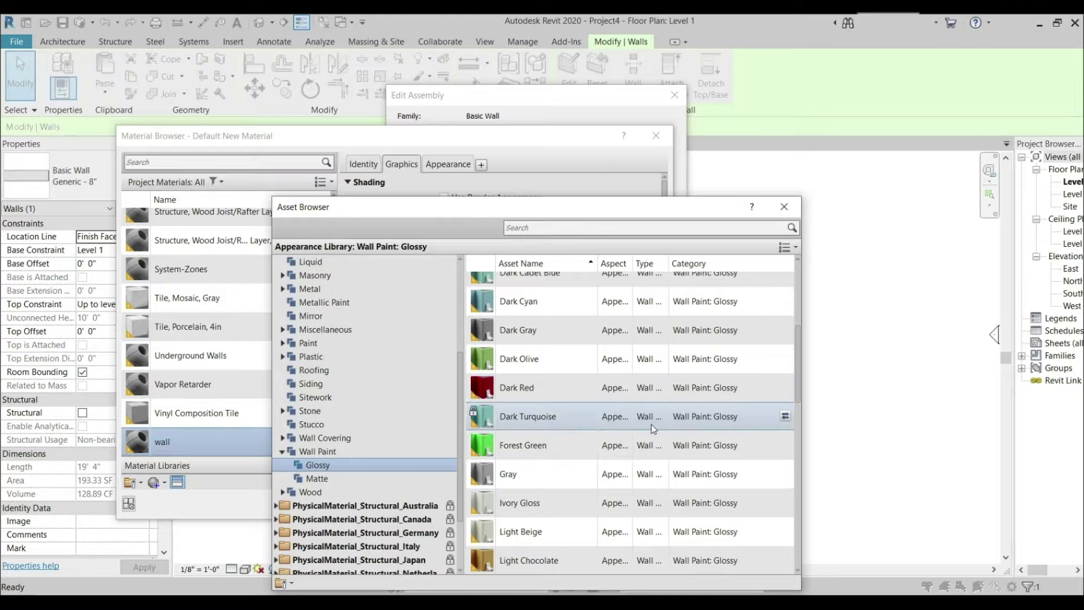
pyautogui.scroll(-4, 652, 426)
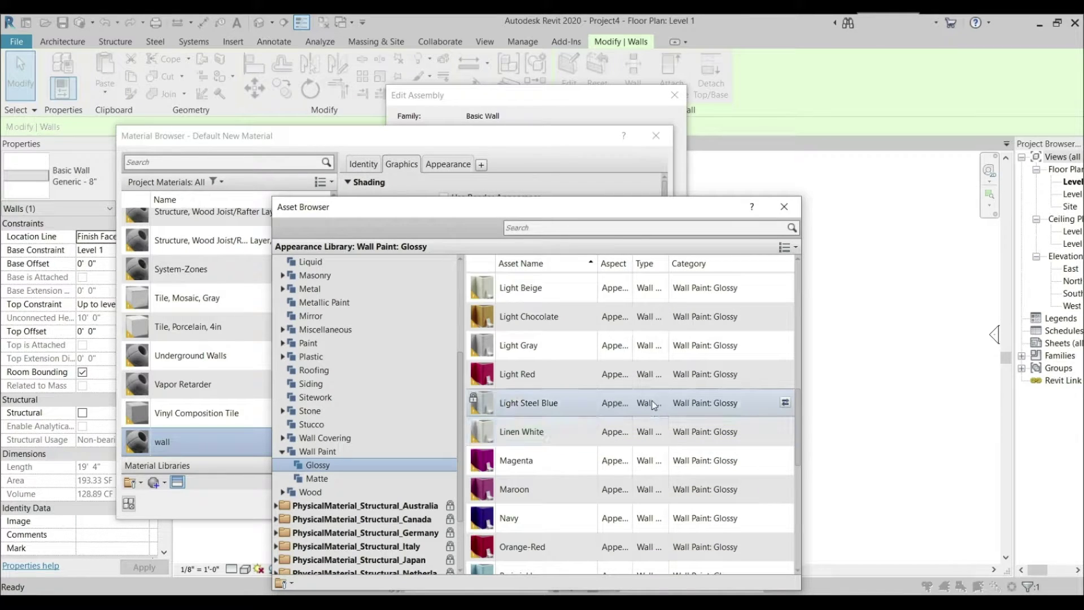
pyautogui.click(786, 403)
pyautogui.click(784, 207)
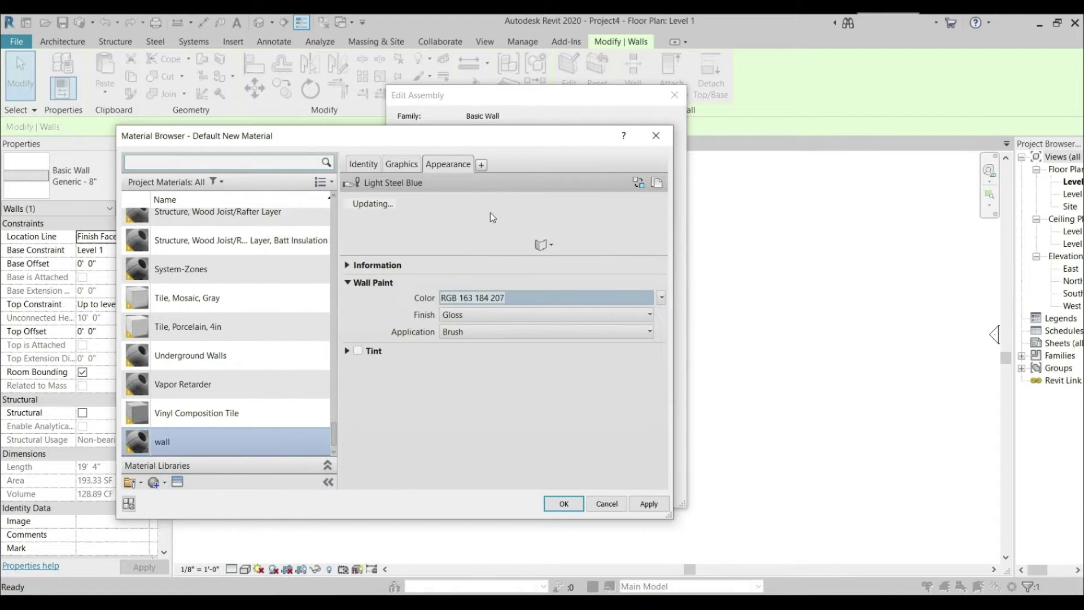
# Step: Enable Use Render Appearance in the wall material's shading and assign the material to the structure layer
pyautogui.click(399, 163)
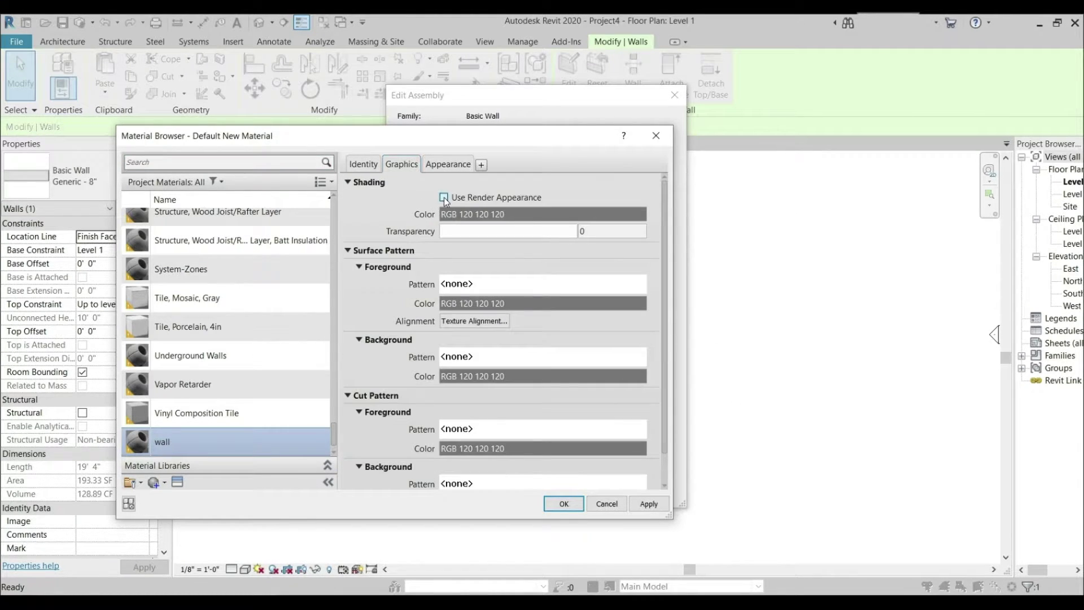
pyautogui.click(444, 197)
pyautogui.click(448, 164)
pyautogui.click(650, 504)
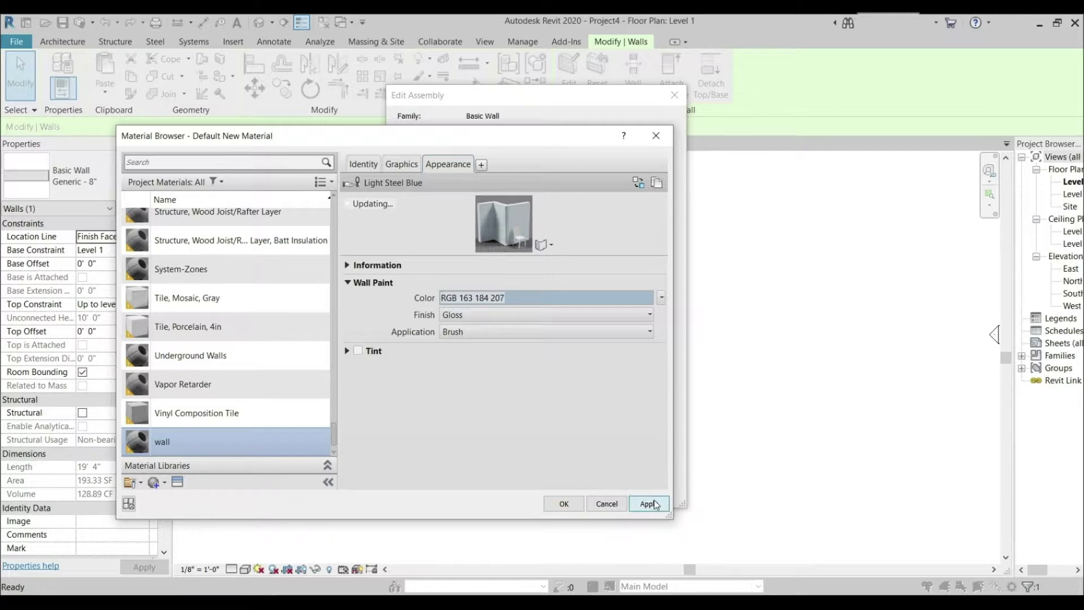
pyautogui.click(566, 504)
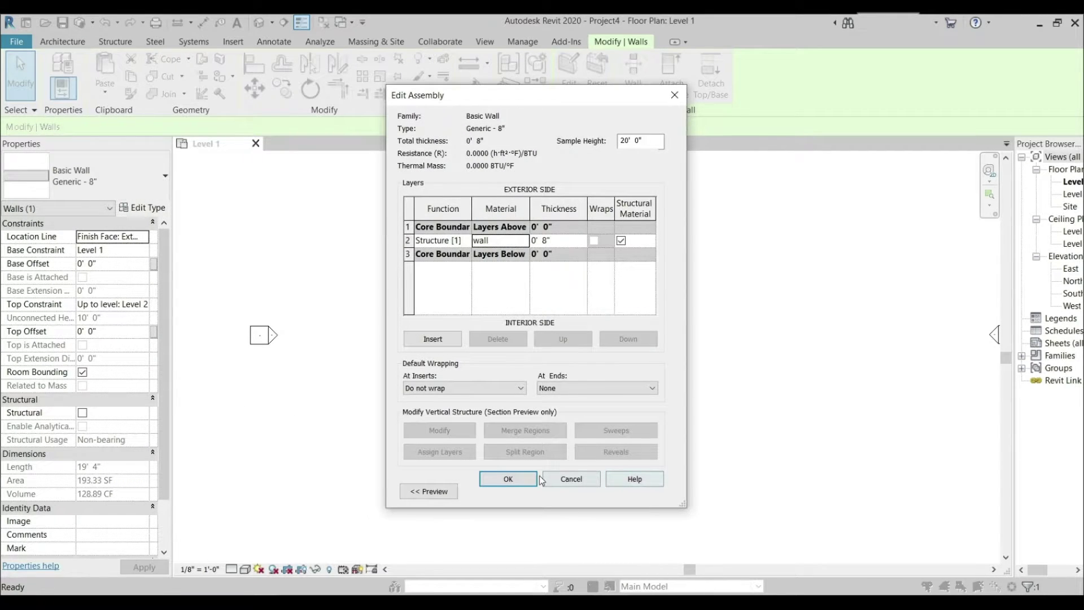
# Step: Accept the layer and type changes for the Generic - 8" wall and deselect the wall
pyautogui.click(517, 479)
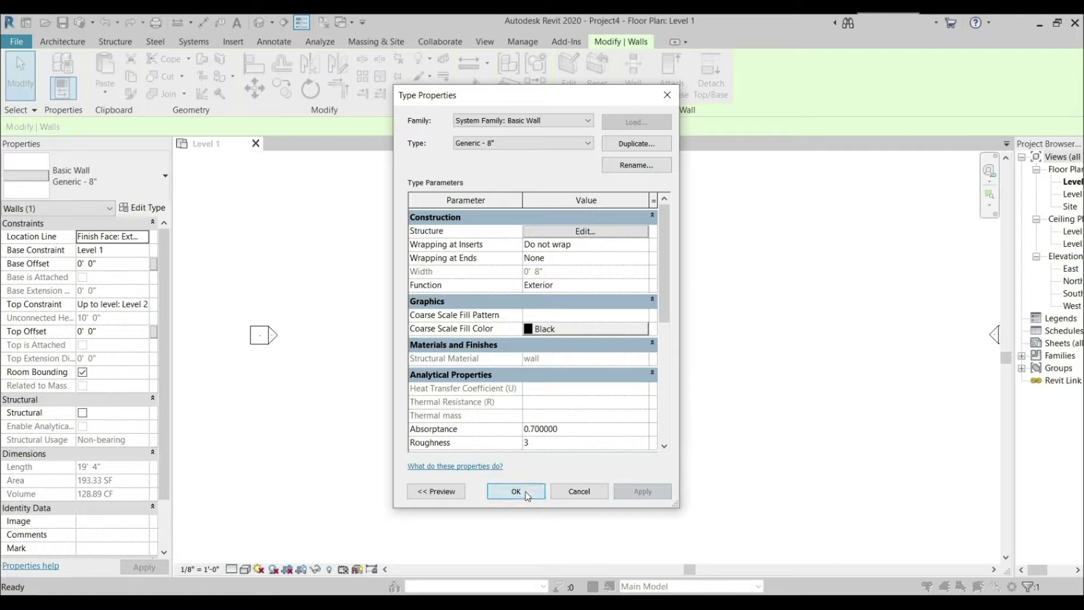
pyautogui.click(515, 491)
pyautogui.click(529, 492)
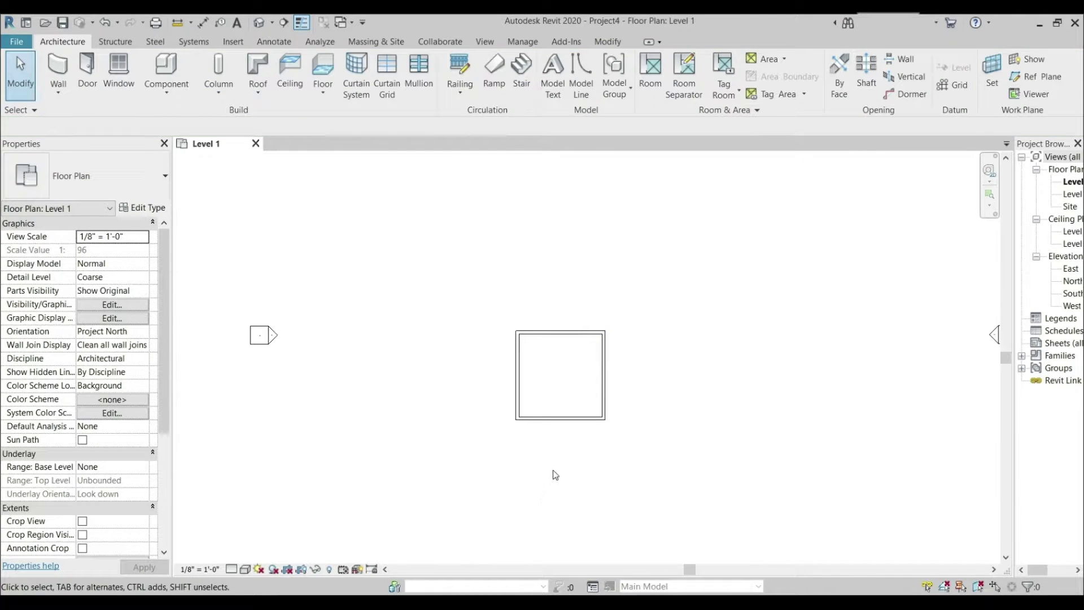
# Step: Widen the list of project views and open the Level 1 ceiling plan
pyautogui.click(1045, 156)
pyautogui.moveTo(1015, 248); pyautogui.dragTo(951, 244)
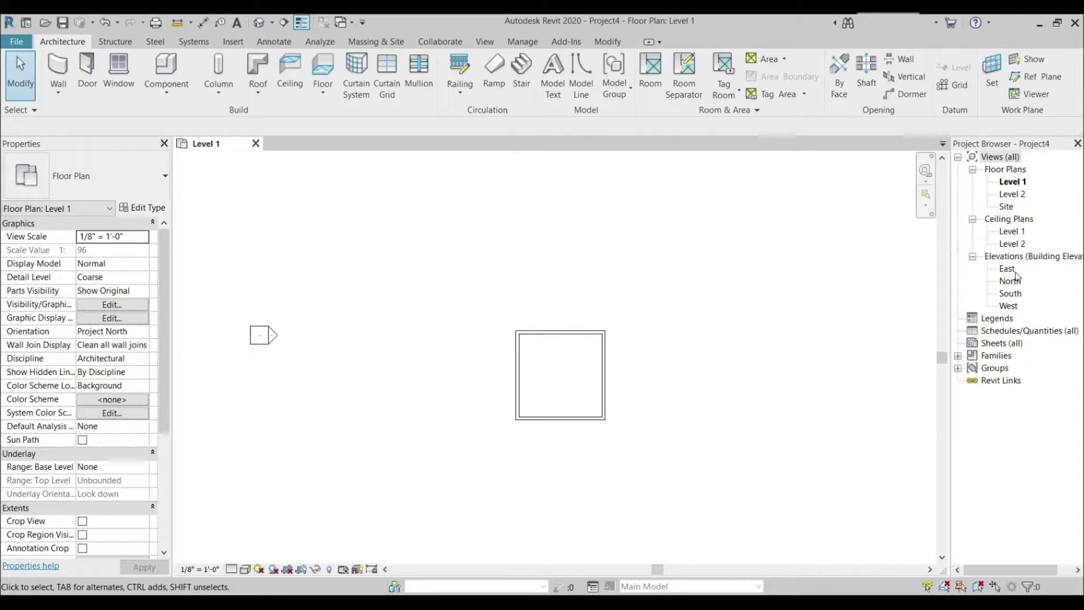
pyautogui.doubleClick(1012, 231)
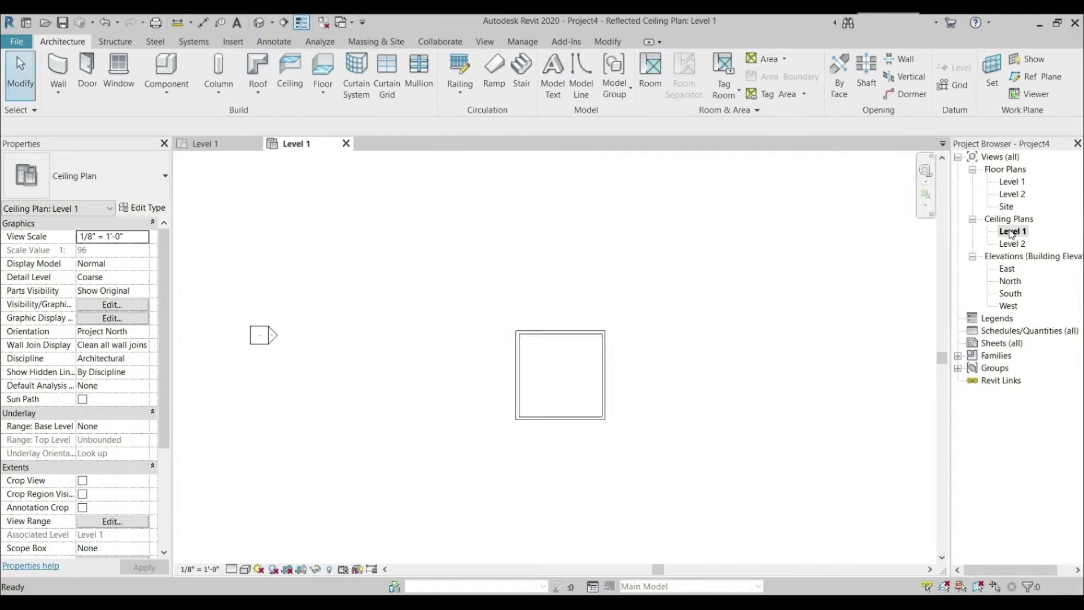
# Step: Place an automatic 2' x 4' ACT System ceiling inside the room's walls with a height offset of 8' 6" from Level 1
pyautogui.click(300, 76)
pyautogui.click(104, 249)
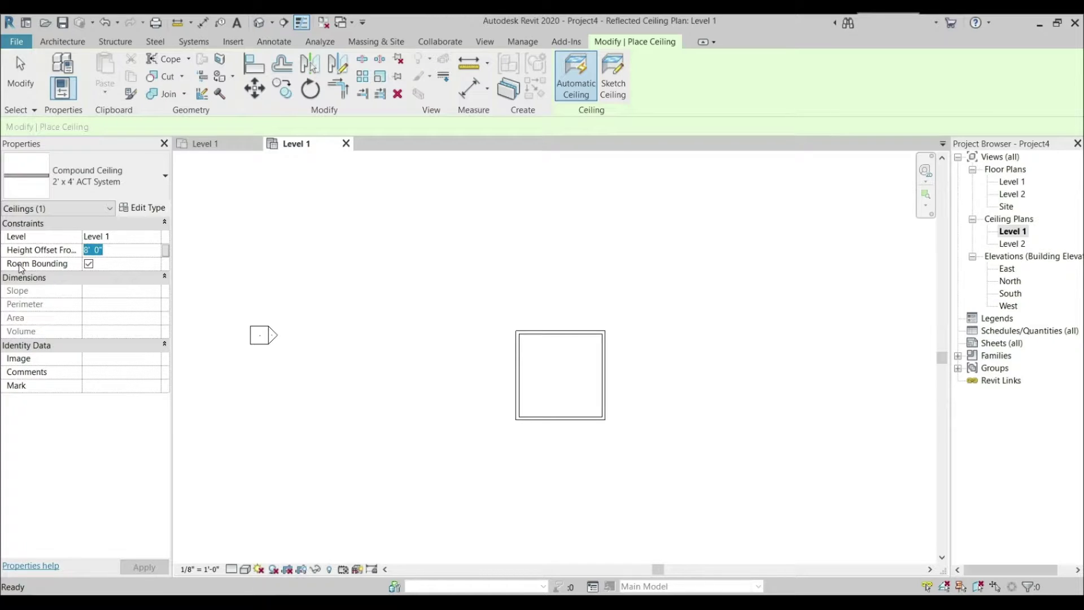
pyautogui.write('8 6')
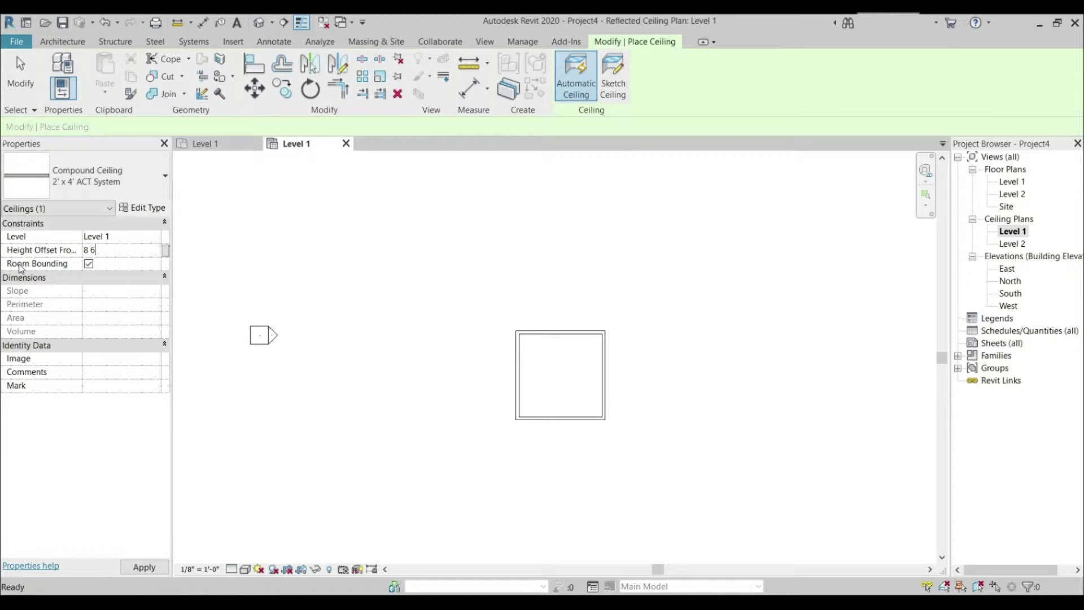
pyautogui.press('Return')
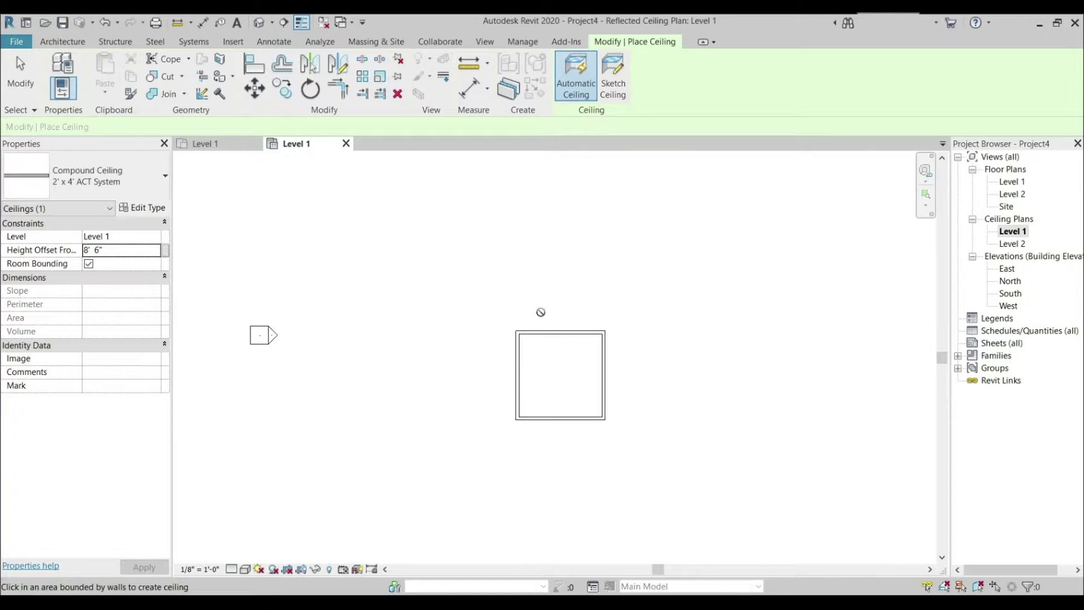
pyautogui.click(547, 381)
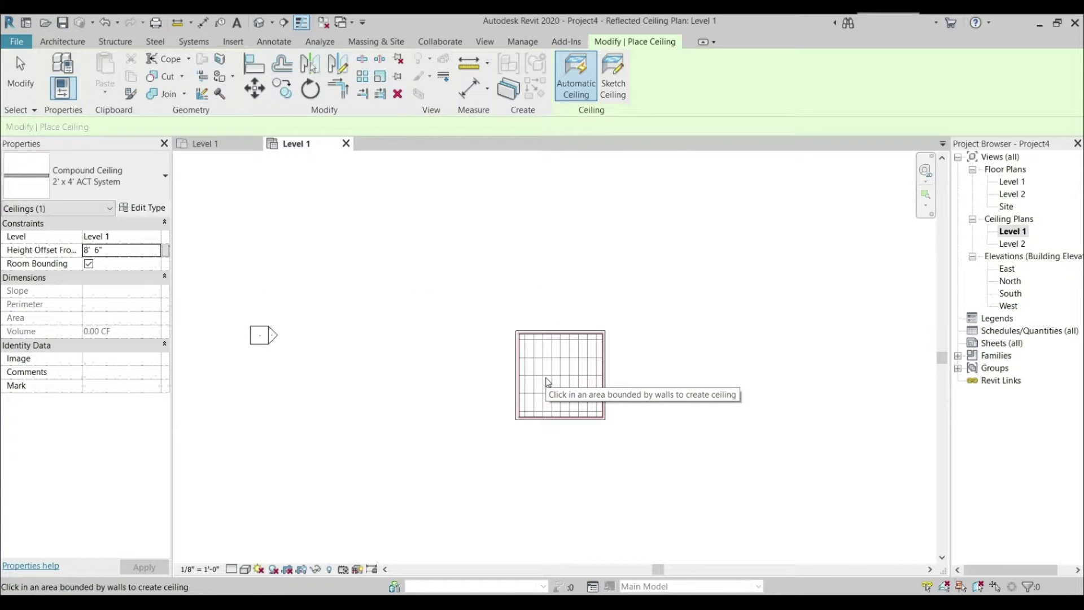
# Step: Sketch a second 2' x 4' ACT System ceiling at an 8' 0" height offset, with a rectangular outer boundary along the inner wall faces
pyautogui.click(615, 86)
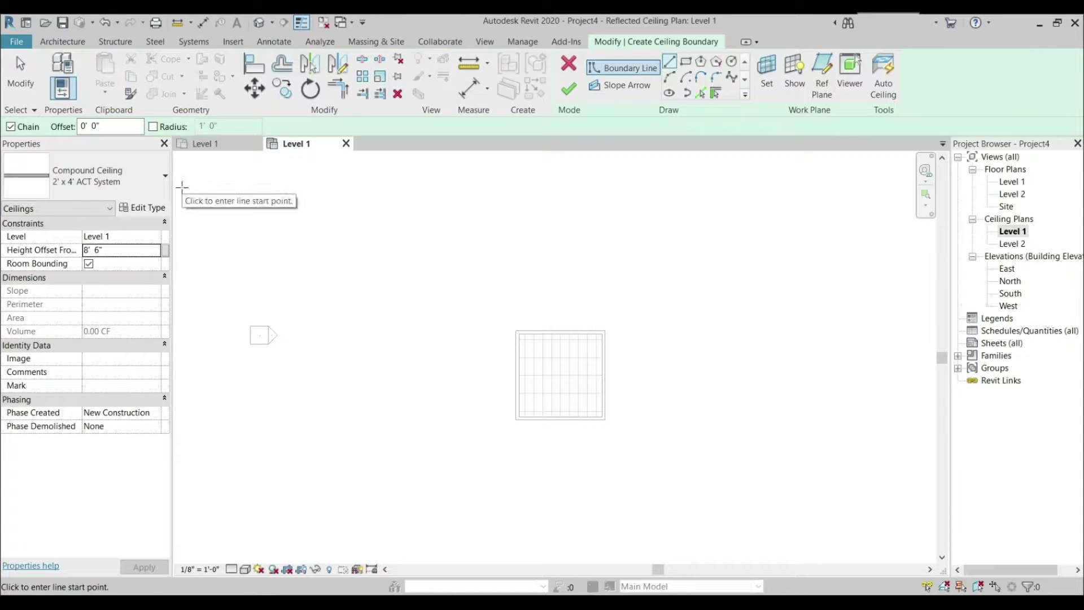
pyautogui.click(112, 250)
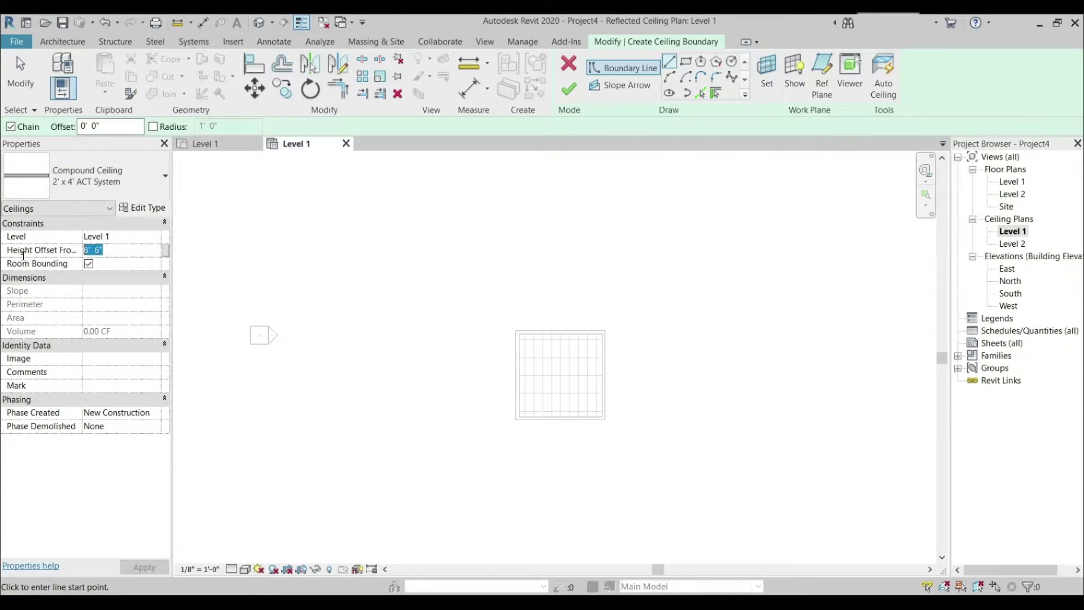
pyautogui.write("8' 0")
pyautogui.press('Return')
pyautogui.click(686, 62)
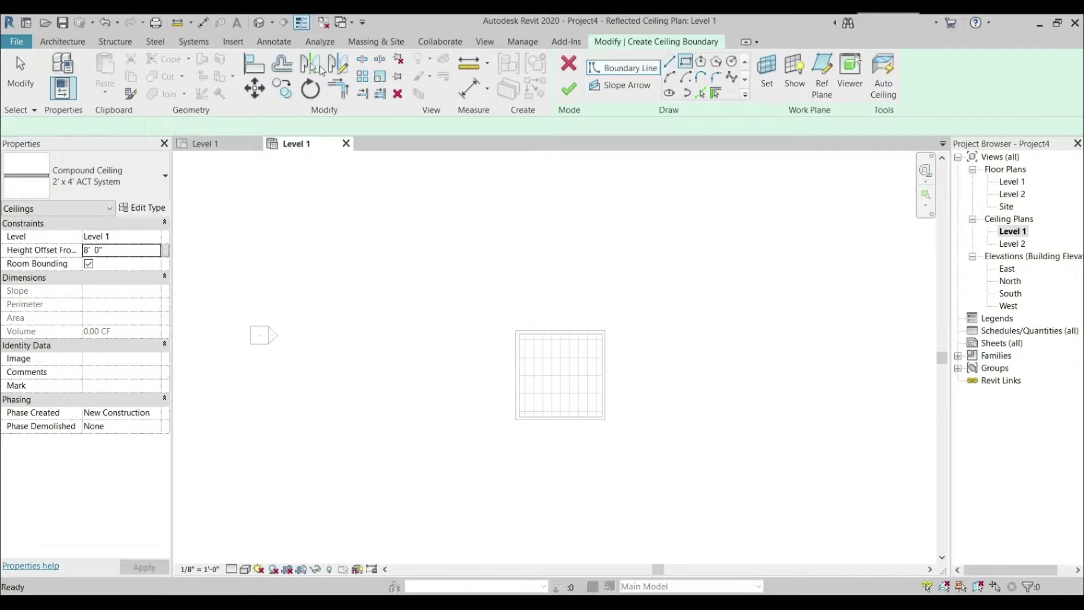
pyautogui.scroll(2, 532, 352)
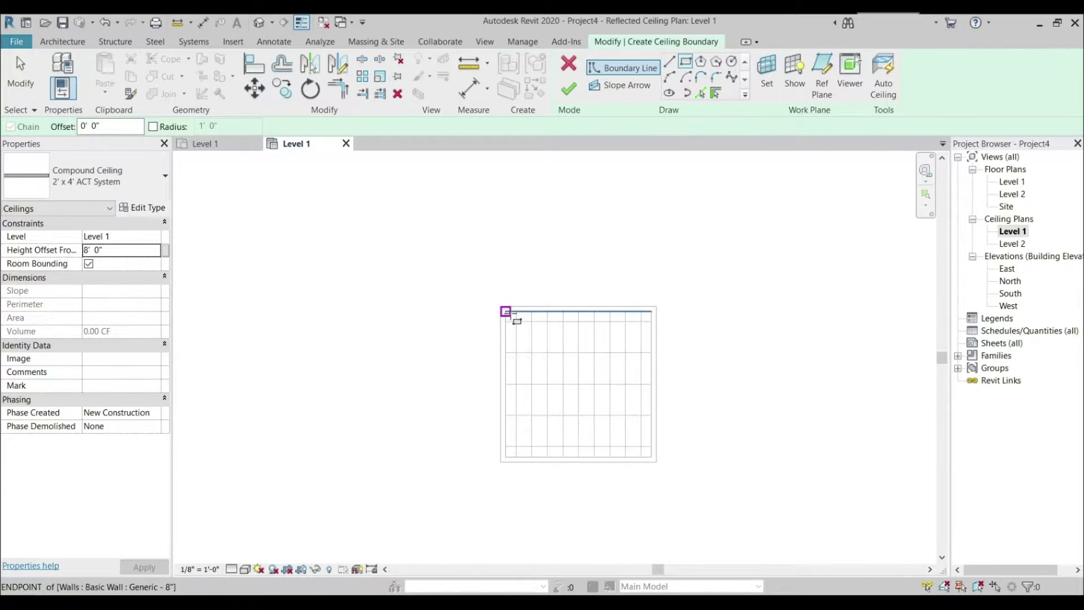
pyautogui.click(506, 312)
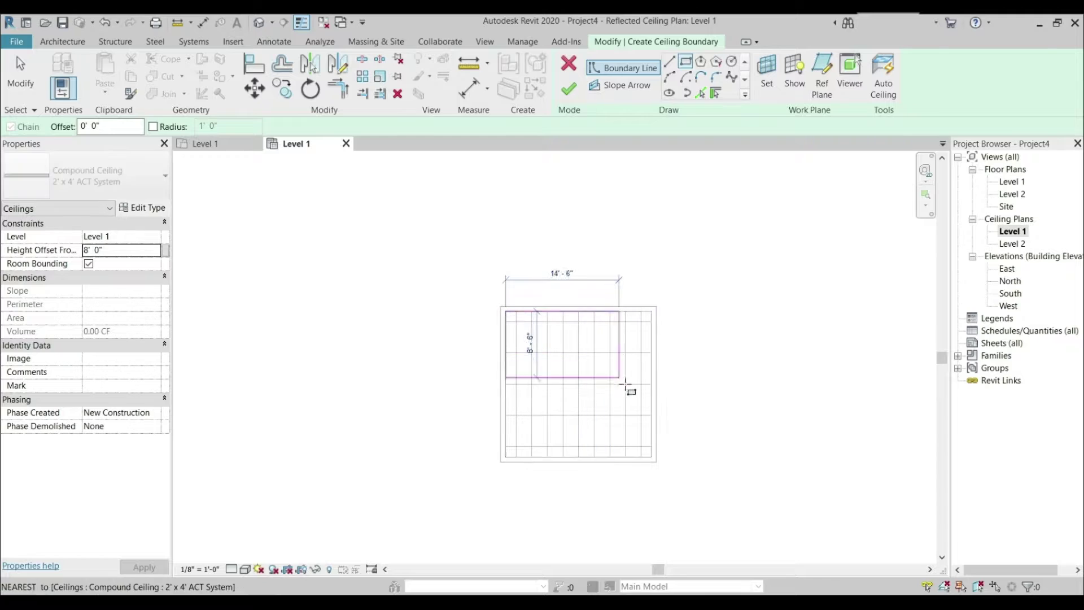
pyautogui.click(652, 457)
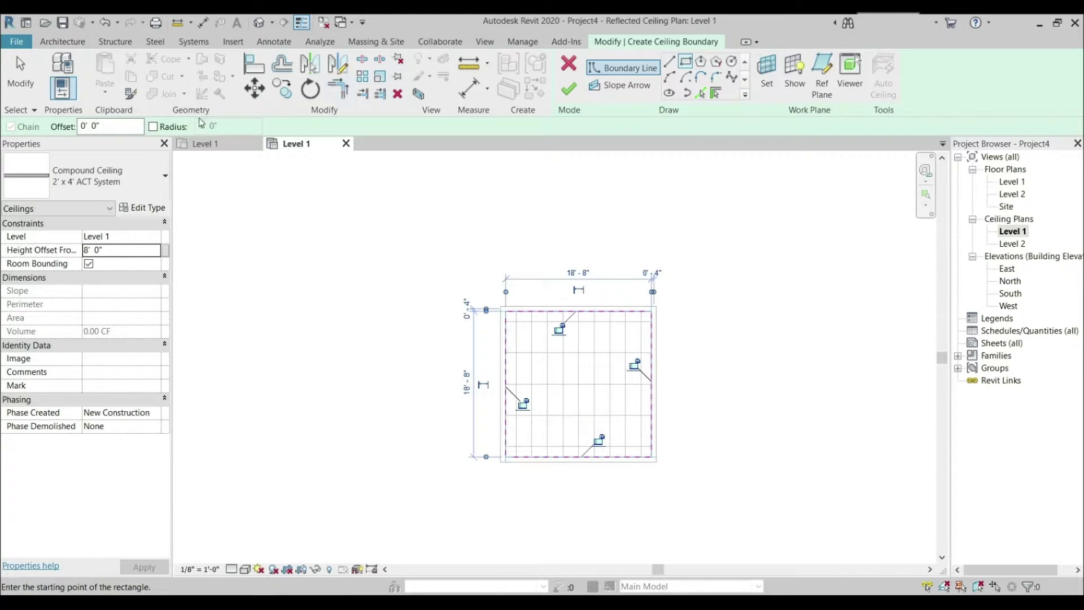
# Step: Add an inner rectangle offset 3' 0" inward from the ceiling's outer boundary, finish the ceiling and deselect it
pyautogui.doubleClick(94, 125)
pyautogui.press('Return')
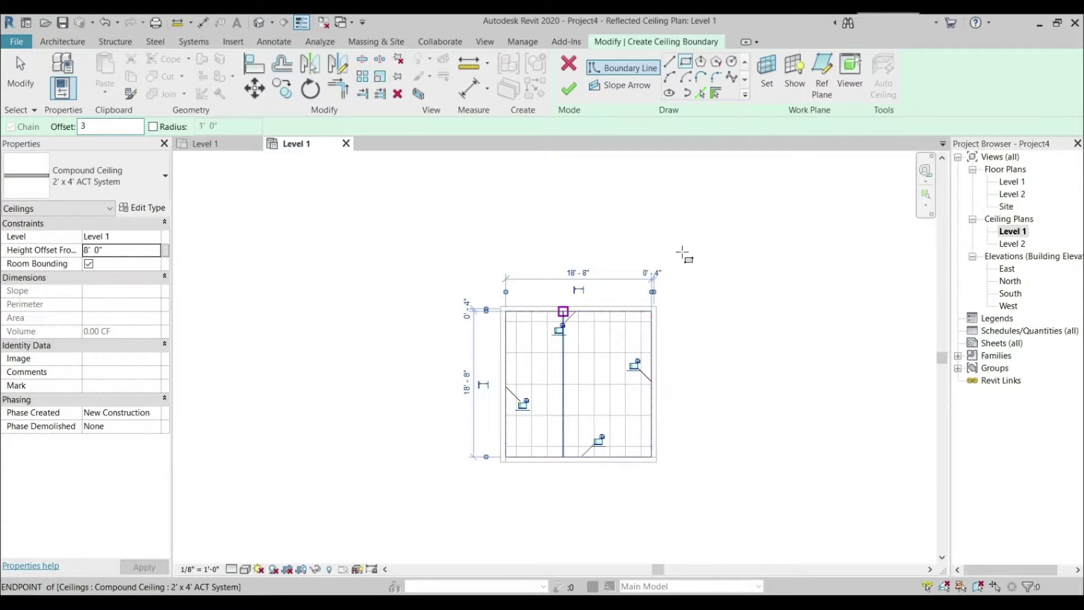
pyautogui.scroll(2, 608, 339)
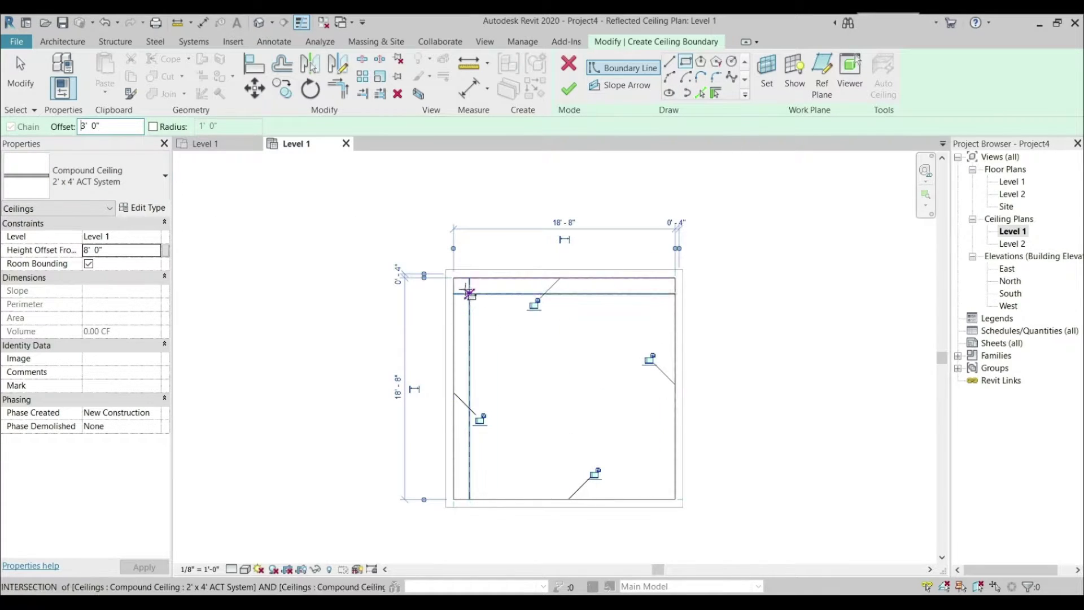
pyautogui.click(454, 278)
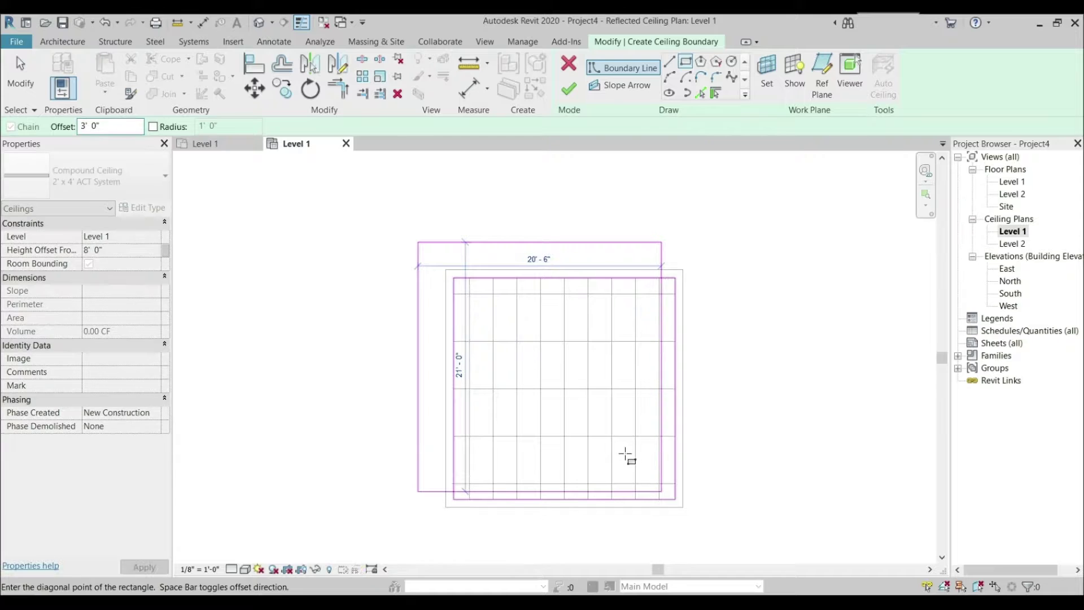
pyautogui.scroll(2, 665, 502)
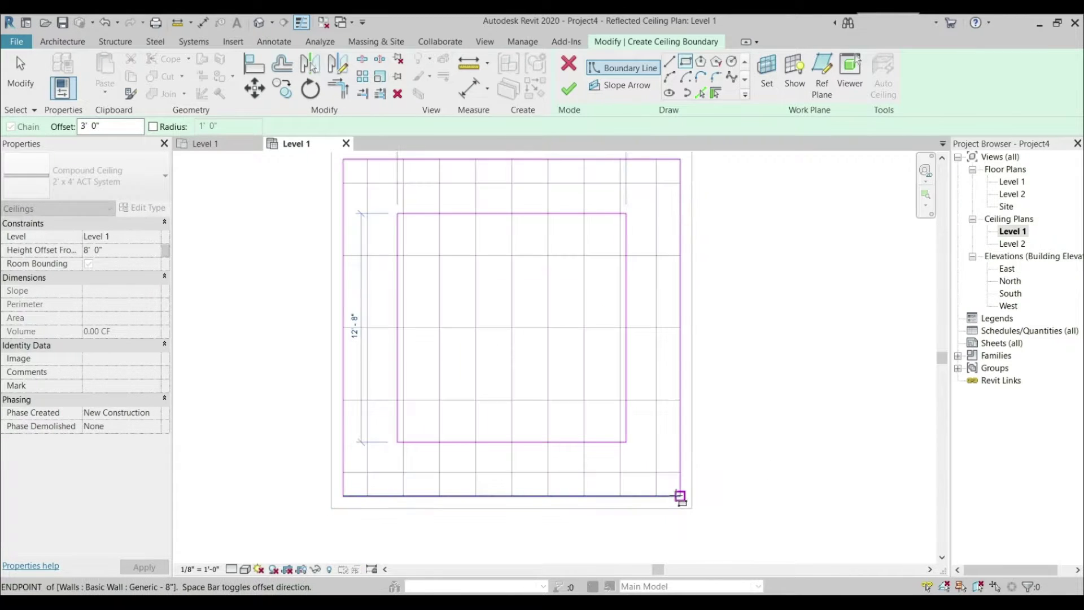
pyautogui.click(681, 496)
pyautogui.scroll(-3, 755, 431)
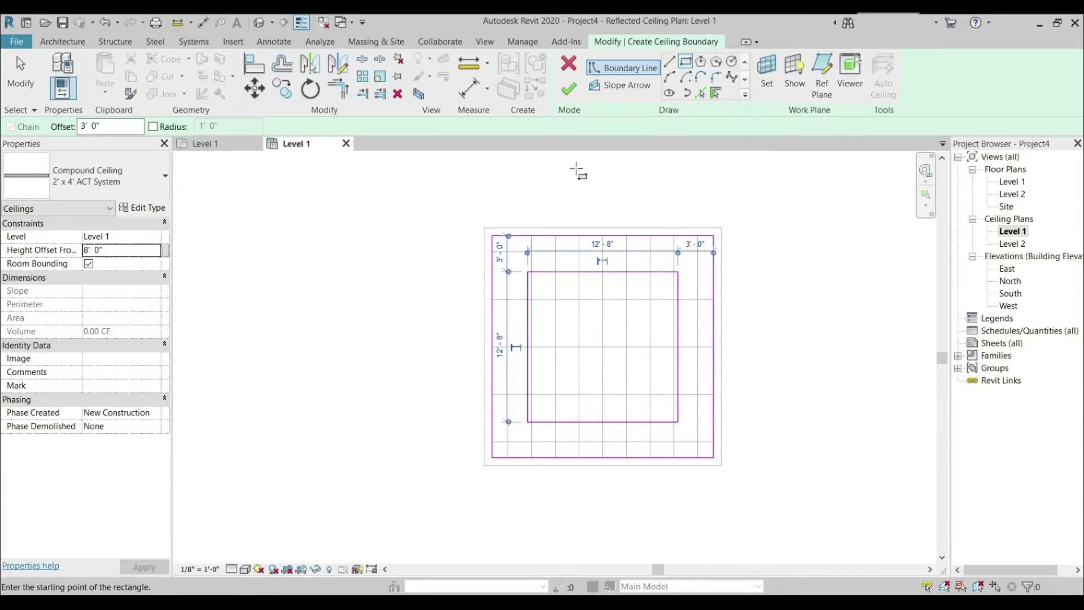
pyautogui.click(570, 90)
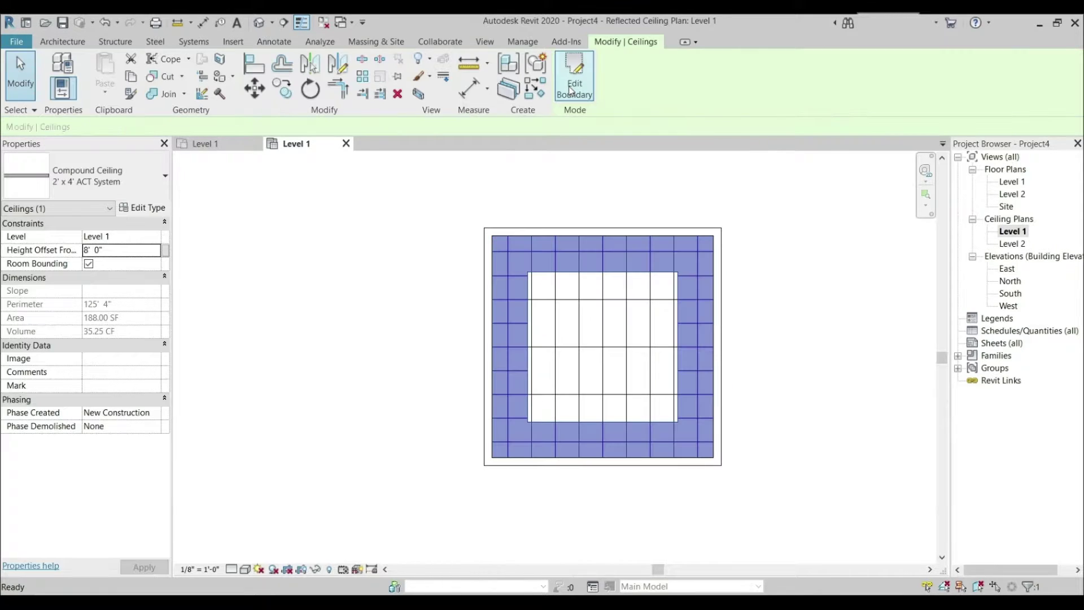
pyautogui.click(842, 314)
# Step: Place a camera in the Level 1 floor plan from the room's lower-right corner, aimed past its upper-left corner
pyautogui.scroll(2, 830, 333)
pyautogui.scroll(2, 671, 335)
pyautogui.scroll(-2, 630, 329)
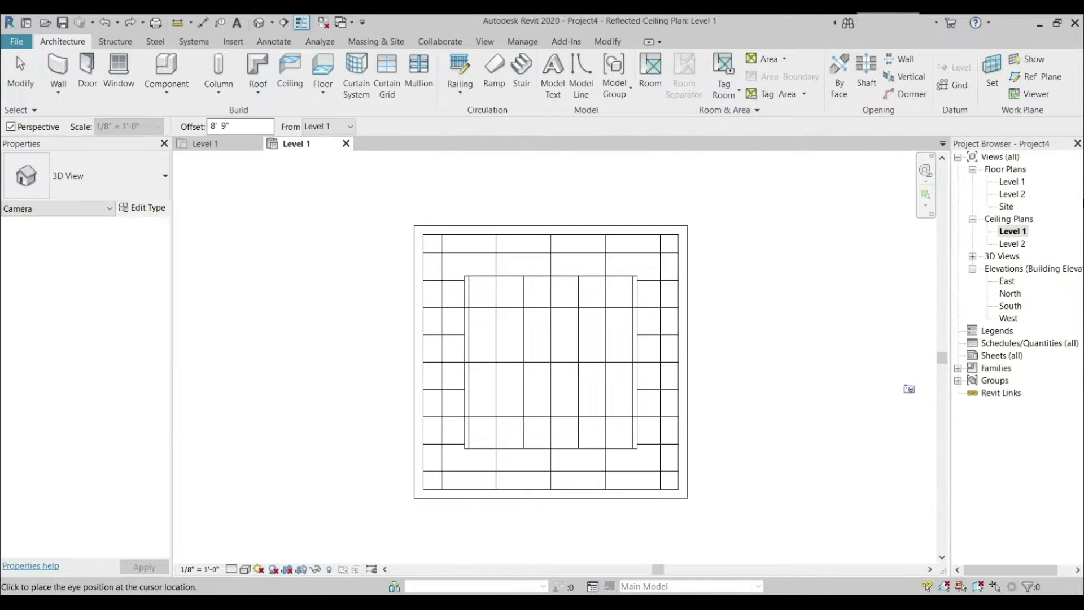
pyautogui.doubleClick(1011, 182)
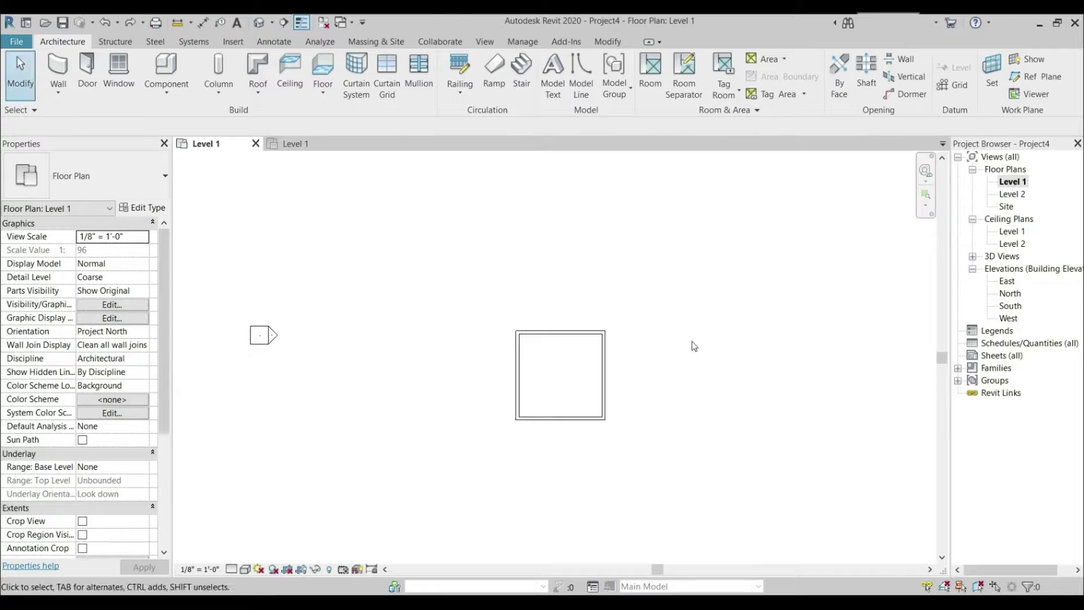
pyautogui.click(286, 25)
pyautogui.click(283, 56)
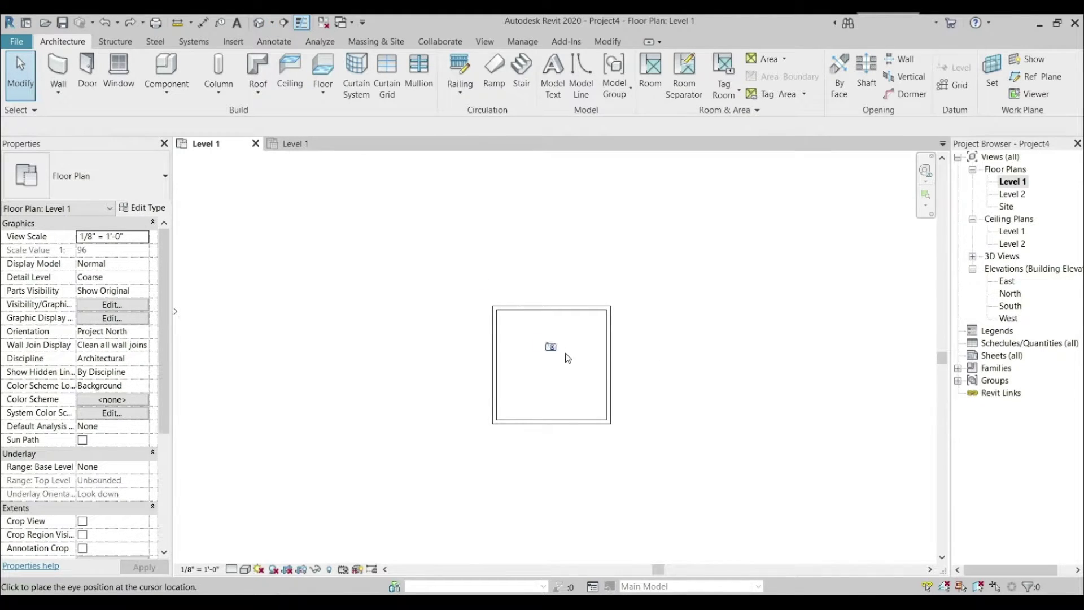
pyautogui.click(596, 411)
pyautogui.click(505, 287)
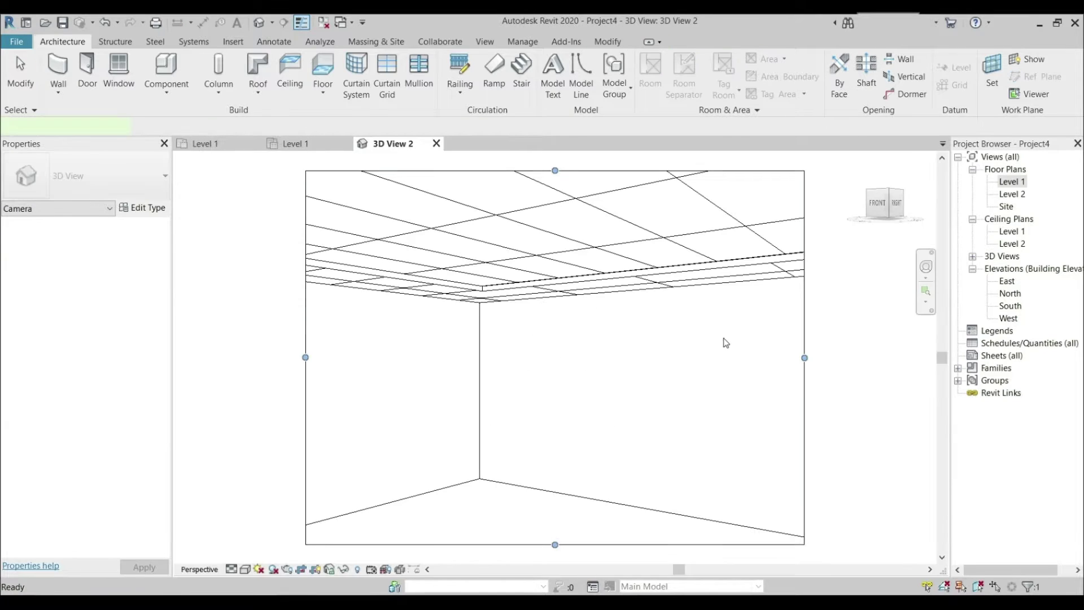
# Step: Set the camera view to the Realistic visual style, raise its viewpoint slightly and widen its crop region on both sides
pyautogui.click(233, 570)
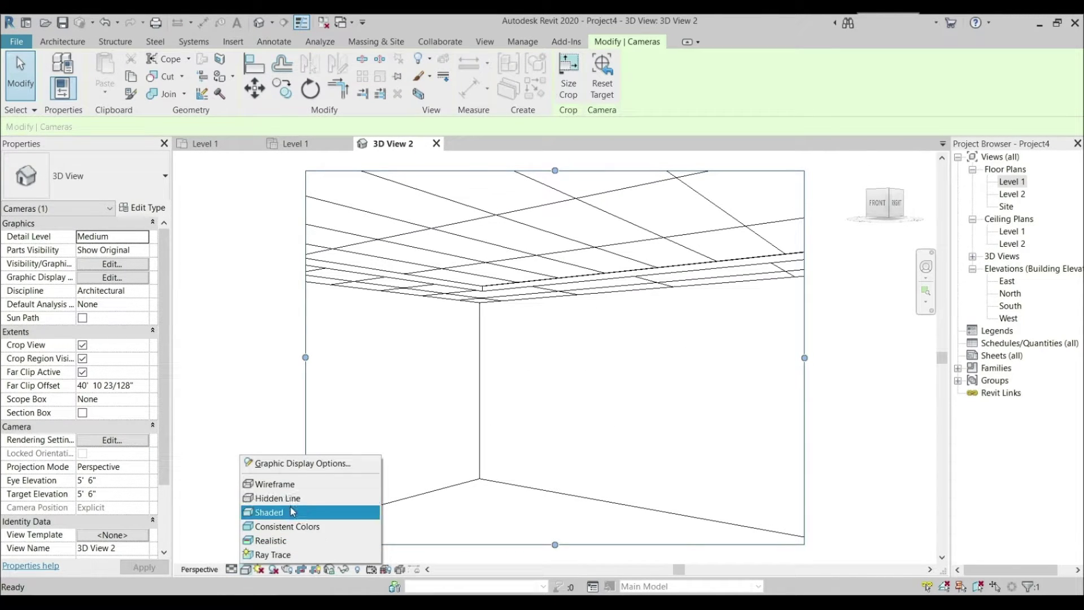
pyautogui.click(271, 541)
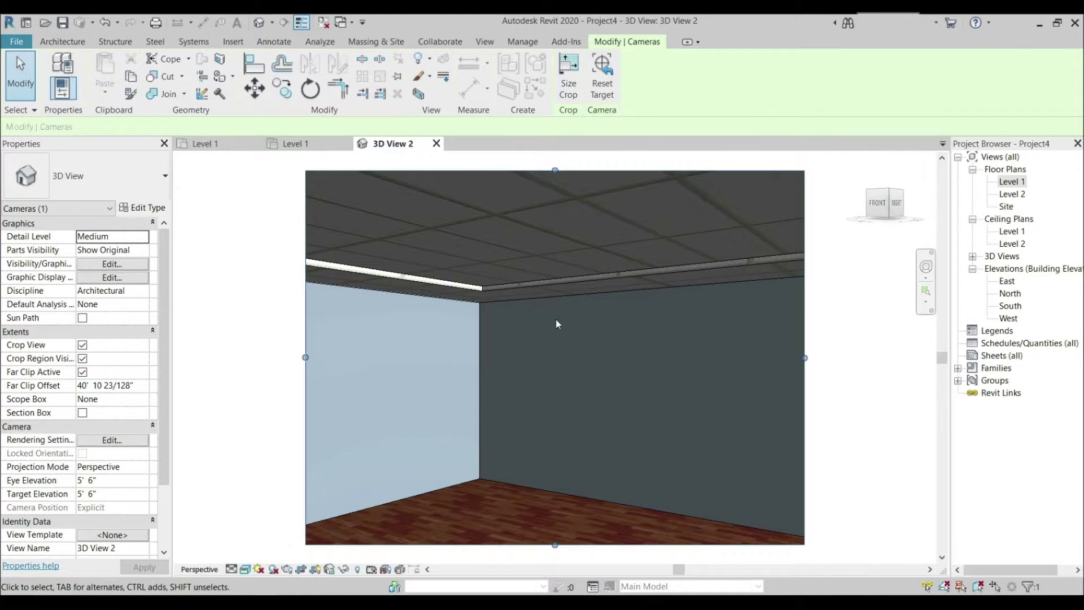
pyautogui.keyDown('shift'); pyautogui.moveTo(446, 450); pyautogui.dragTo(446, 492, button='middle'); pyautogui.keyUp('shift')
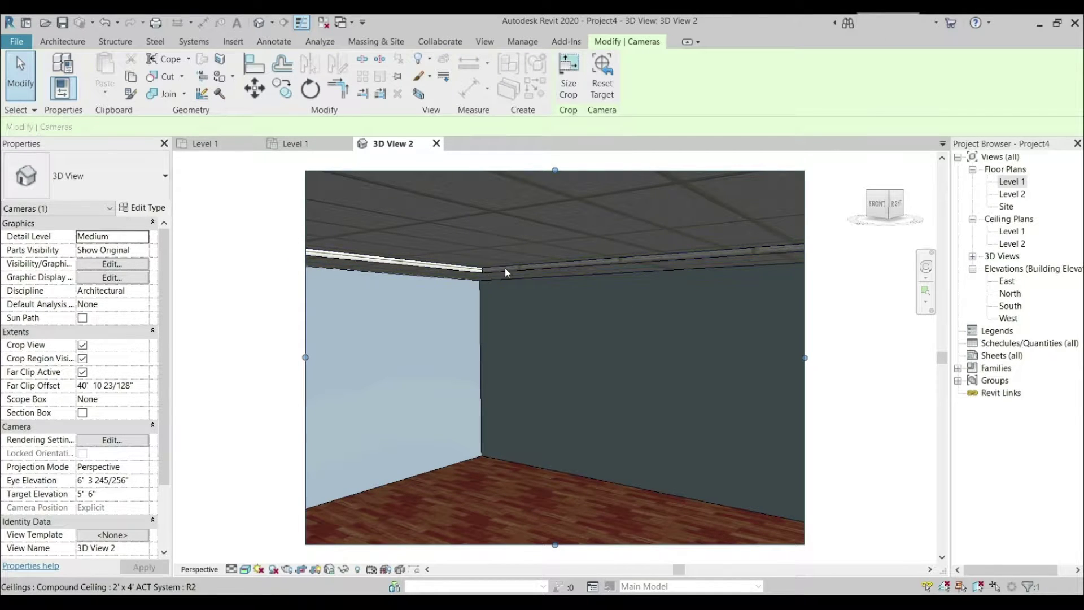
pyautogui.moveTo(805, 357); pyautogui.dragTo(904, 358)
pyautogui.moveTo(307, 358); pyautogui.dragTo(226, 354)
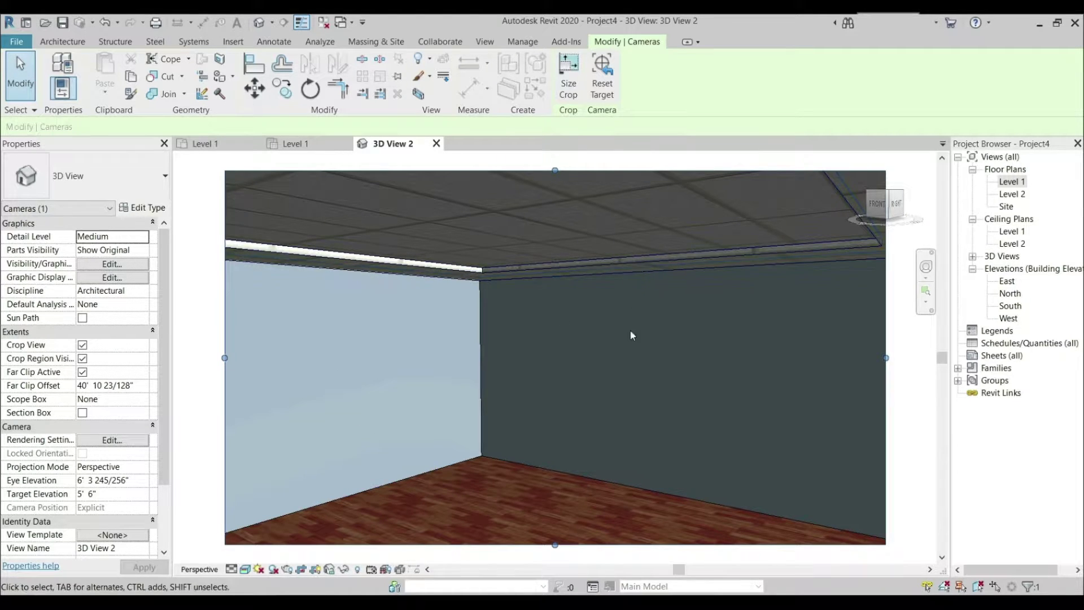
# Step: Create an in-place component in the Generic Models category from the Level 1 floor plan, accepting the name Generic Models 1
pyautogui.doubleClick(1012, 181)
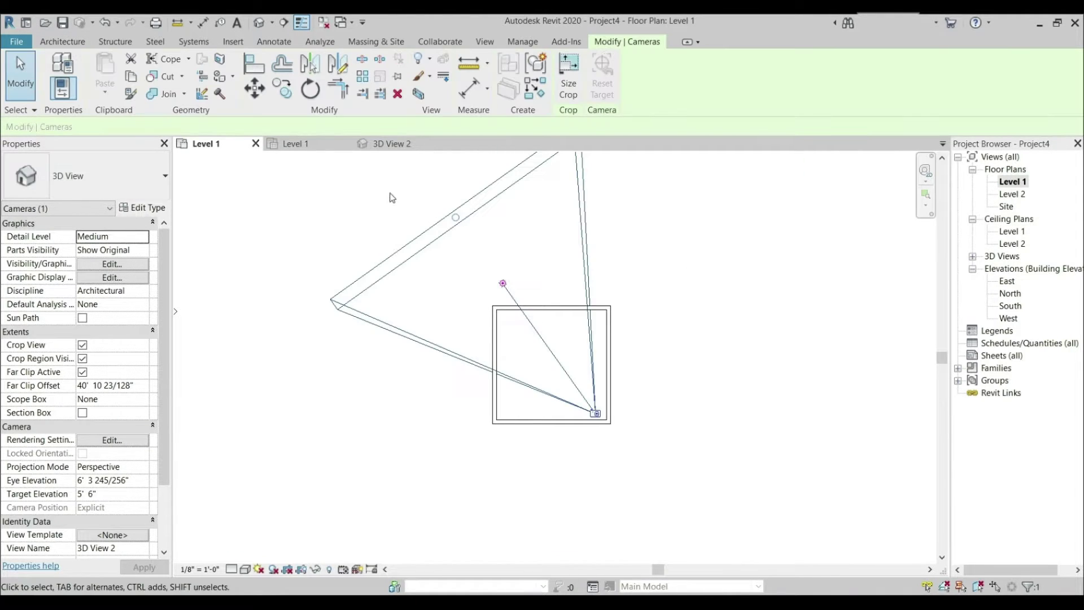
pyautogui.click(481, 299)
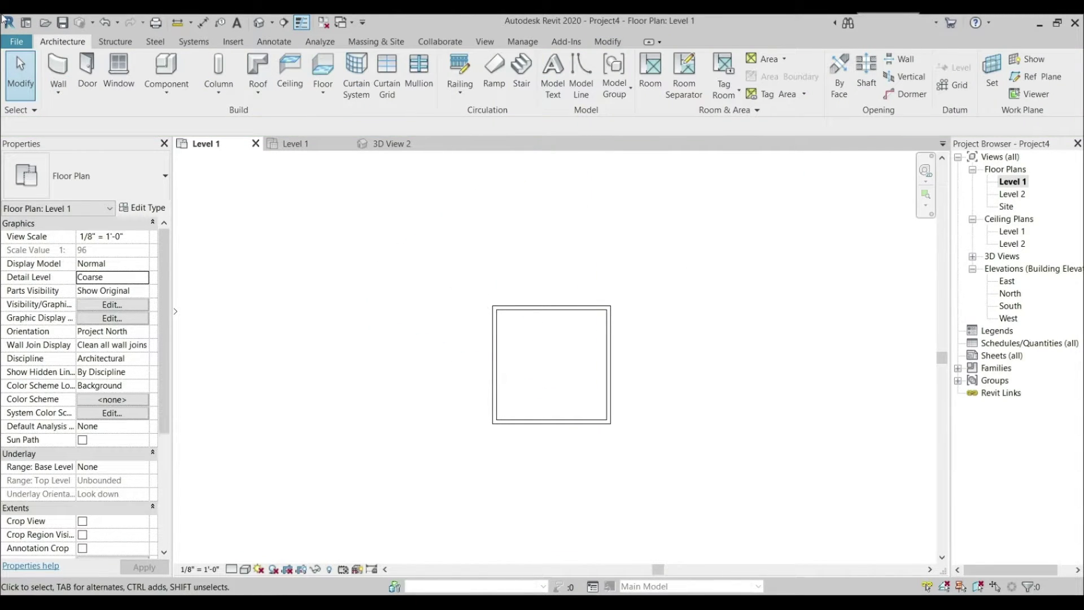
pyautogui.click(166, 64)
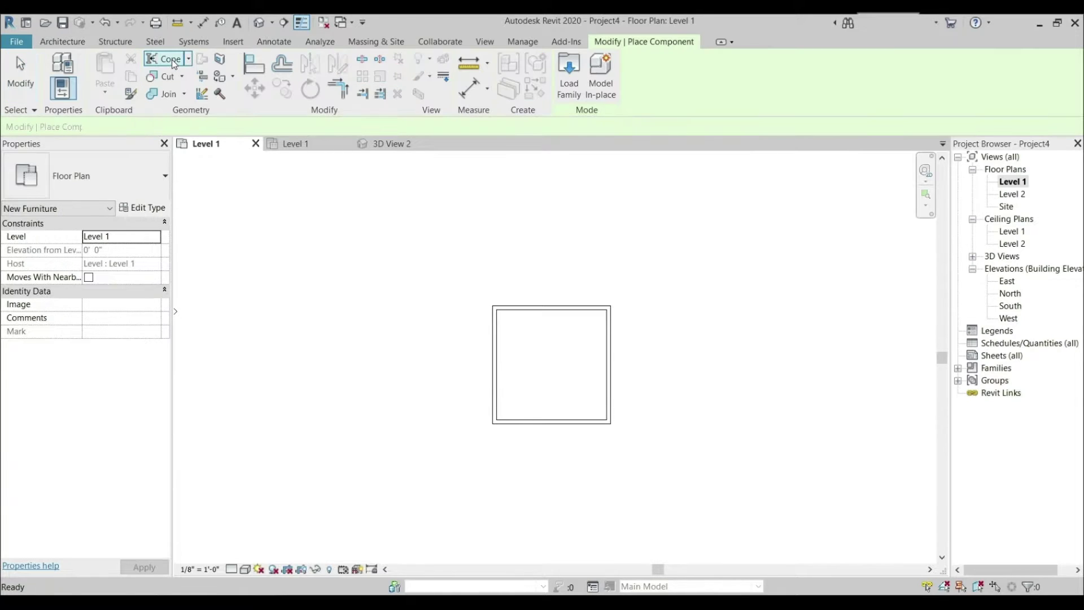
pyautogui.click(616, 79)
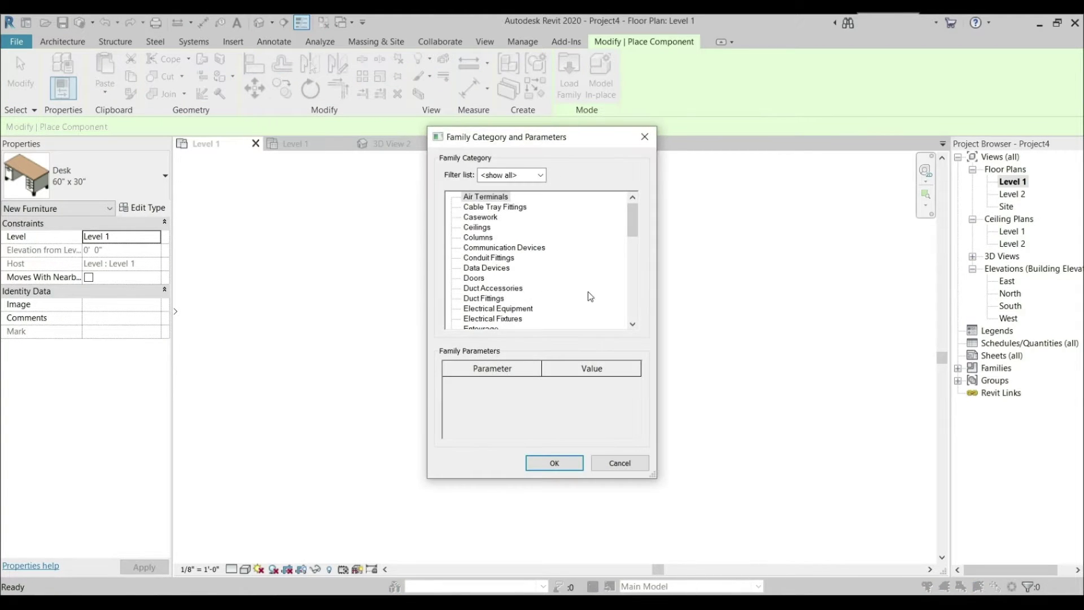
pyautogui.scroll(-2, 539, 287)
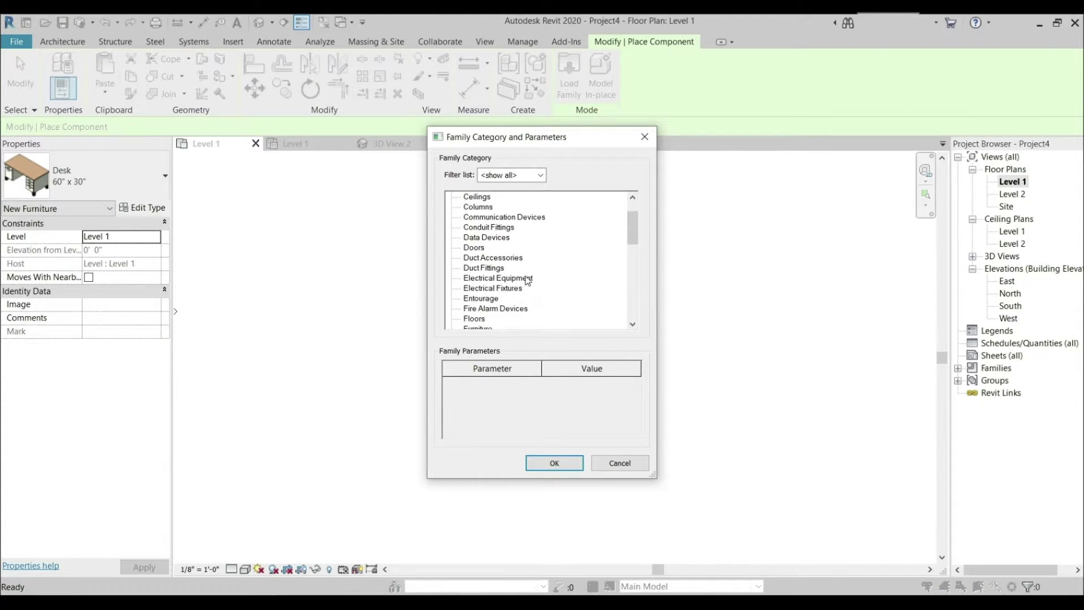
pyautogui.scroll(-1, 528, 281)
pyautogui.scroll(-1, 527, 281)
pyautogui.doubleClick(499, 303)
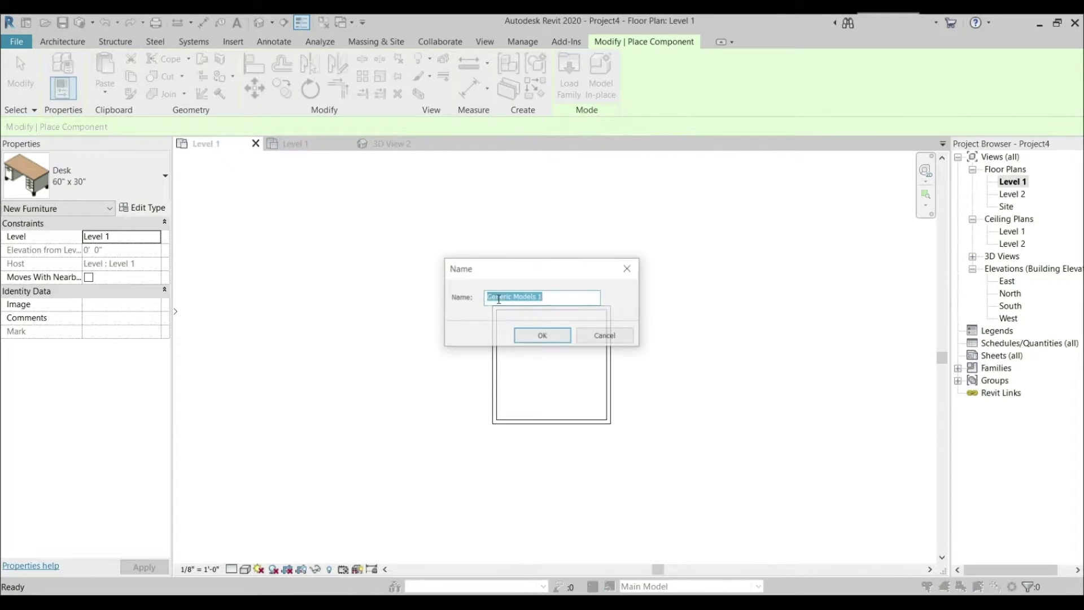
pyautogui.click(540, 338)
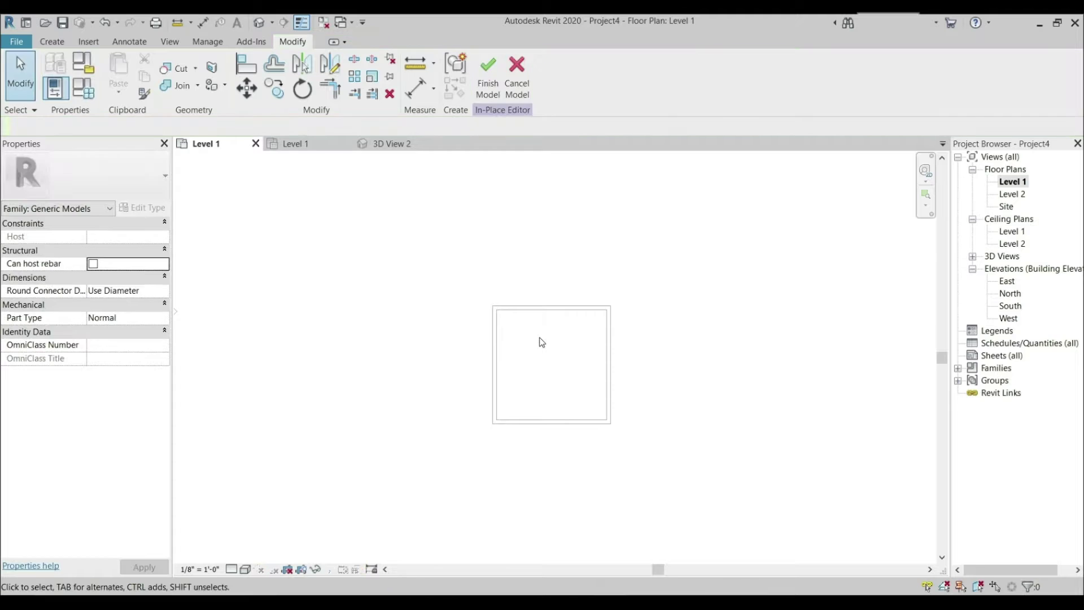
# Step: Start an extrusion in the Level 1 ceiling plan and sketch a rectangle around the ceiling opening with an offset of 0' 1"
pyautogui.doubleClick(1013, 232)
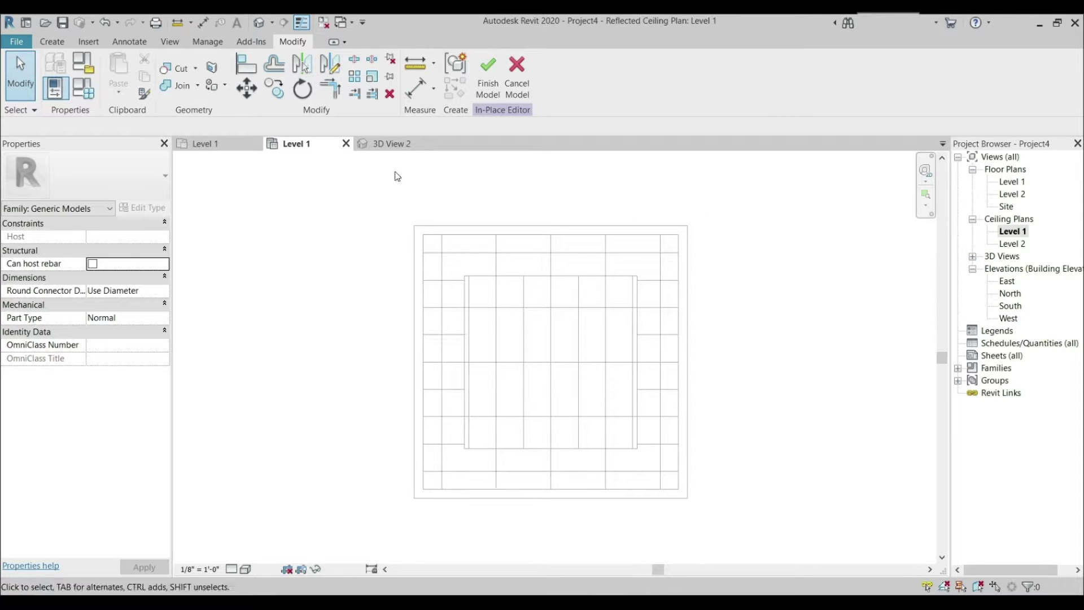
pyautogui.click(52, 42)
pyautogui.click(119, 67)
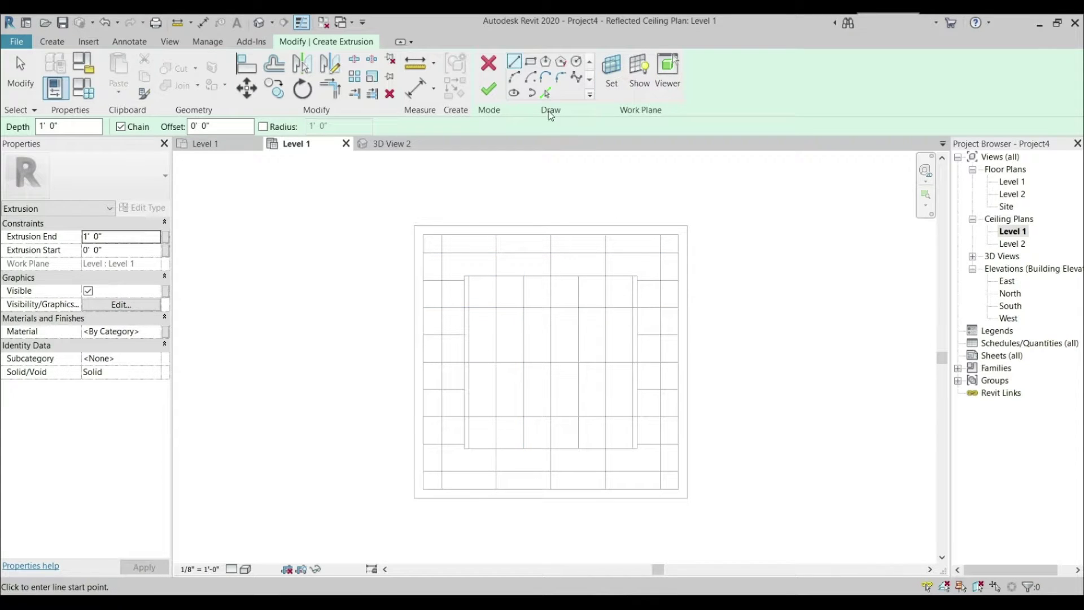
pyautogui.click(533, 63)
pyautogui.click(227, 126)
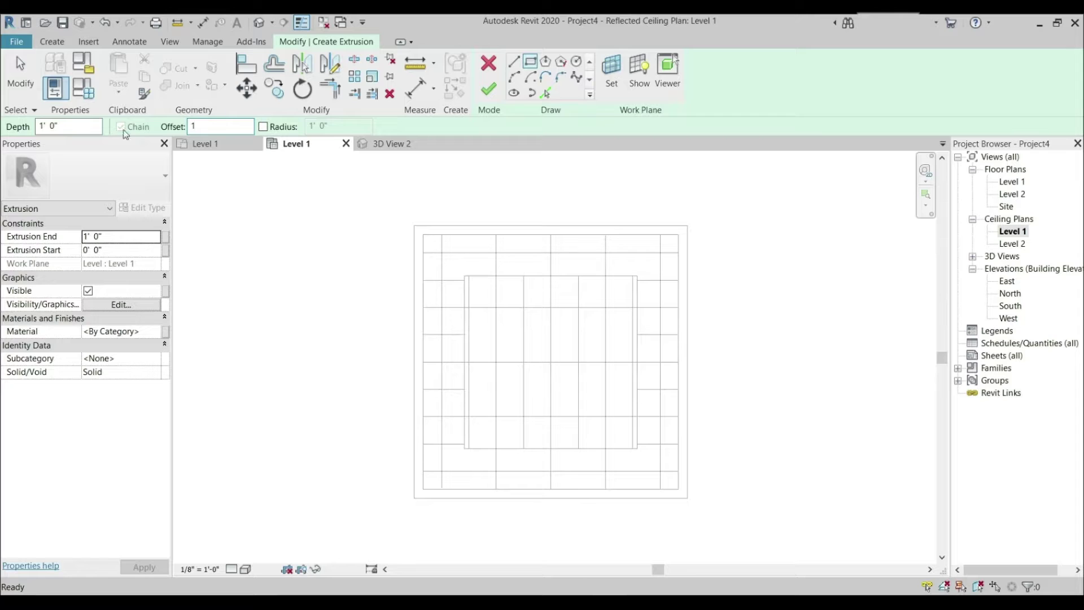
pyautogui.write('0 1')
pyautogui.press('Return')
pyautogui.scroll(2, 458, 269)
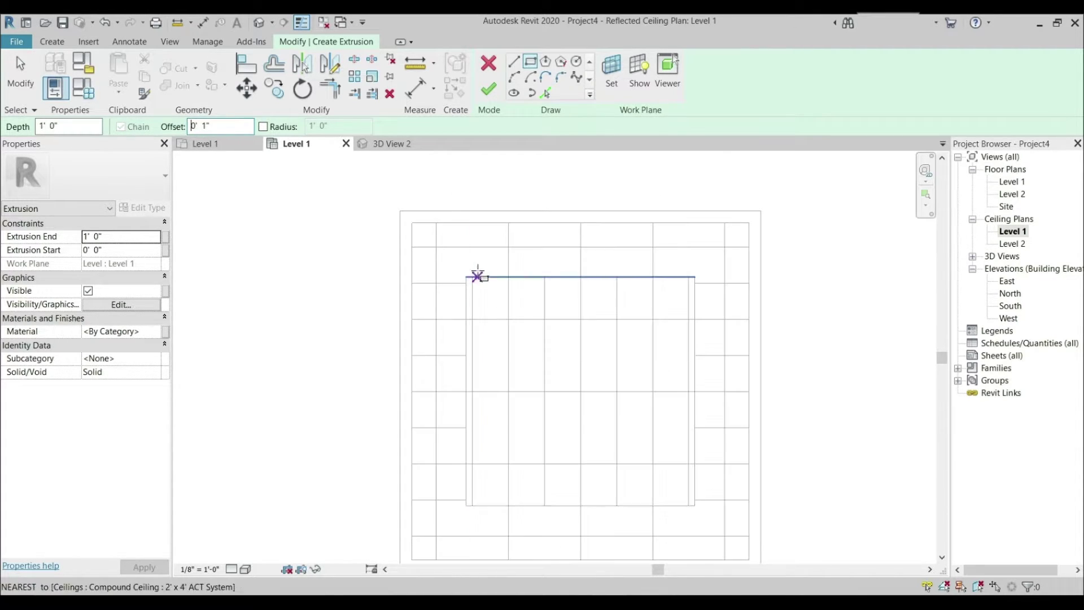
pyautogui.click(465, 276)
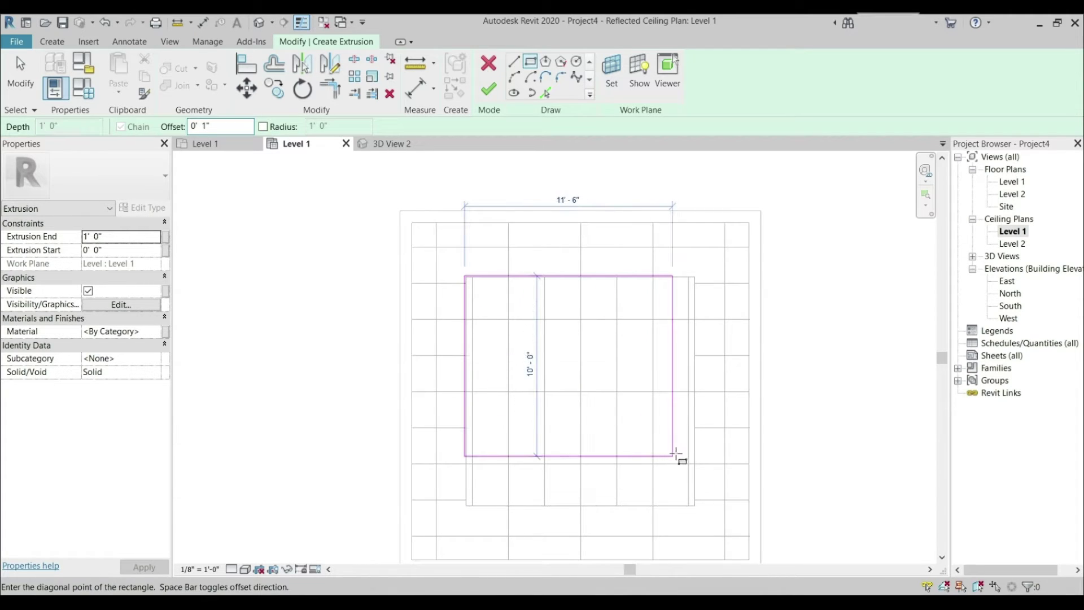
pyautogui.scroll(2, 695, 523)
pyautogui.click(699, 497)
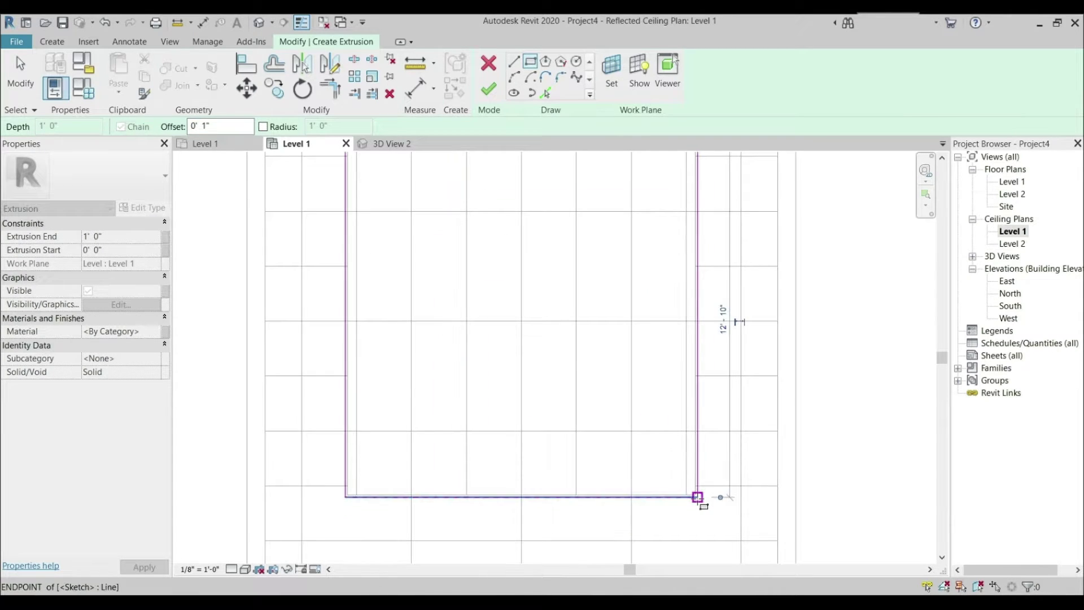
# Step: Sketch a second rectangle around the ceiling opening with a 0' 1" offset and finish the extrusion and its in-place model
pyautogui.scroll(2, 705, 499)
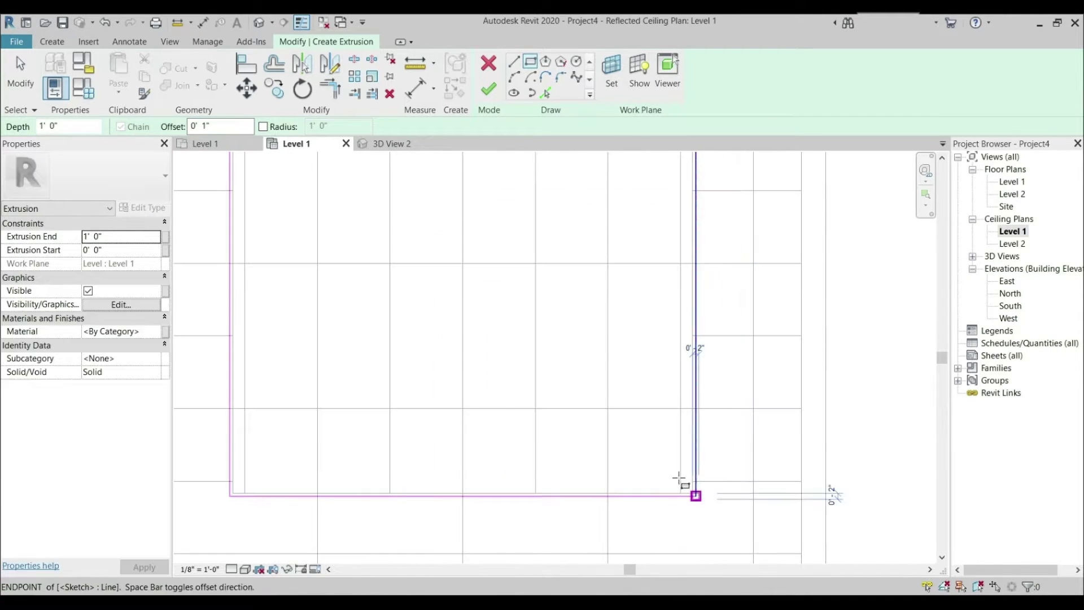
pyautogui.click(696, 496)
pyautogui.scroll(-4, 696, 496)
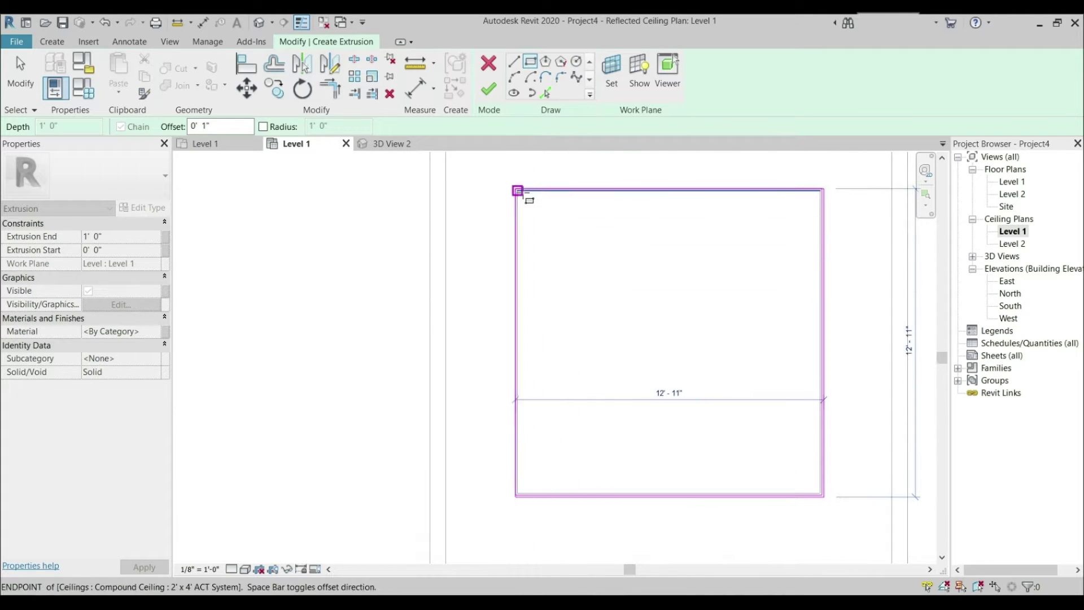
pyautogui.scroll(3, 518, 192)
pyautogui.click(517, 191)
pyautogui.scroll(-4, 611, 315)
pyautogui.moveTo(675, 383); pyautogui.dragTo(624, 329, button='middle')
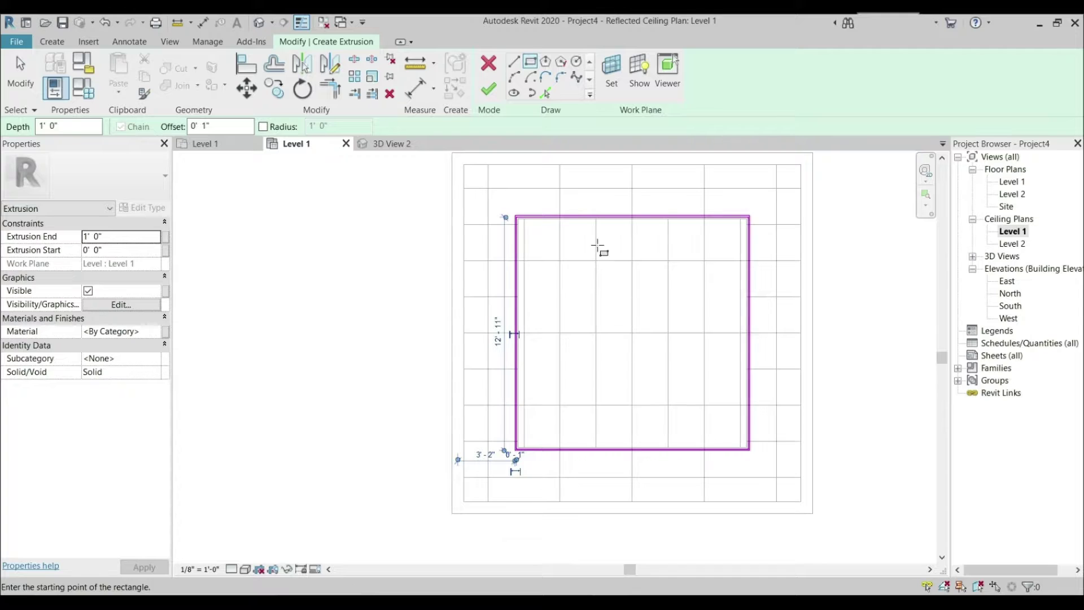
pyautogui.click(494, 96)
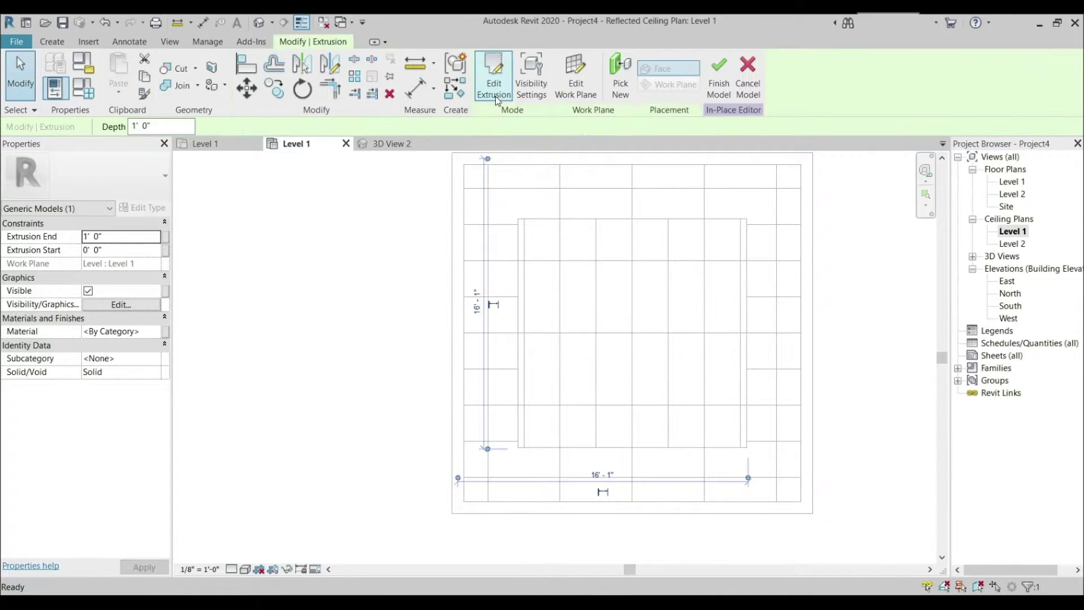
pyautogui.click(716, 92)
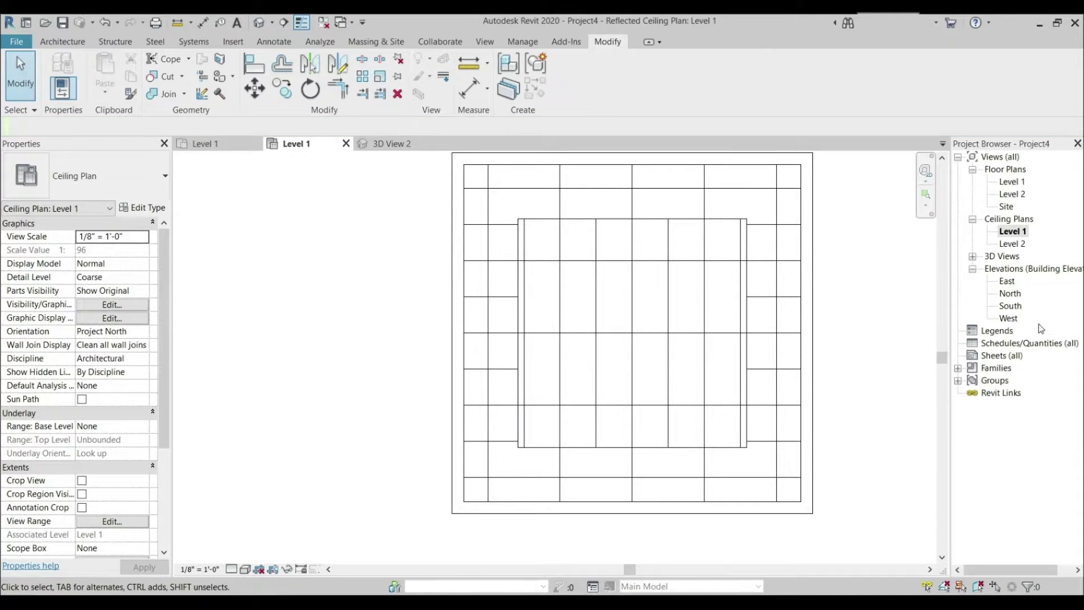
# Step: Cut a horizontal building section across the whole room in the Level 1 floor plan and open its section view
pyautogui.doubleClick(1011, 306)
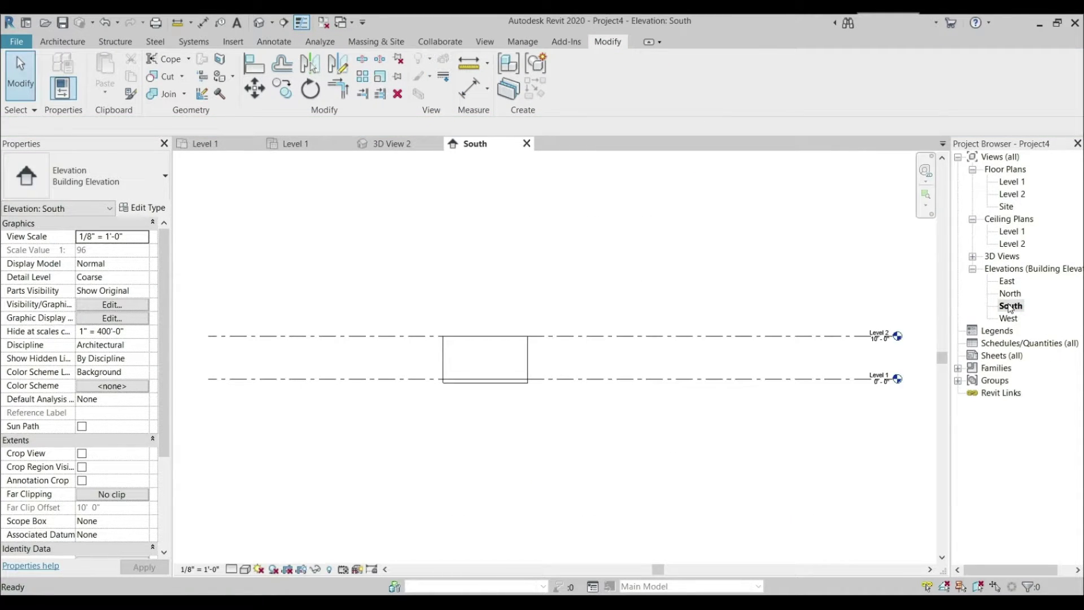
pyautogui.doubleClick(1014, 181)
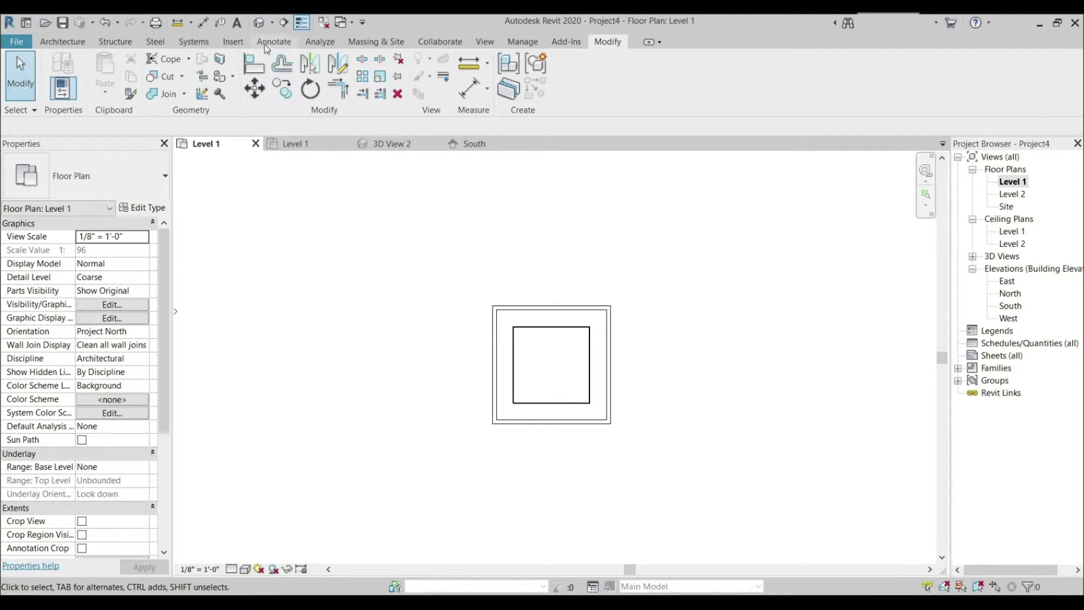
pyautogui.click(285, 23)
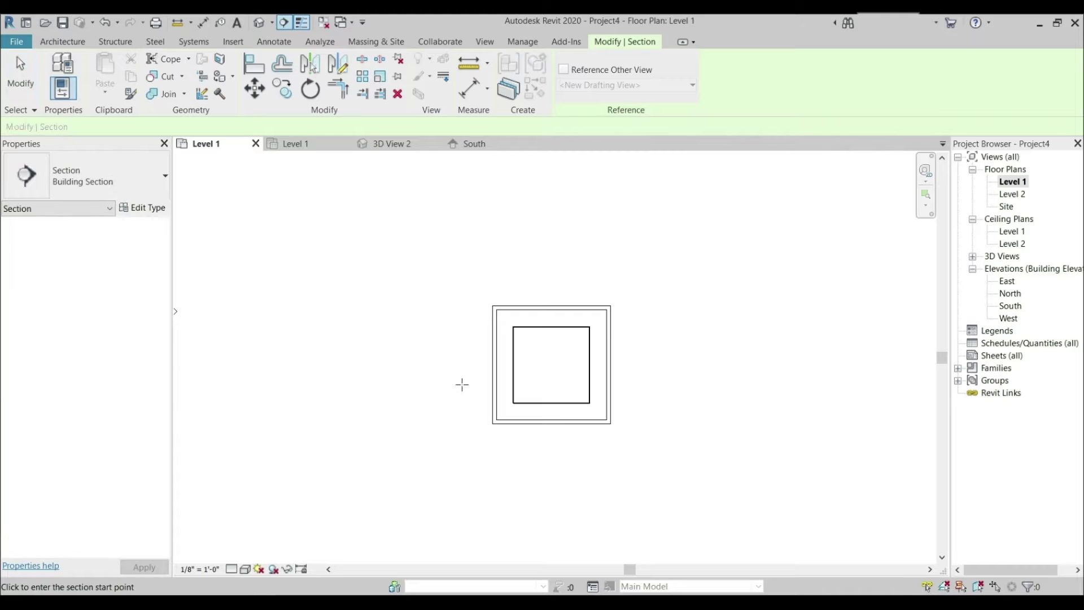
pyautogui.click(437, 369)
pyautogui.click(667, 369)
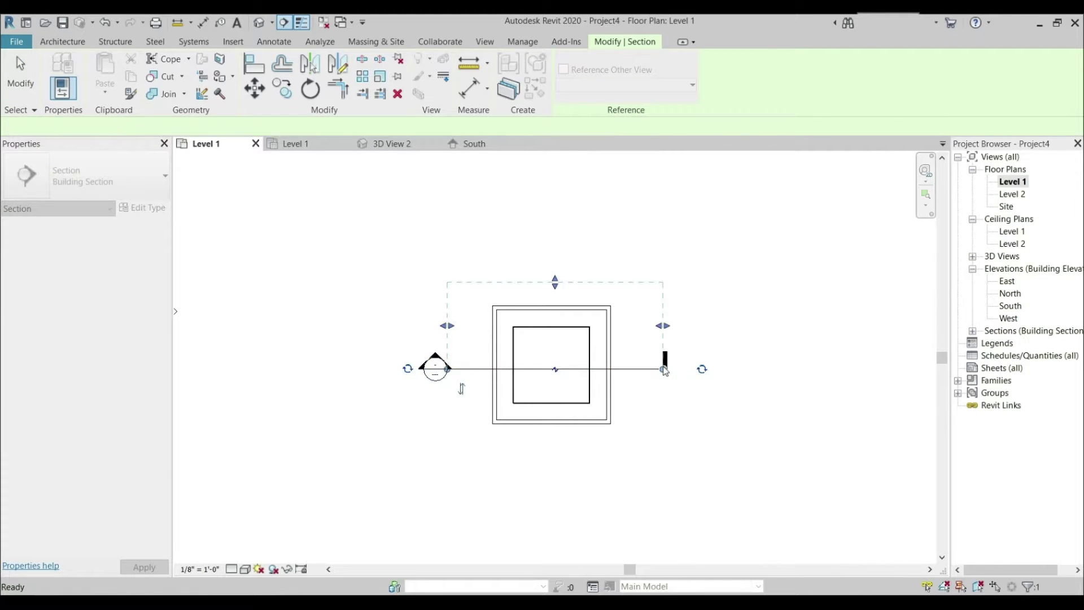
pyautogui.press('Escape')
pyautogui.press('Escape')
pyautogui.doubleClick(1017, 330)
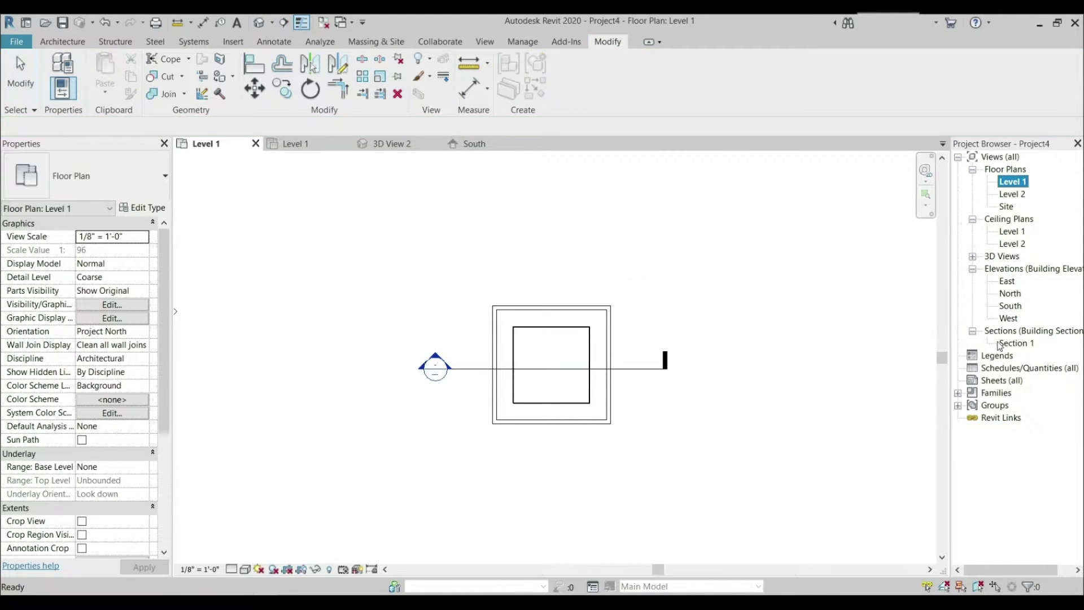
pyautogui.doubleClick(1011, 343)
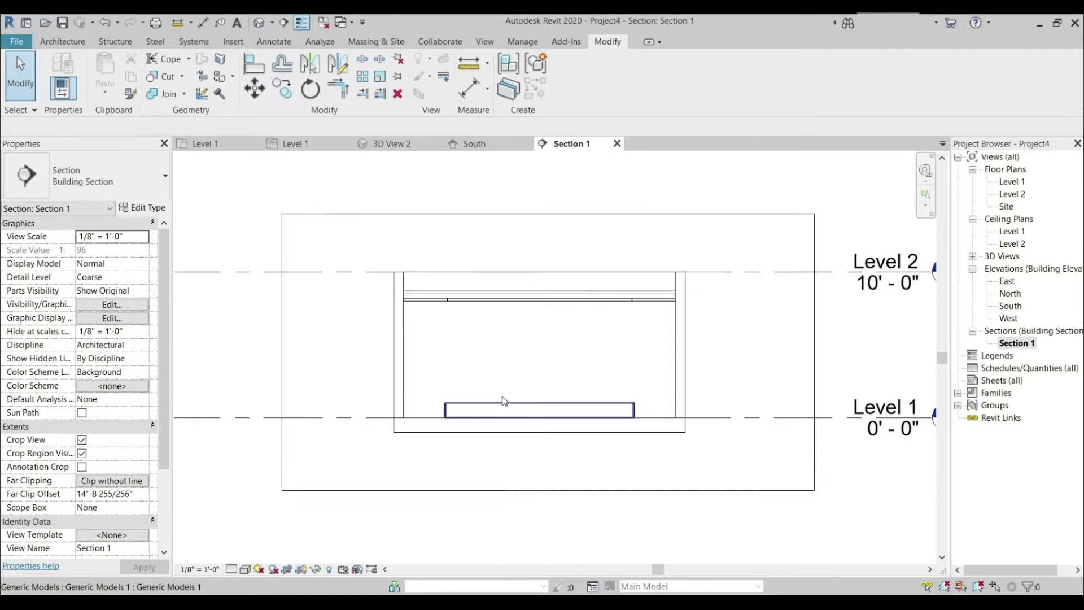
# Step: Stretch the in-place frame's top up to the upper ceiling and raise its bottom edge to the lower ceiling's underside
pyautogui.scroll(2, 511, 403)
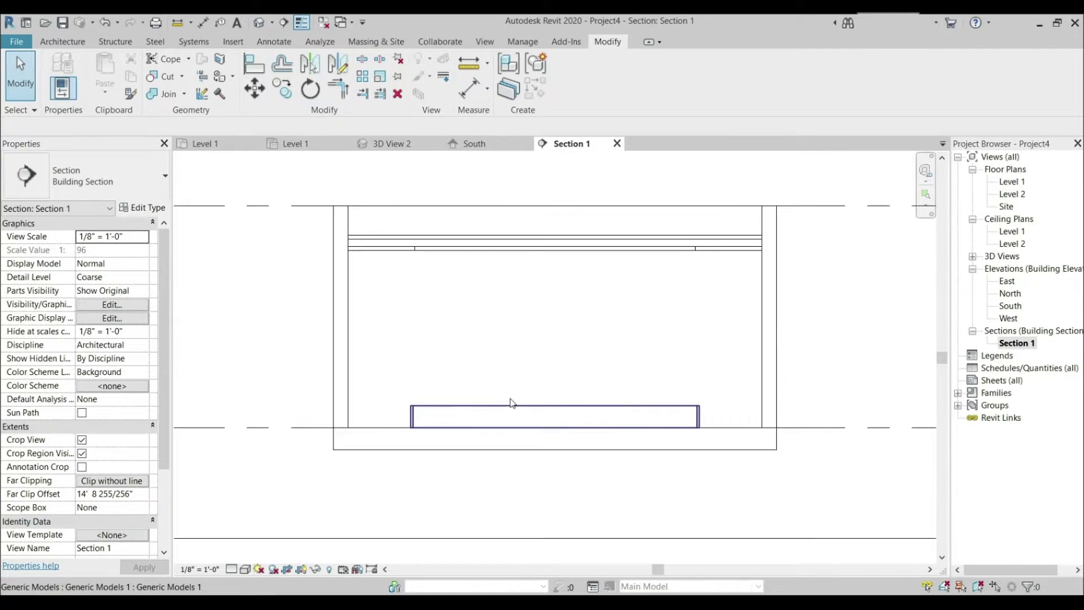
pyautogui.click(513, 405)
pyautogui.moveTo(556, 401); pyautogui.dragTo(551, 244)
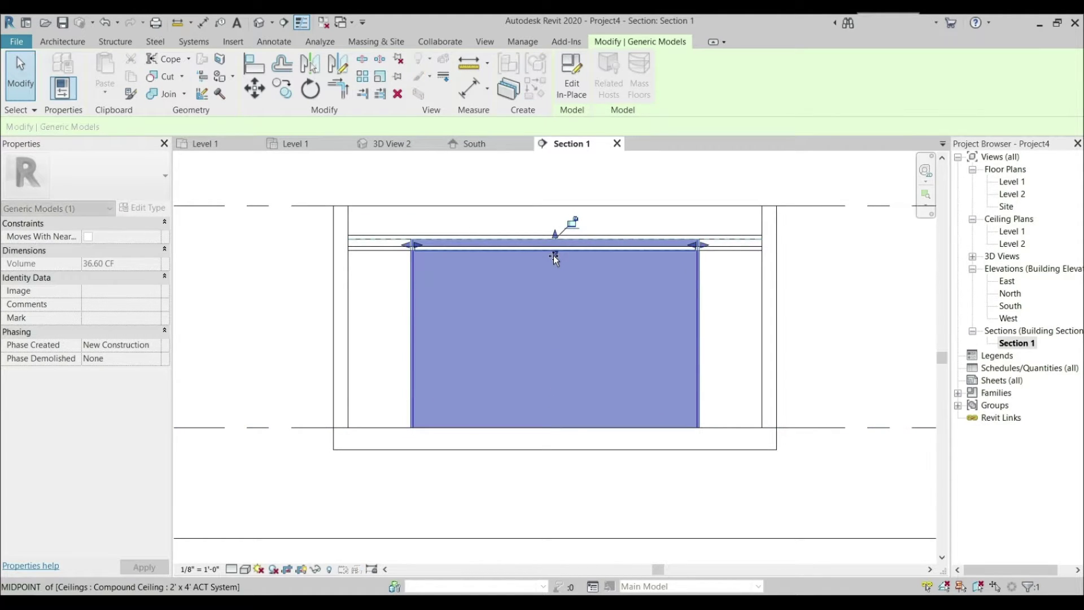
pyautogui.click(569, 308)
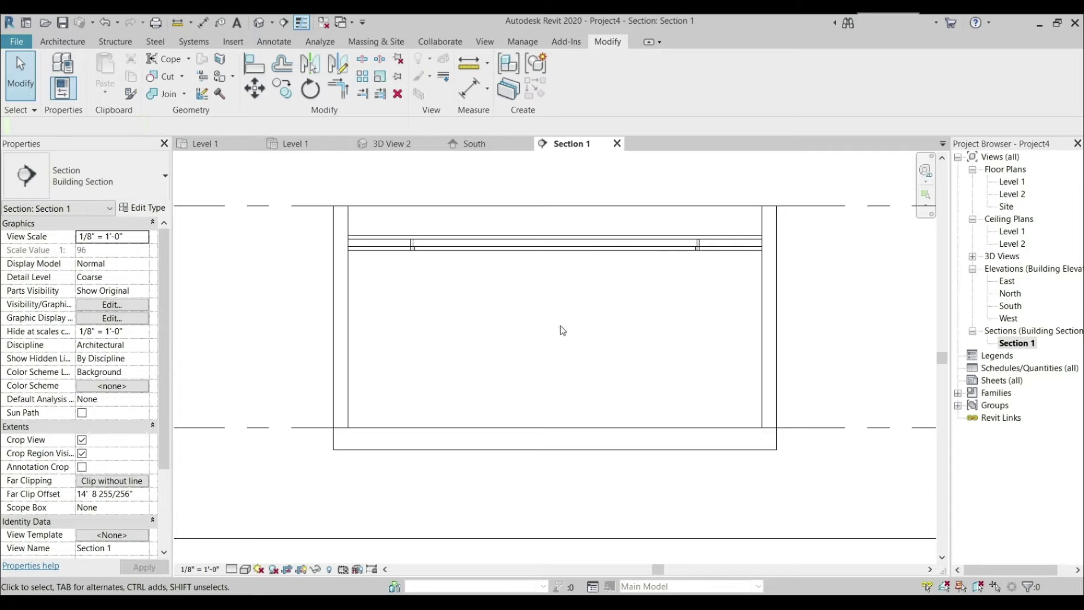
pyautogui.scroll(4, 503, 310)
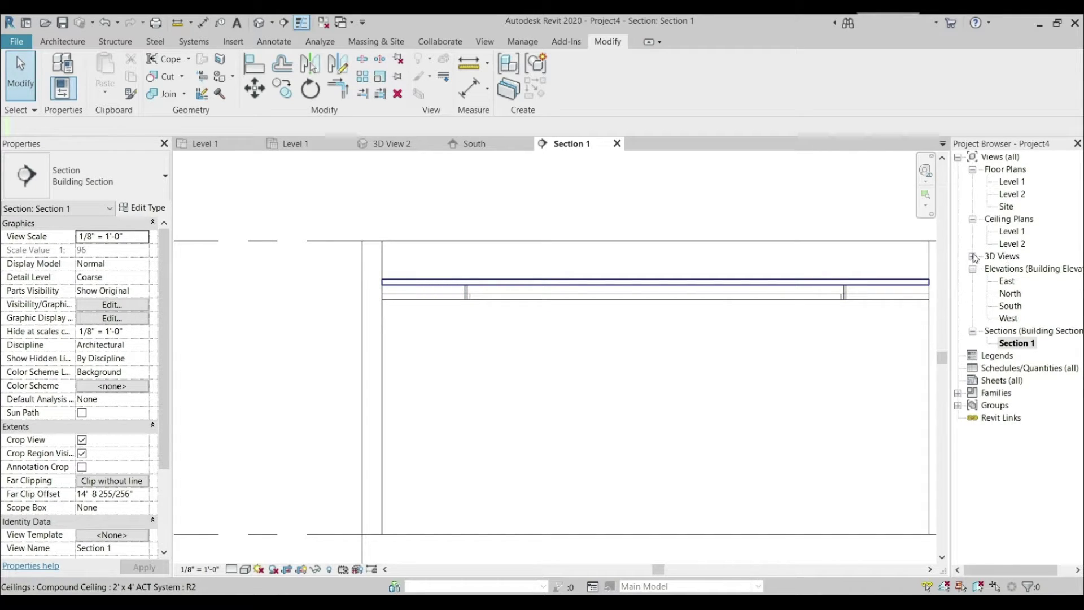
# Step: Open the 3D View 2 camera view and start editing the frame around the ceiling opening in place
pyautogui.doubleClick(1006, 257)
pyautogui.doubleClick(1016, 281)
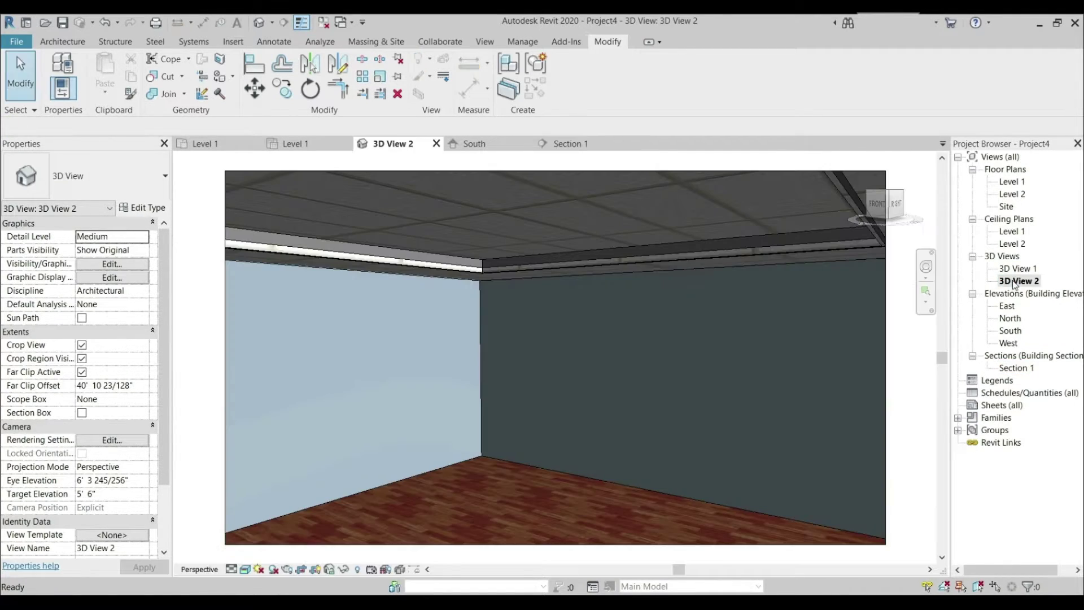
pyautogui.click(326, 249)
pyautogui.press('Escape')
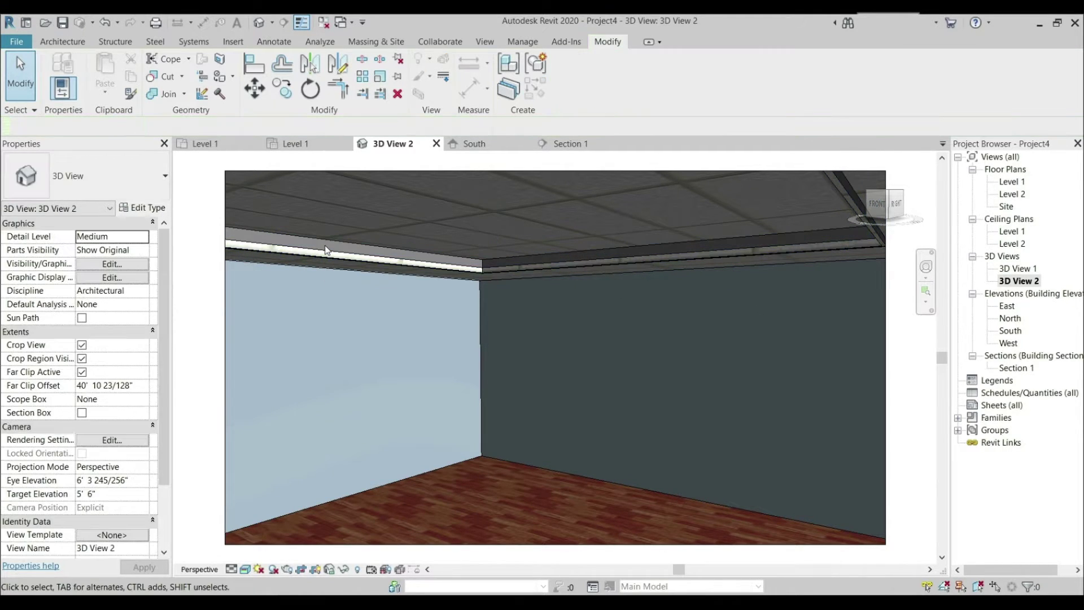
pyautogui.click(327, 249)
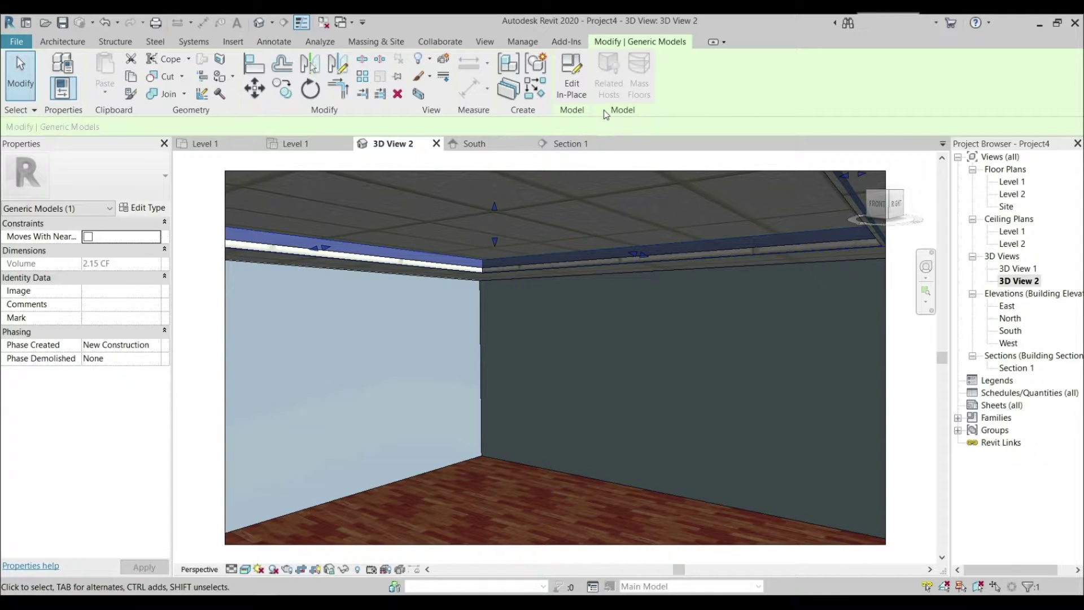
pyautogui.click(583, 90)
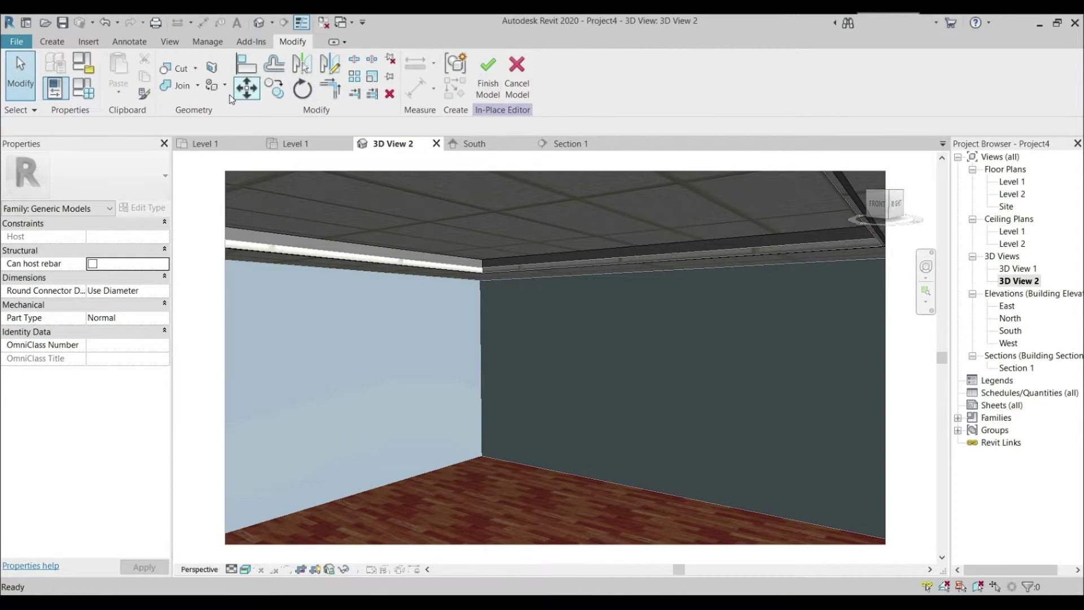
# Step: Add a family type parameter named "strip" with Material as its type of parameter
pyautogui.click(84, 86)
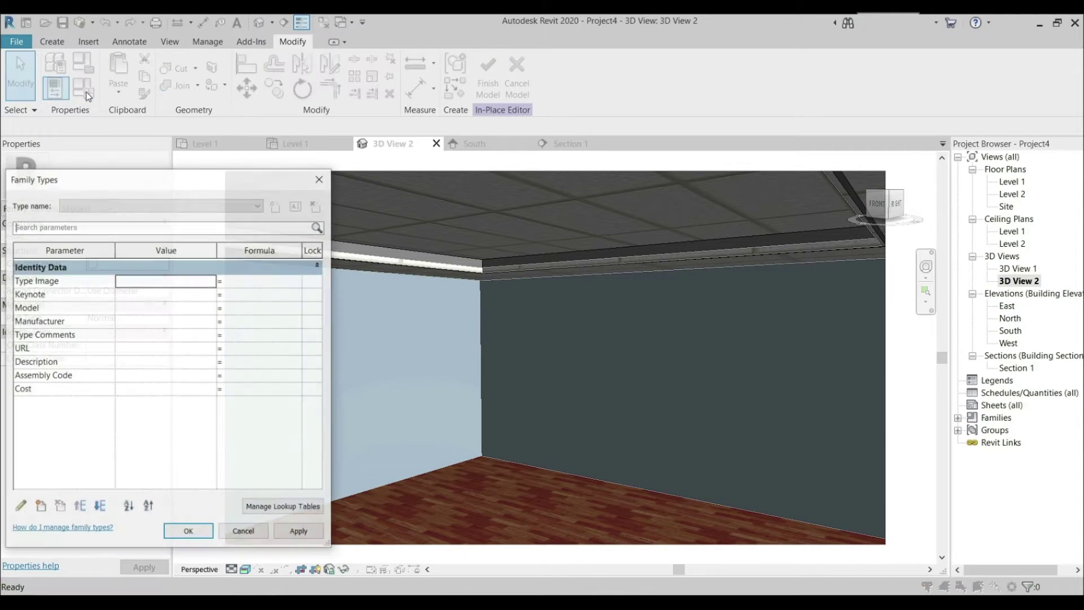
pyautogui.click(40, 507)
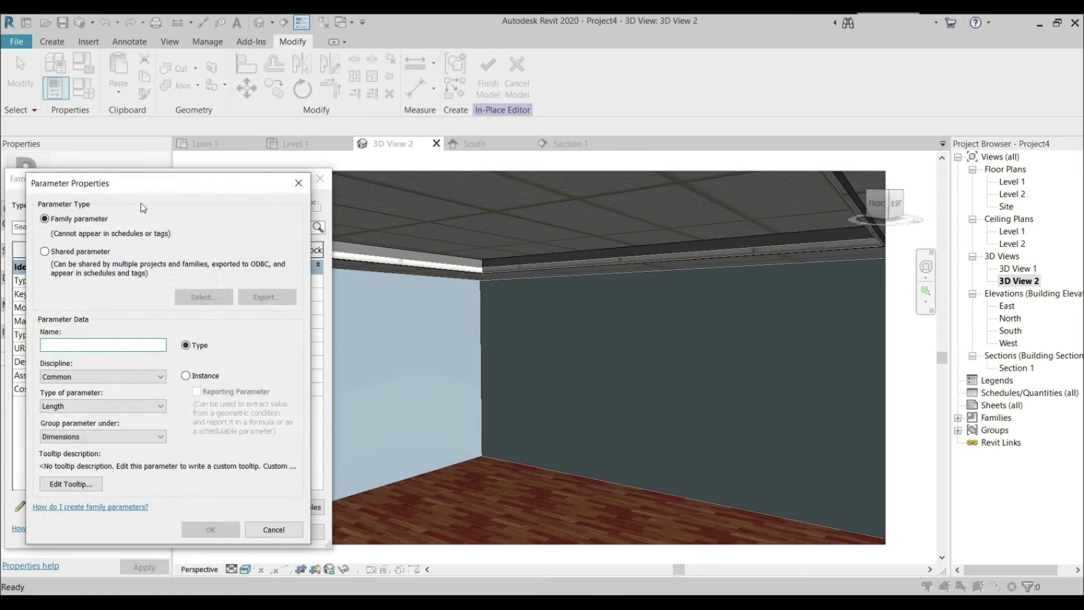
pyautogui.write('Materi')
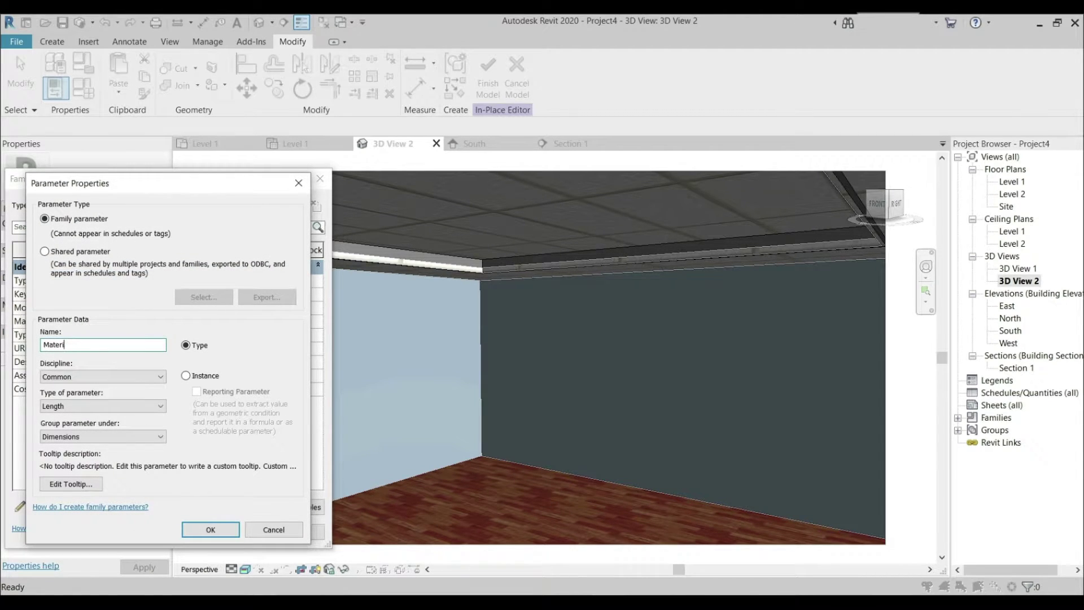
pyautogui.press('BackSpace')
pyautogui.press('BackSpace')
pyautogui.write('st')
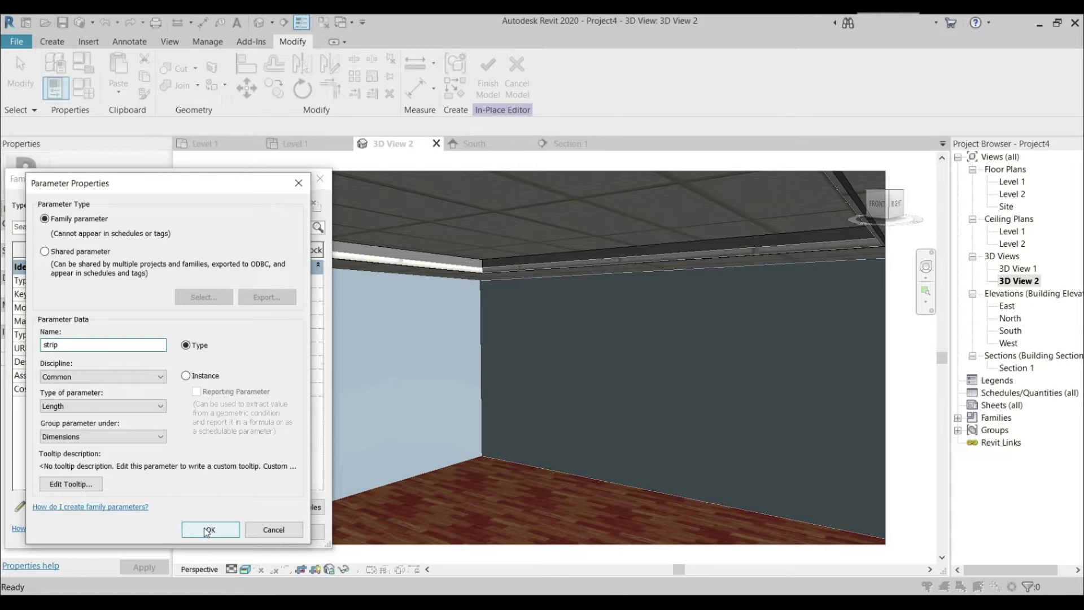
pyautogui.click(153, 406)
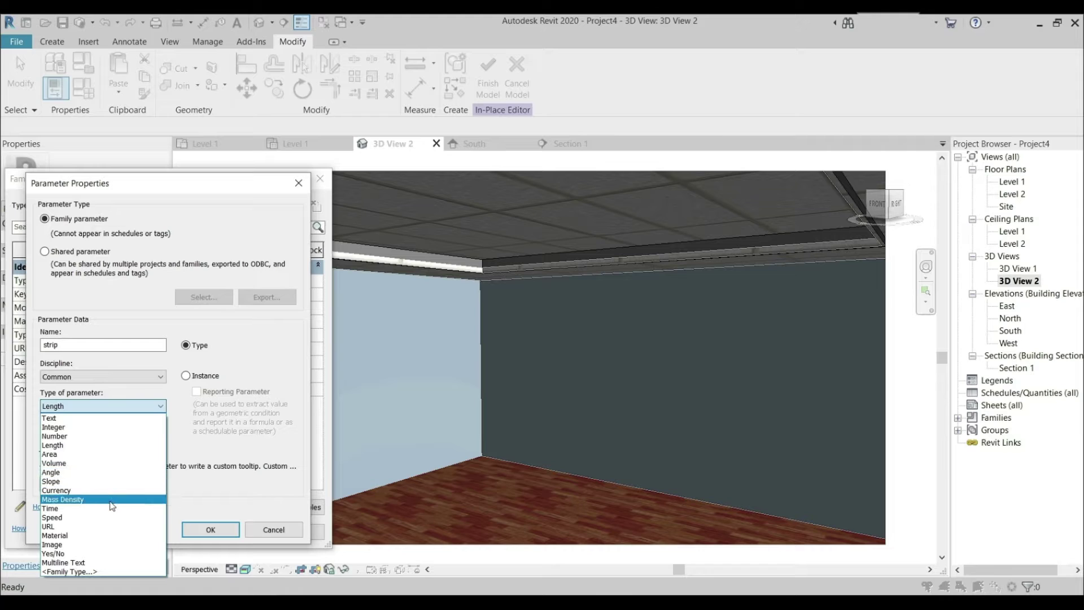
pyautogui.click(114, 536)
pyautogui.click(210, 530)
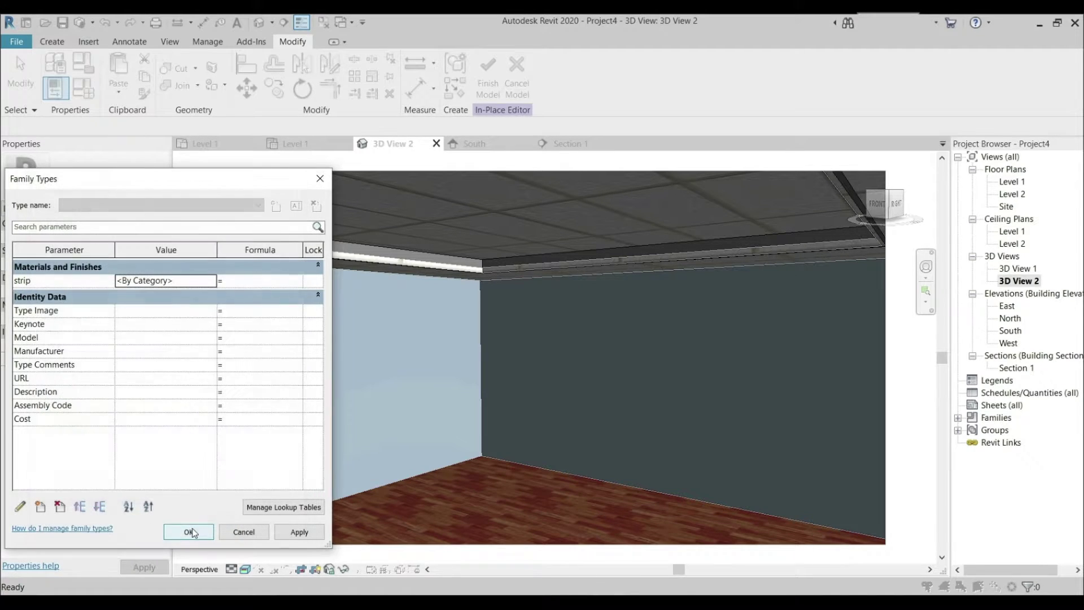
# Step: Create a new material for the strip parameter and rename it "Strip"
pyautogui.click(212, 280)
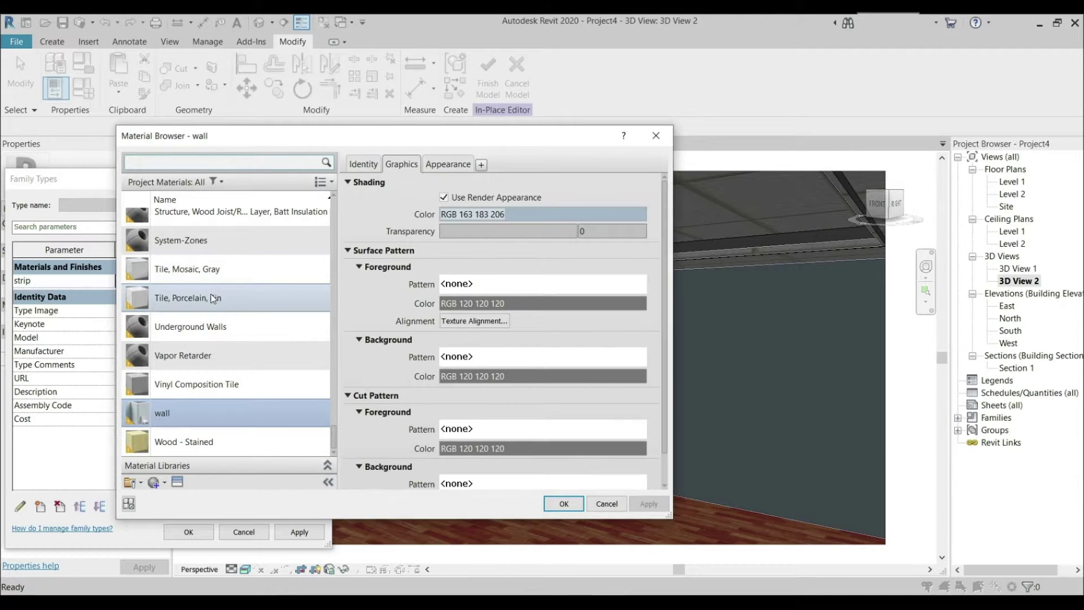
pyautogui.click(164, 483)
pyautogui.click(169, 500)
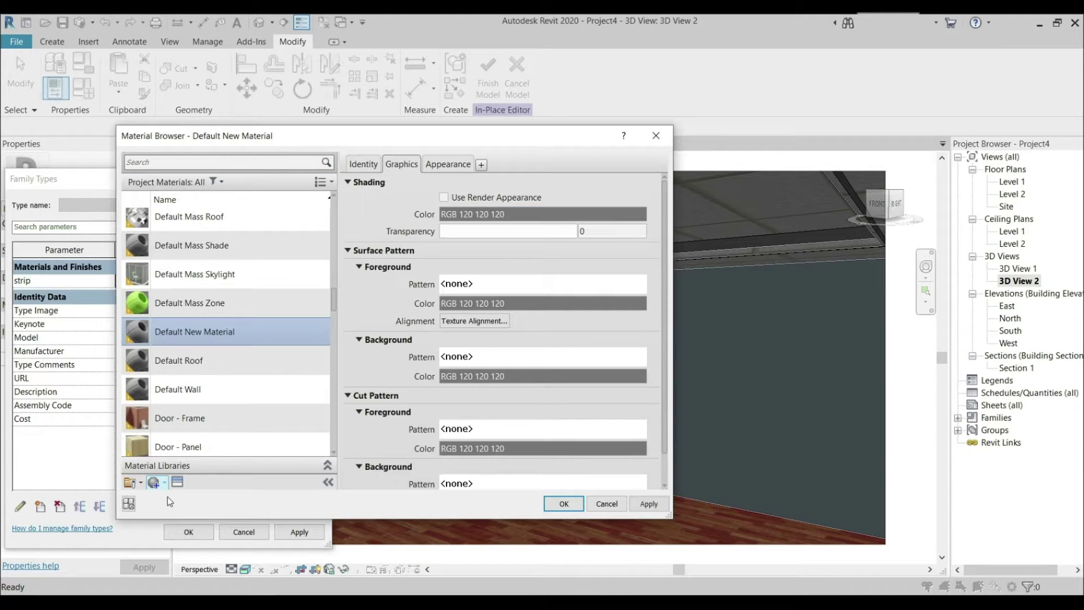
pyautogui.rightClick(189, 327)
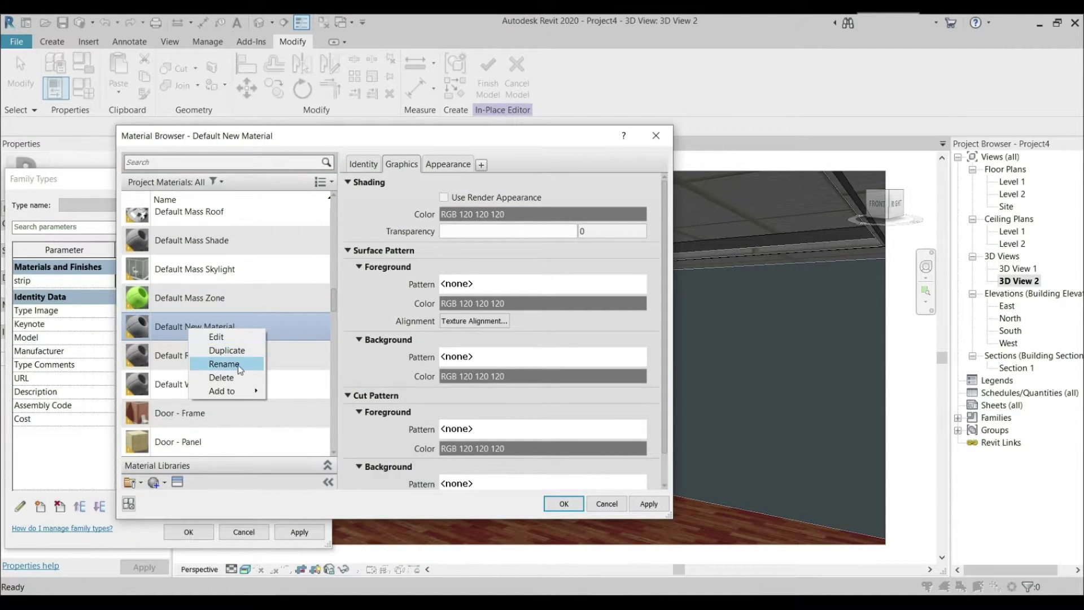
pyautogui.click(236, 364)
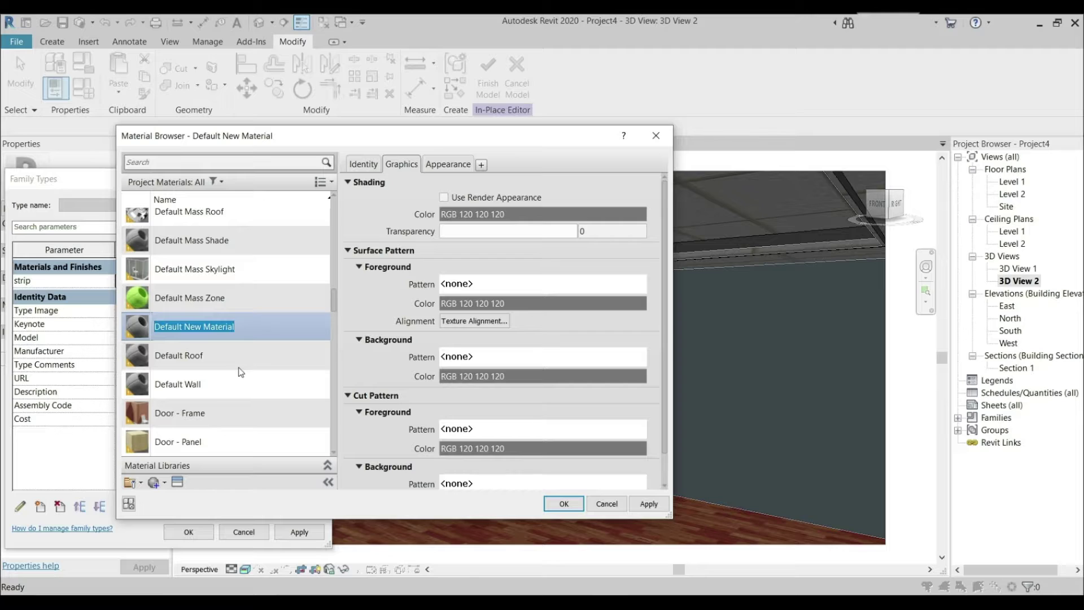
pyautogui.write('Strip')
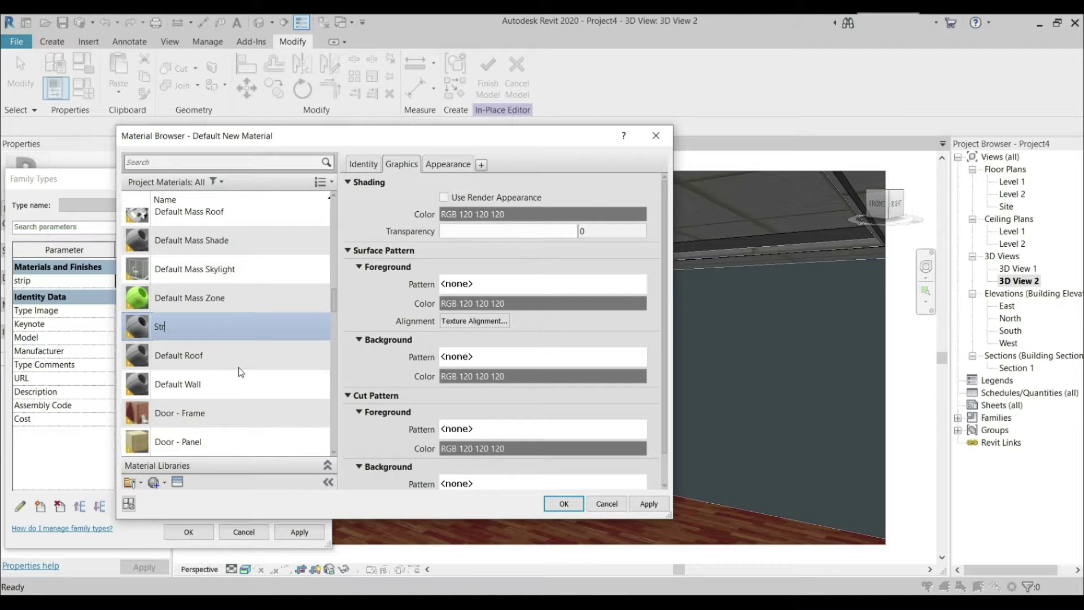
# Step: Browse the Appearance Library's Opaque and Textured plastic assets for a finish for the Strip material
pyautogui.click(177, 482)
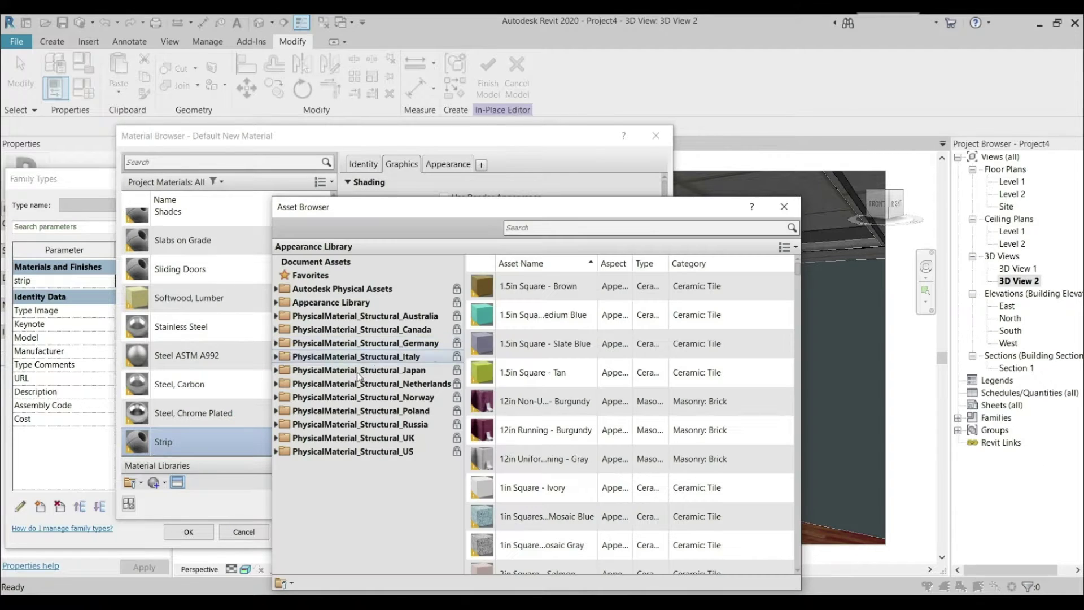
pyautogui.click(277, 303)
pyautogui.scroll(-2, 351, 456)
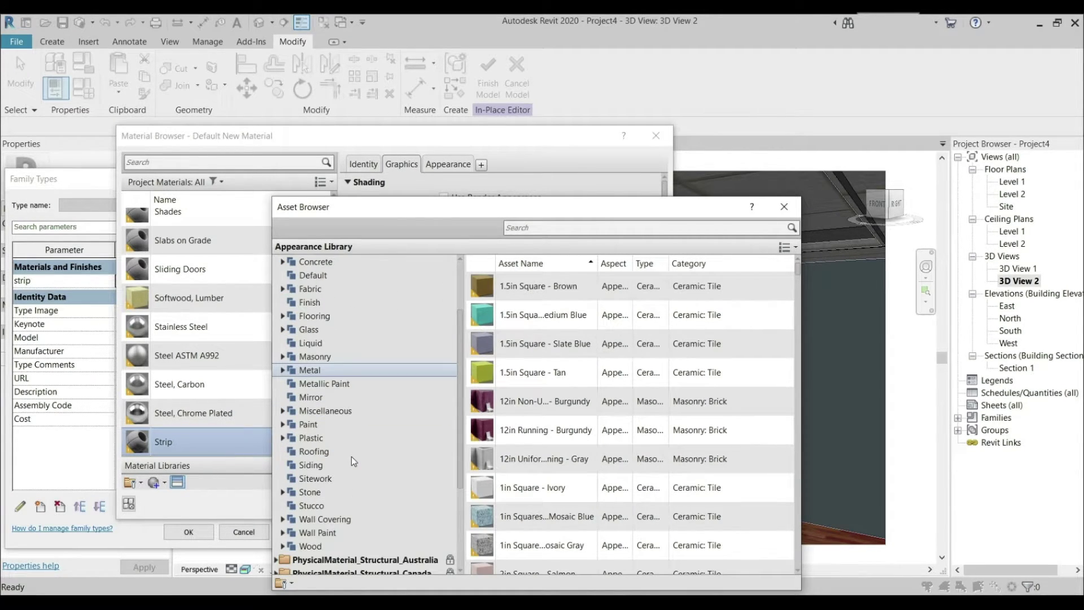
pyautogui.click(283, 438)
pyautogui.click(408, 452)
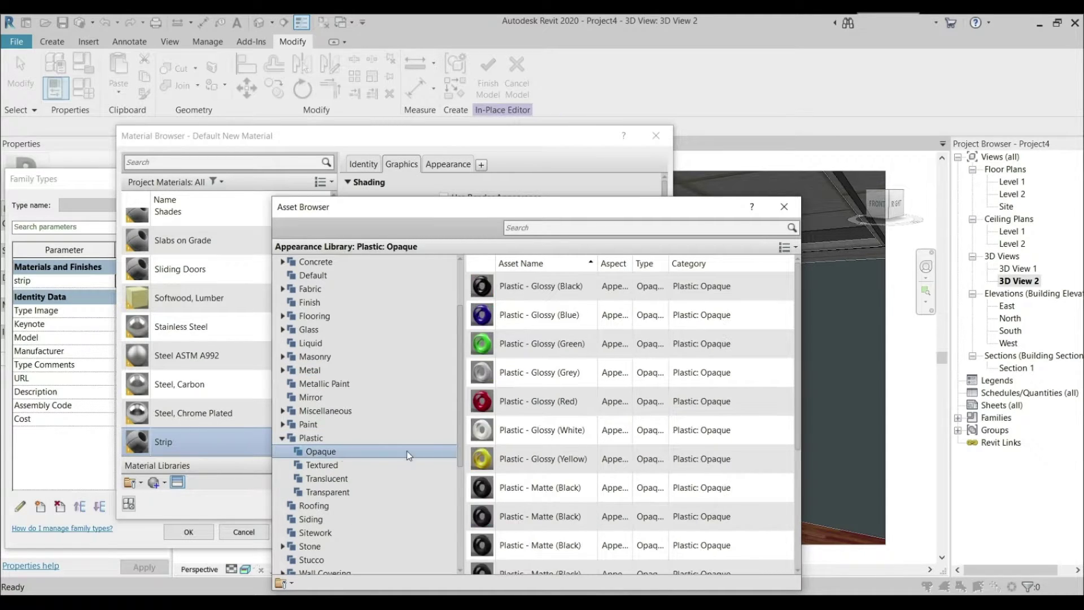
pyautogui.click(377, 463)
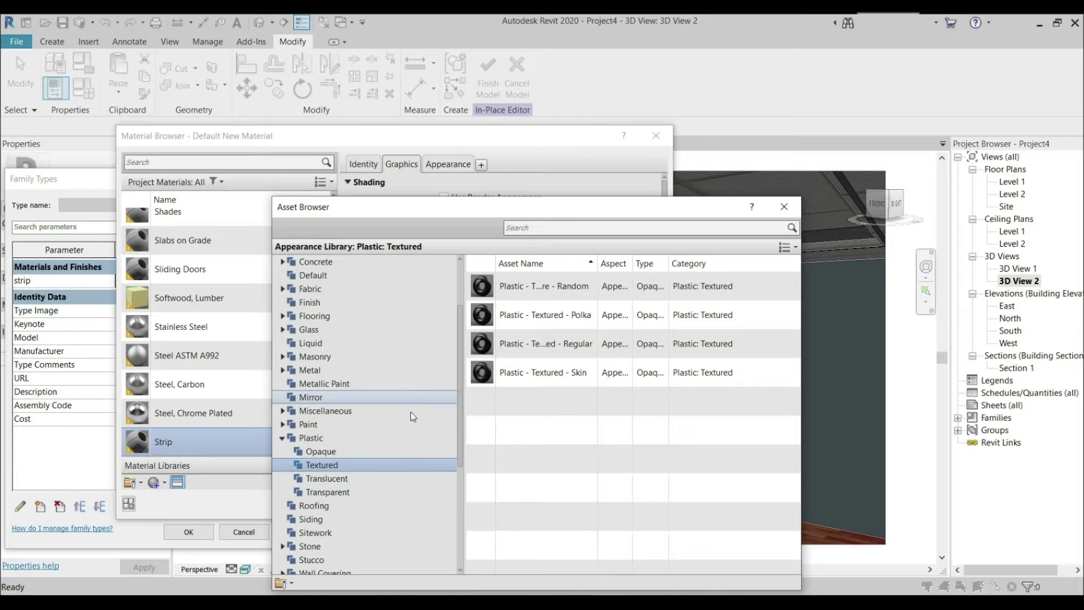
pyautogui.scroll(-3, 390, 446)
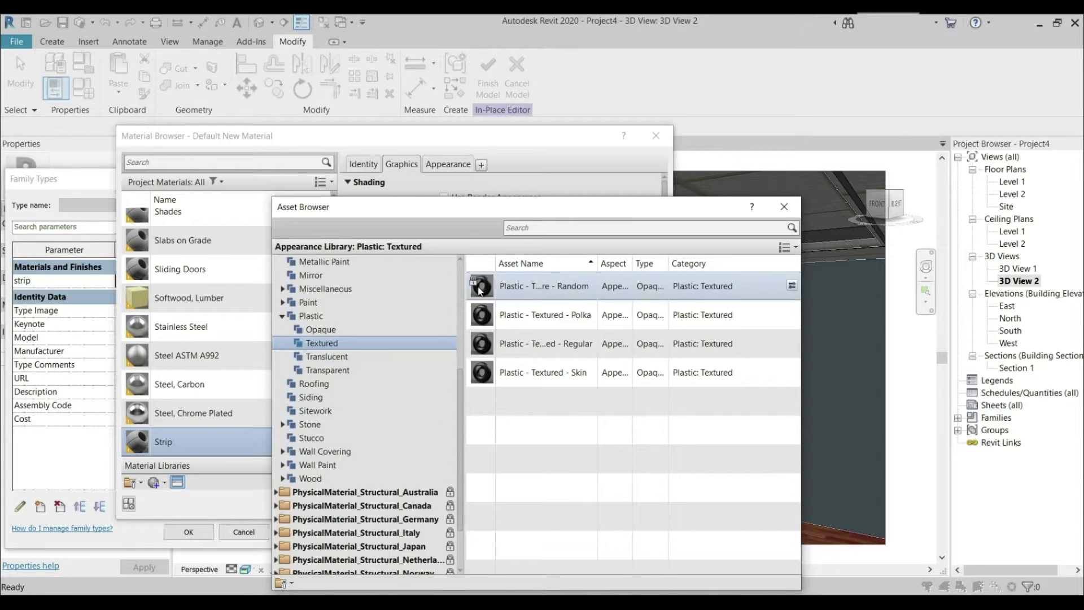
# Step: Search the assets for "pvc white" and replace the Strip material's appearance with PVC - White
pyautogui.click(590, 227)
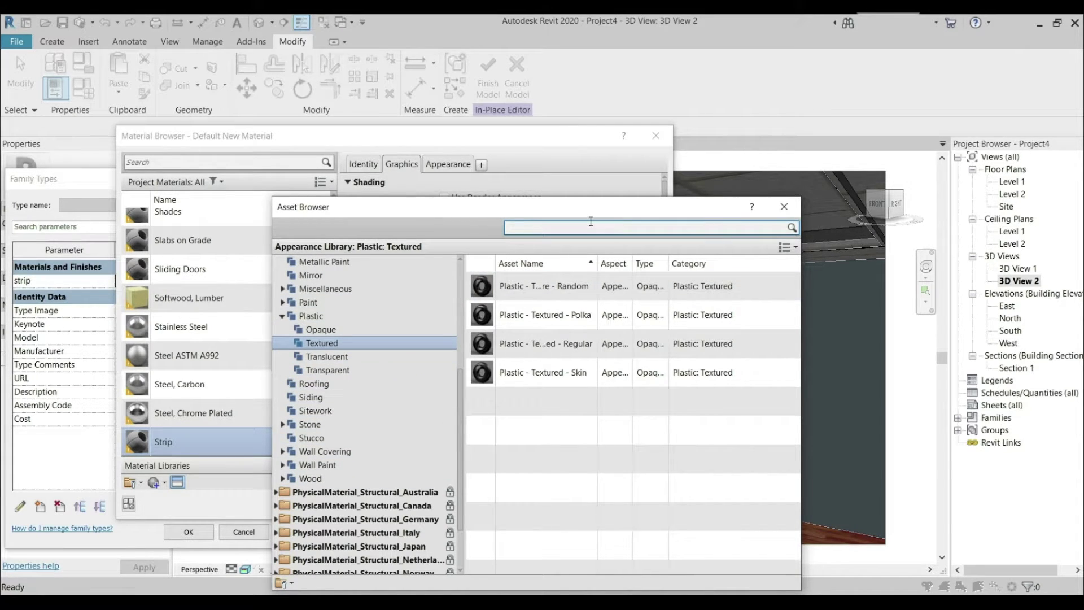
pyautogui.write('pvc')
pyautogui.press('Return')
pyautogui.write('white')
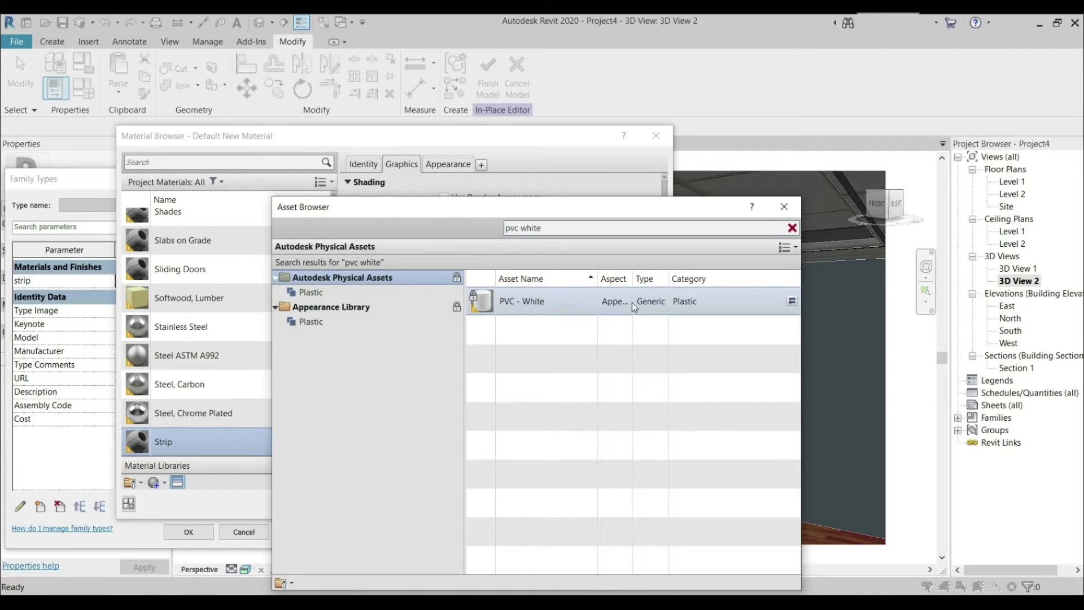
pyautogui.click(793, 301)
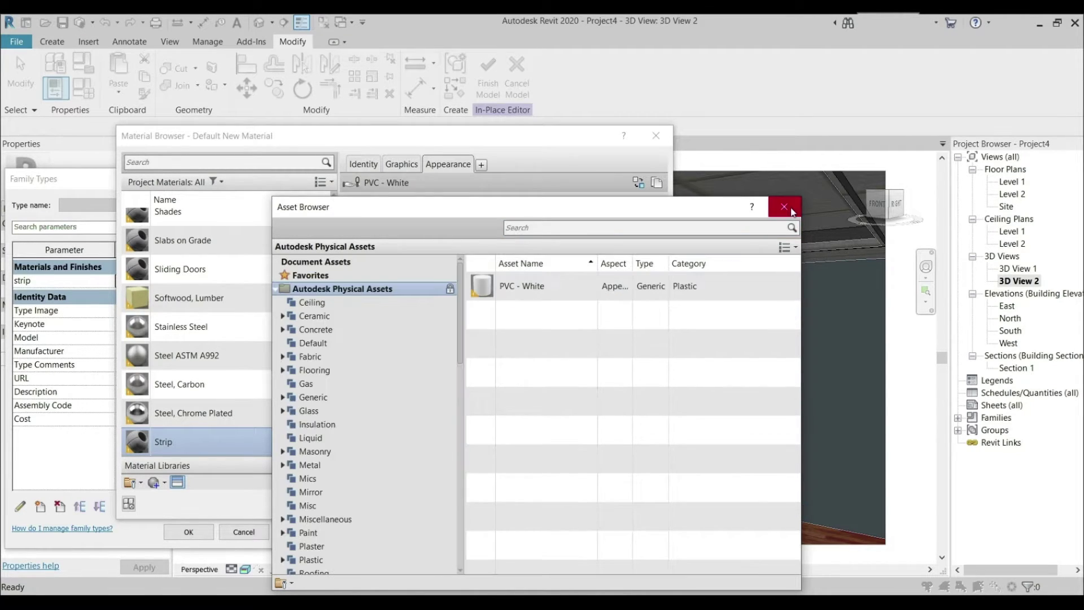
pyautogui.click(785, 206)
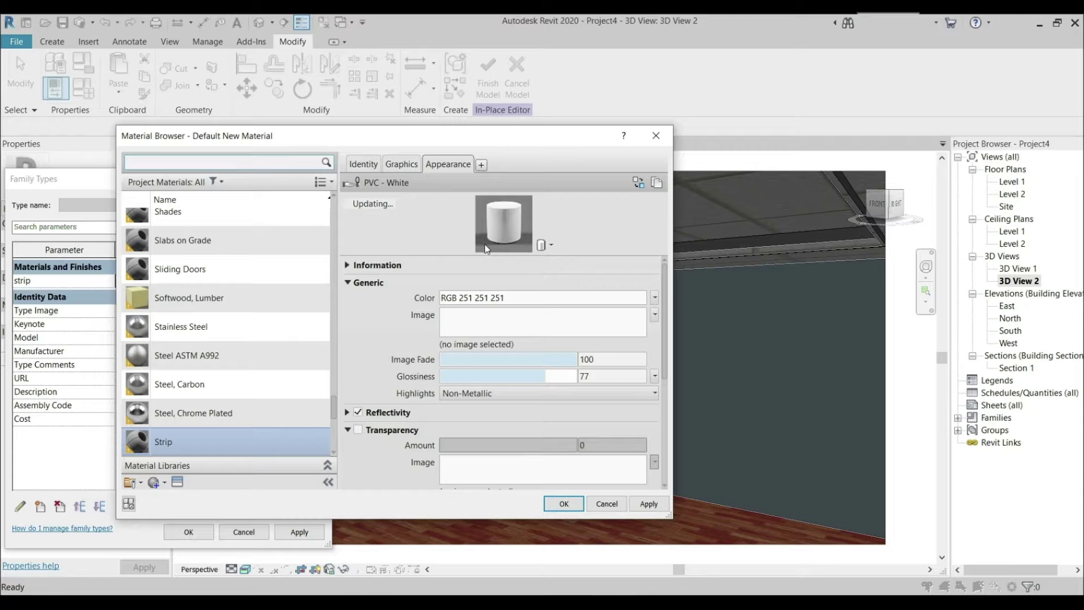
# Step: Enable transparency in the Strip material's appearance, keep reflectivity on, and set the transparency amount to about 90
pyautogui.scroll(-1, 431, 429)
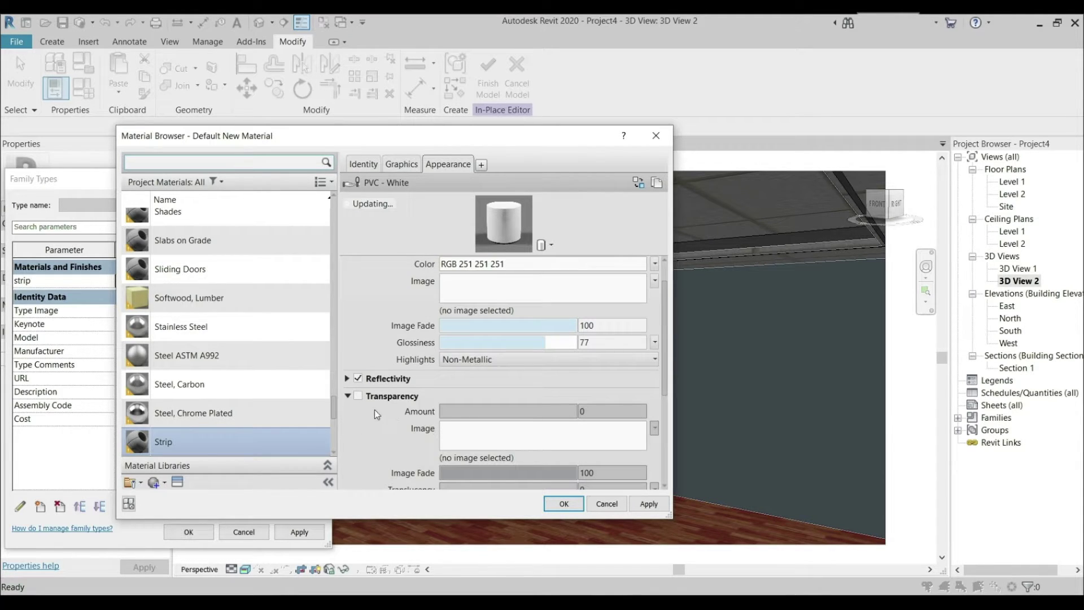
pyautogui.click(358, 396)
pyautogui.click(358, 379)
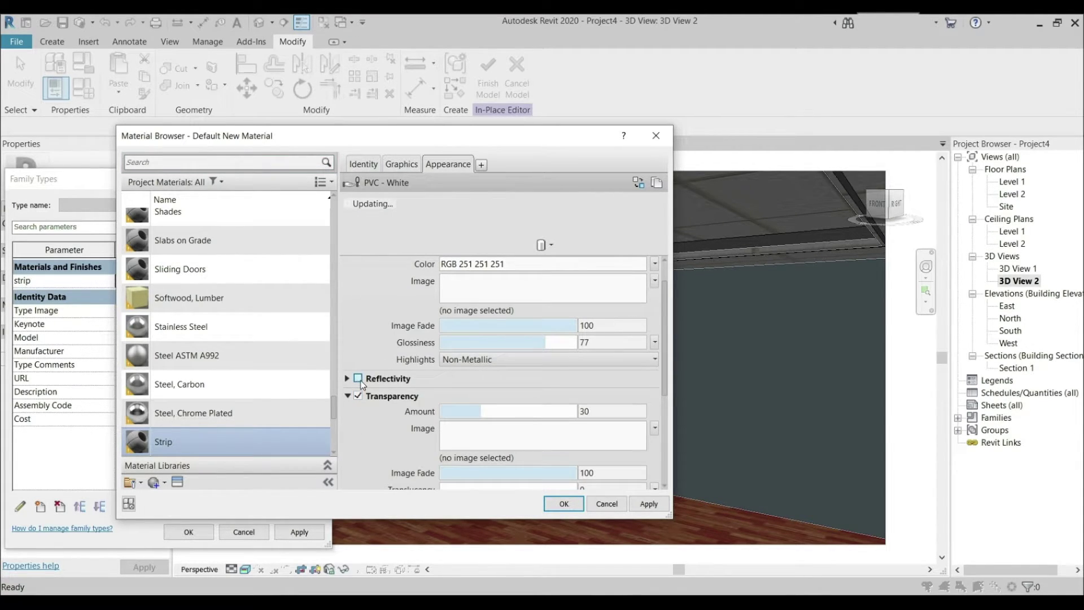
pyautogui.click(358, 378)
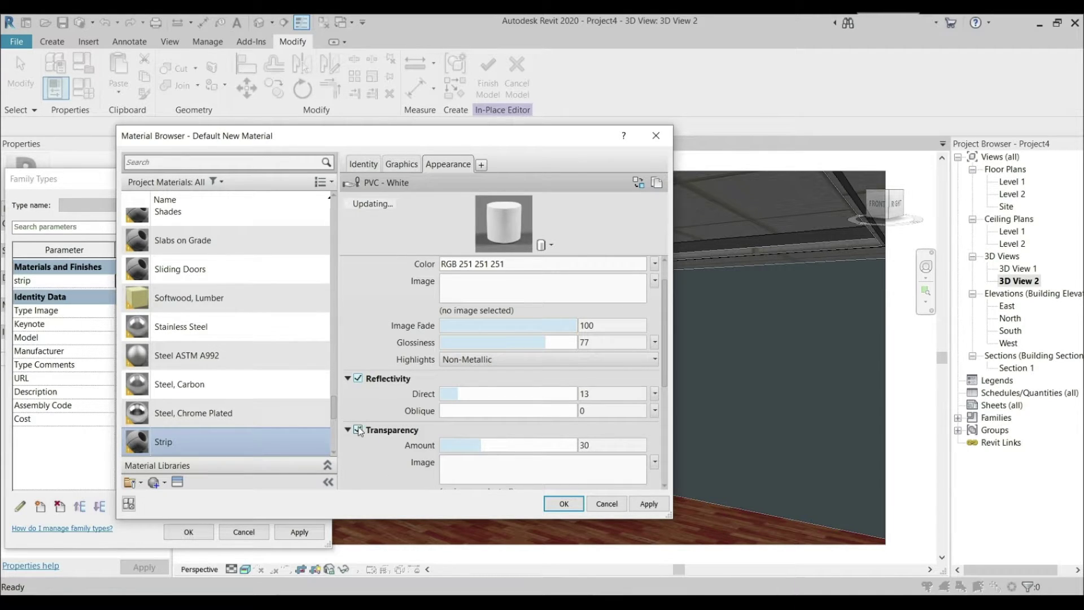
pyautogui.scroll(-3, 372, 407)
pyautogui.moveTo(481, 343); pyautogui.dragTo(566, 343)
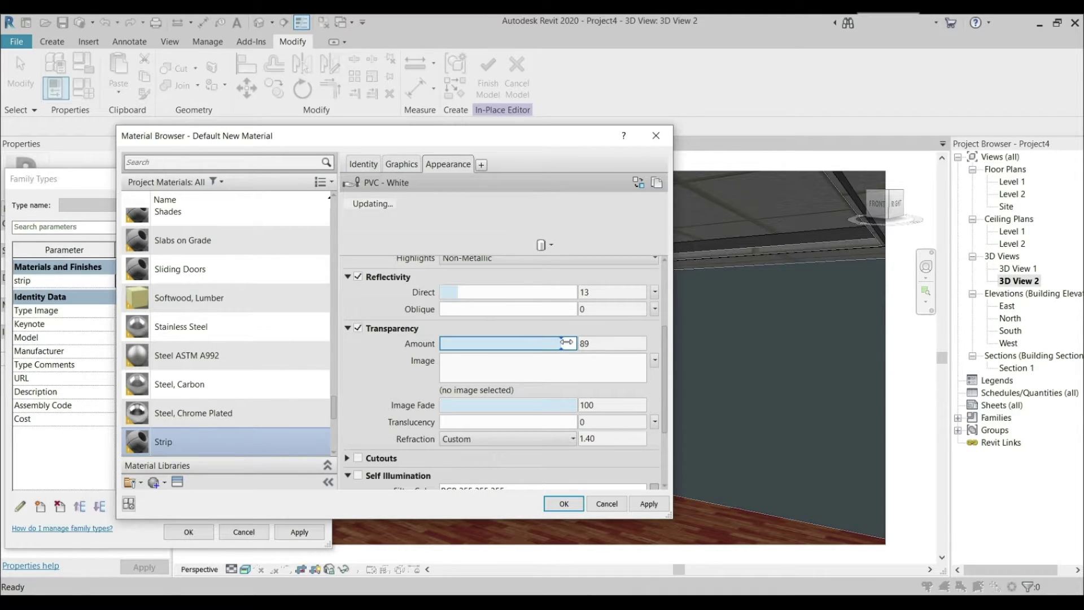
# Step: Enable self illumination for the Strip material with Dim Glow luminance and a Moonlight color temperature
pyautogui.scroll(-3, 504, 411)
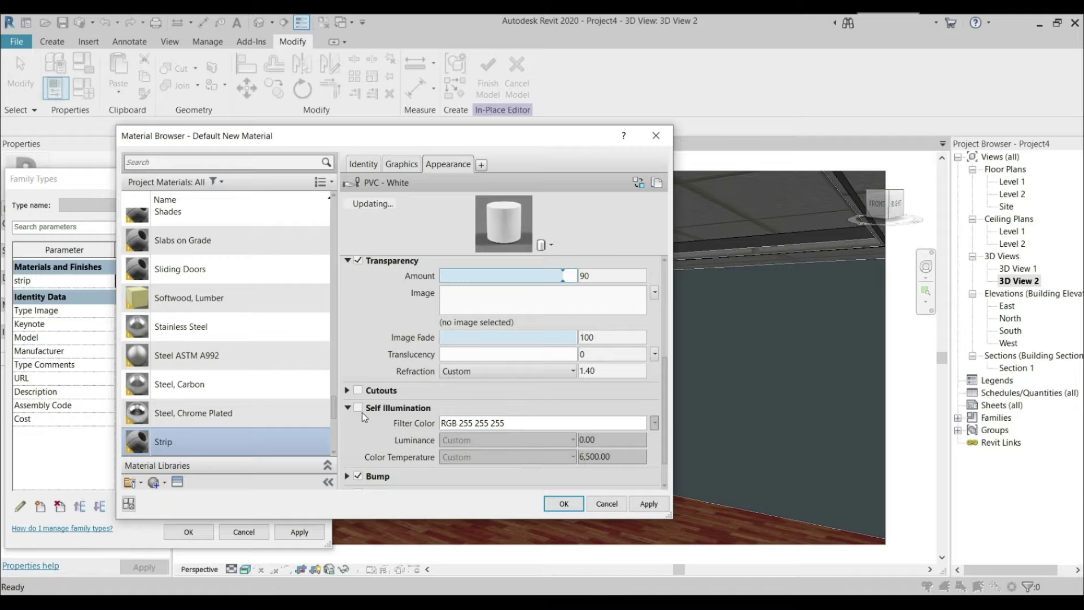
pyautogui.scroll(-2, 362, 413)
pyautogui.click(358, 370)
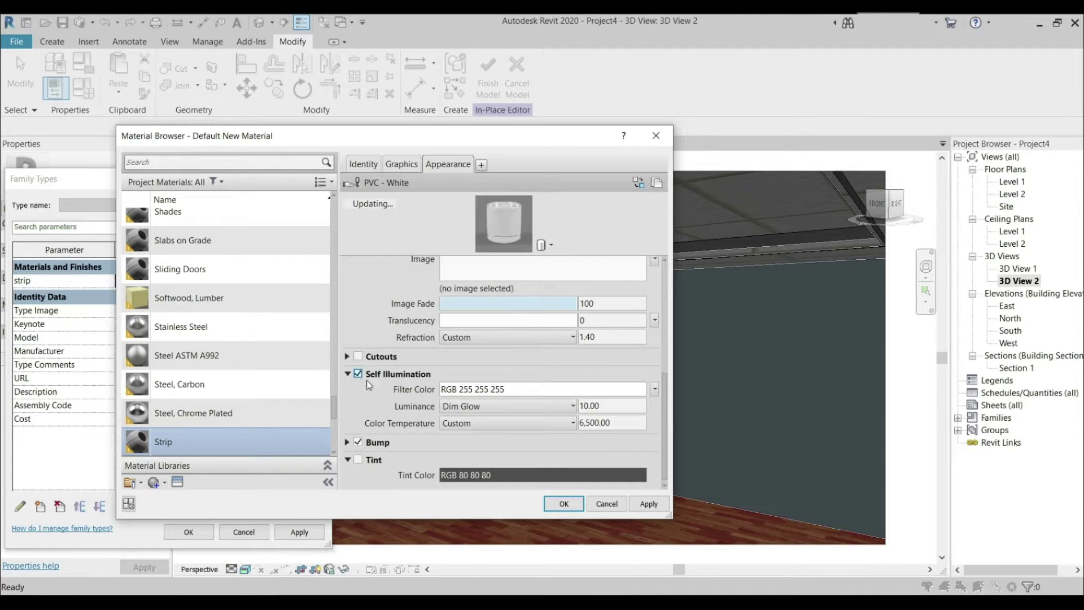
pyautogui.click(492, 404)
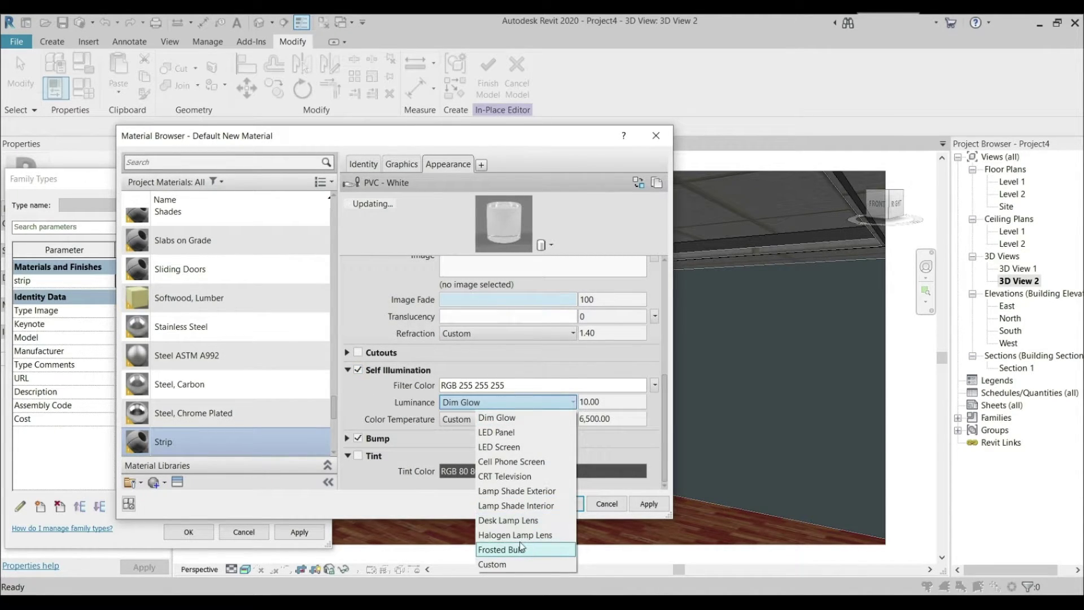
pyautogui.click(506, 402)
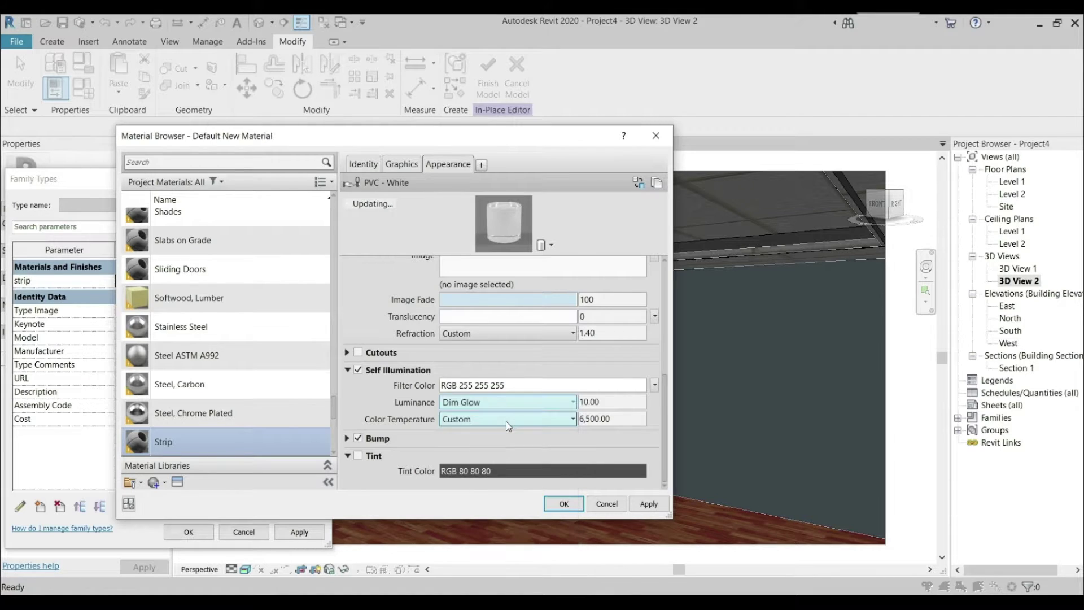
pyautogui.click(509, 419)
pyautogui.click(502, 480)
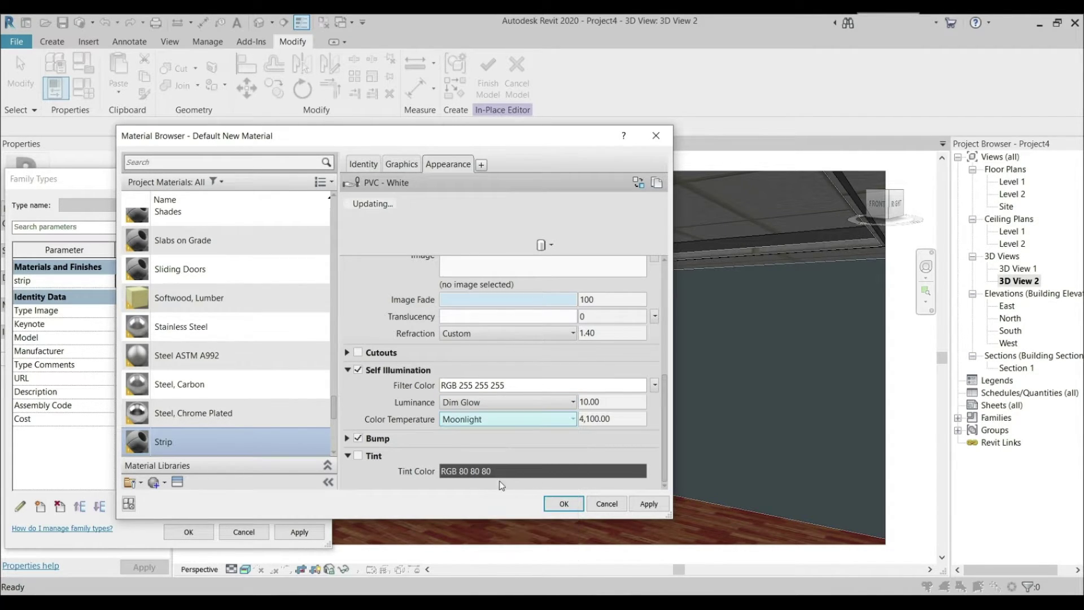
# Step: Turn off bump for the Strip material and enable a white tint, RGB 255 255 255
pyautogui.click(358, 439)
pyautogui.click(358, 456)
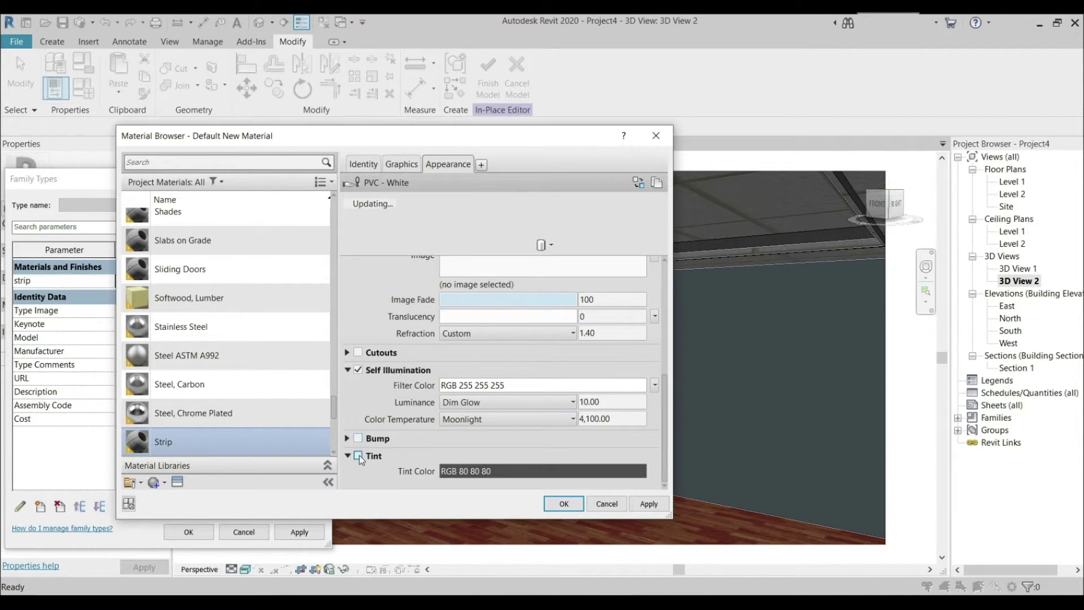
pyautogui.click(521, 473)
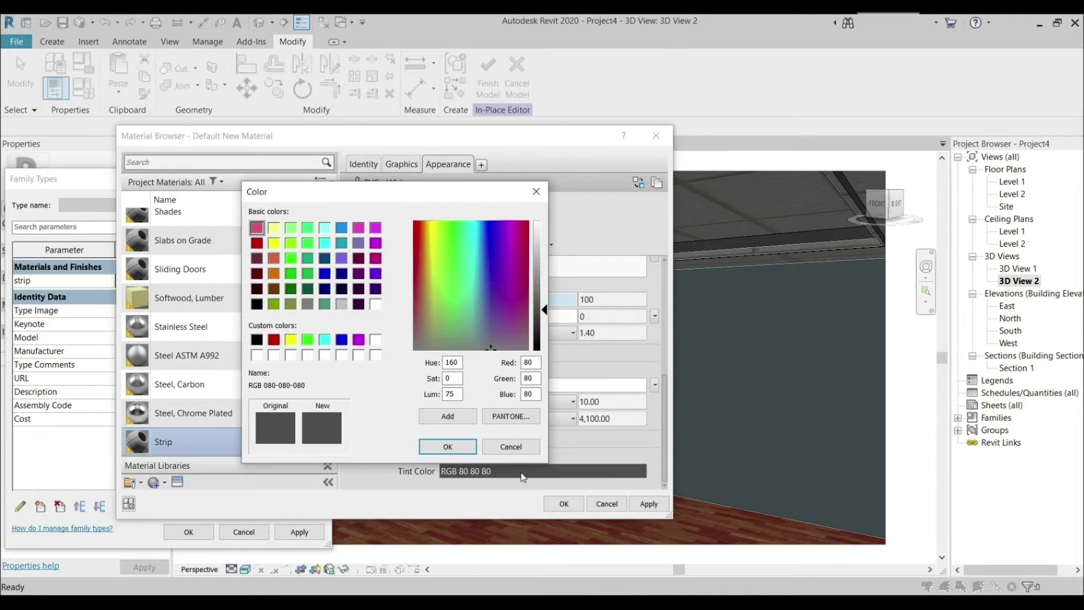
pyautogui.click(376, 306)
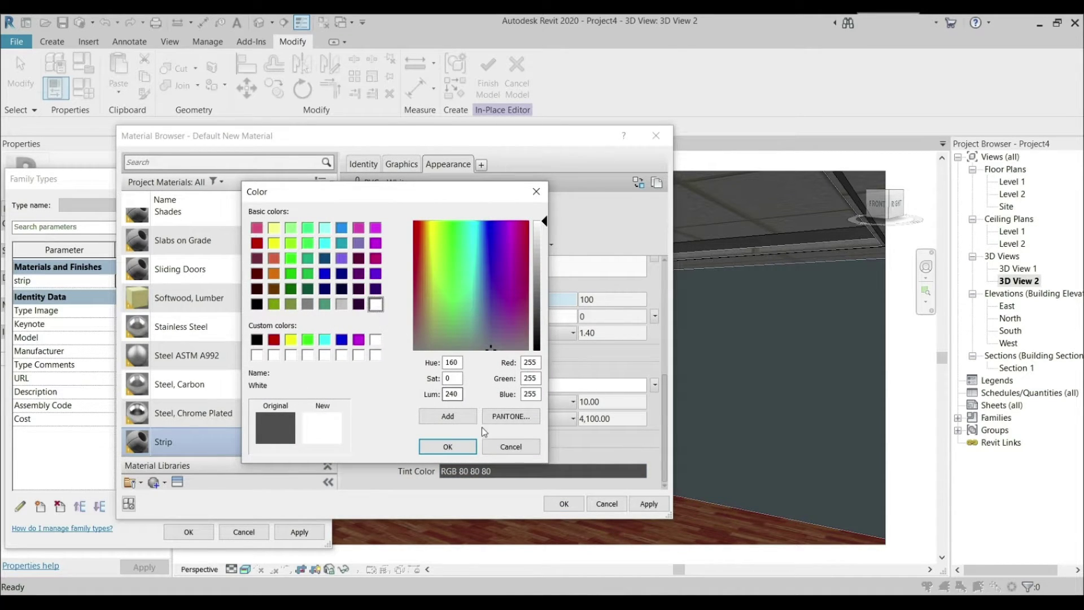
pyautogui.click(447, 447)
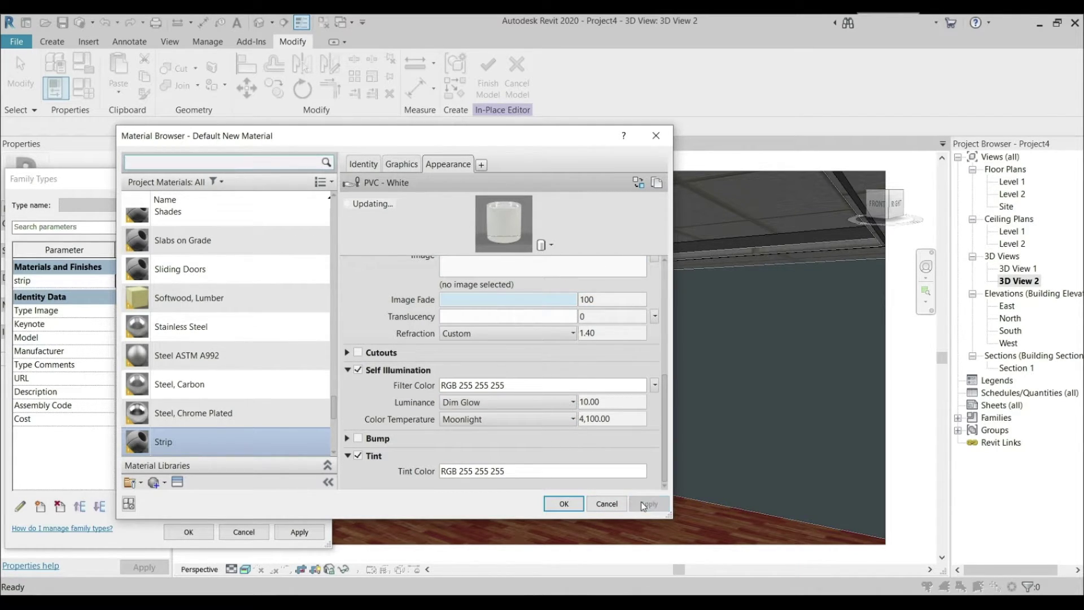
# Step: Assign the Strip material to the strip family parameter, apply the family types and finish the in-place model
pyautogui.click(562, 504)
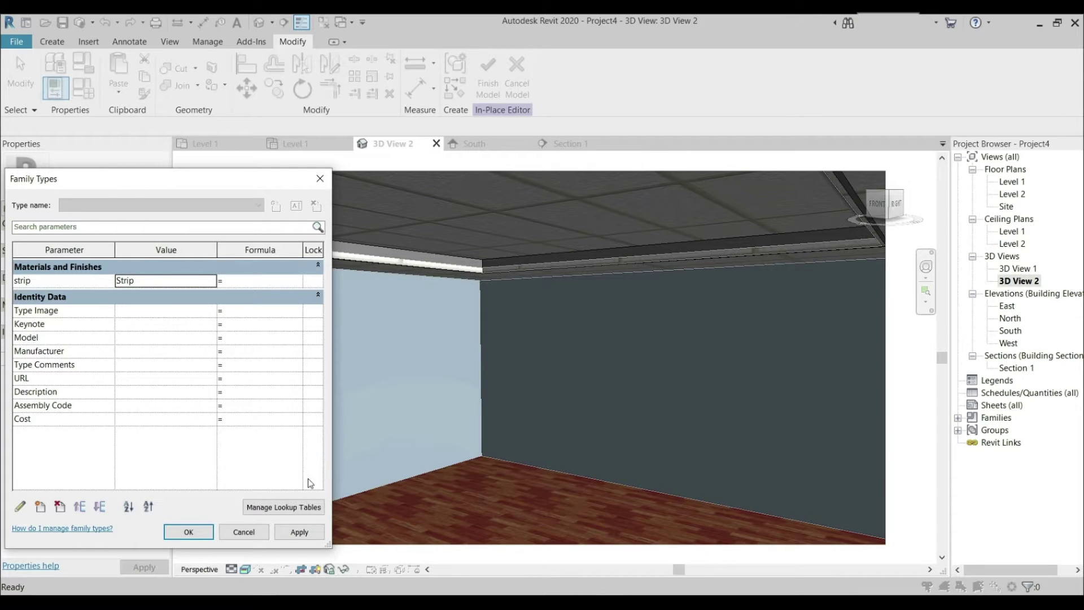
pyautogui.click(312, 535)
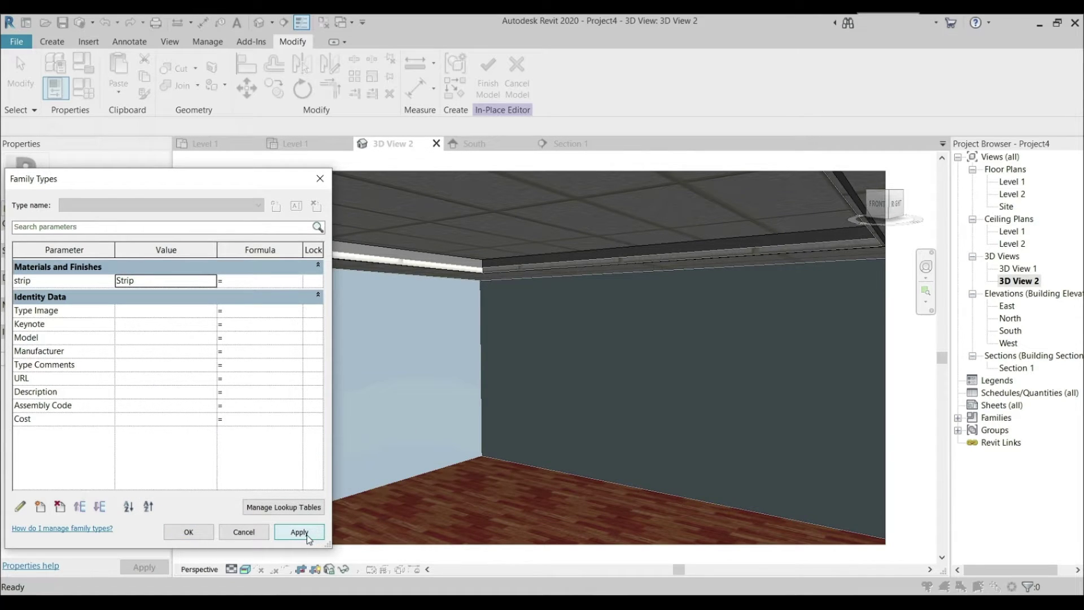
pyautogui.click(189, 532)
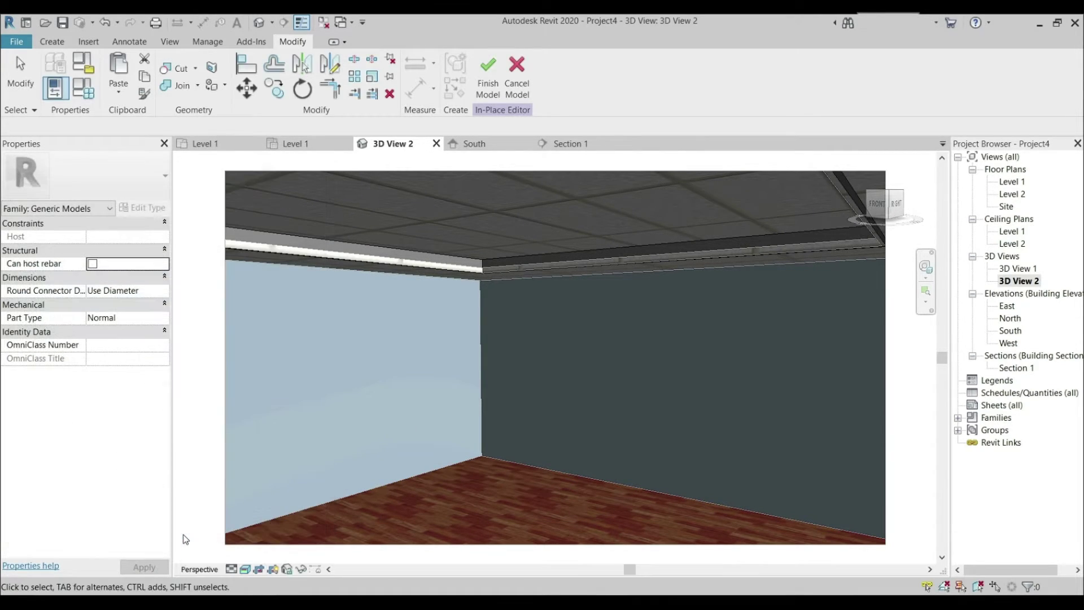
pyautogui.click(488, 72)
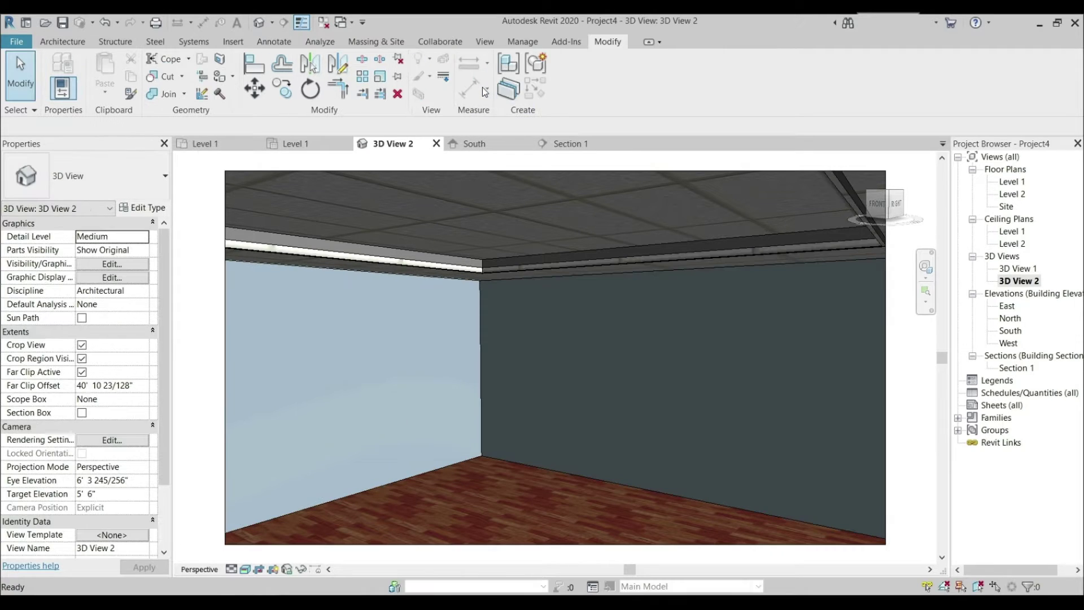
# Step: Edit the ceiling-opening frame in place again, set its extrusion's material to Strip and finish the model
pyautogui.click(483, 263)
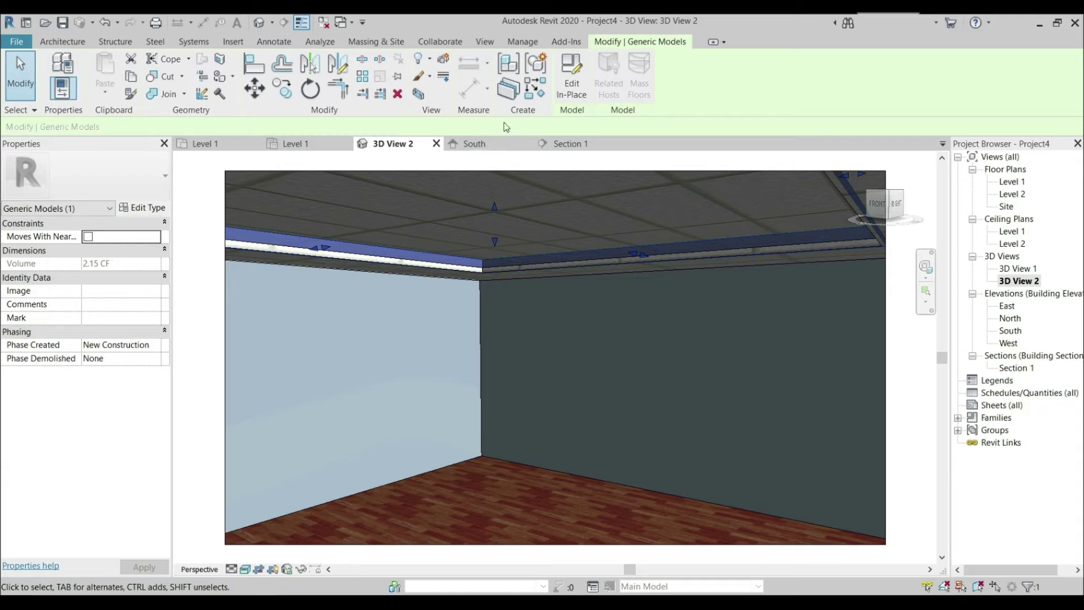
pyautogui.click(570, 74)
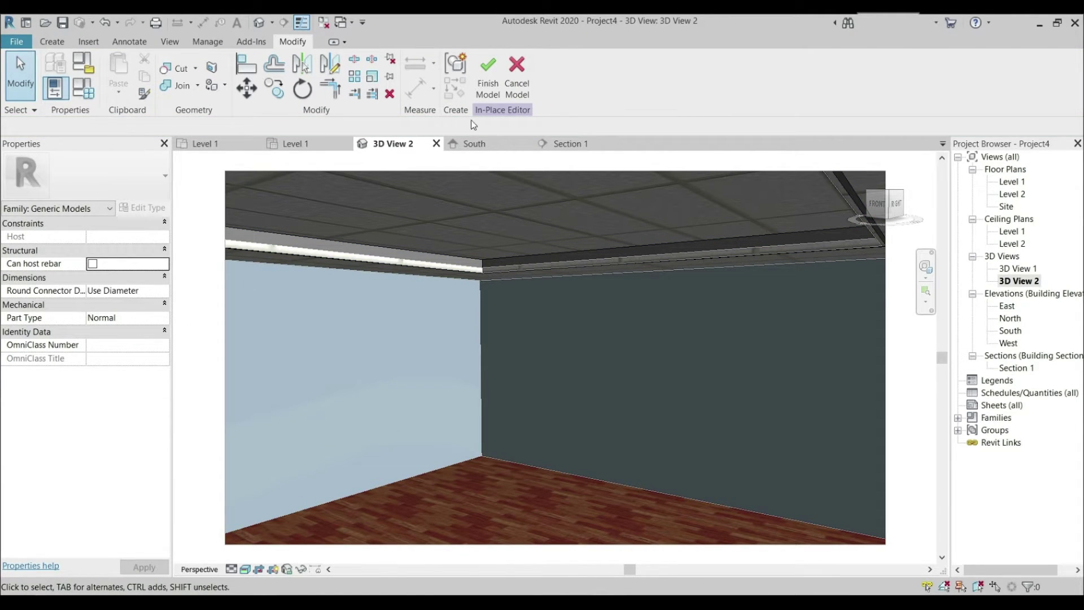
pyautogui.click(441, 264)
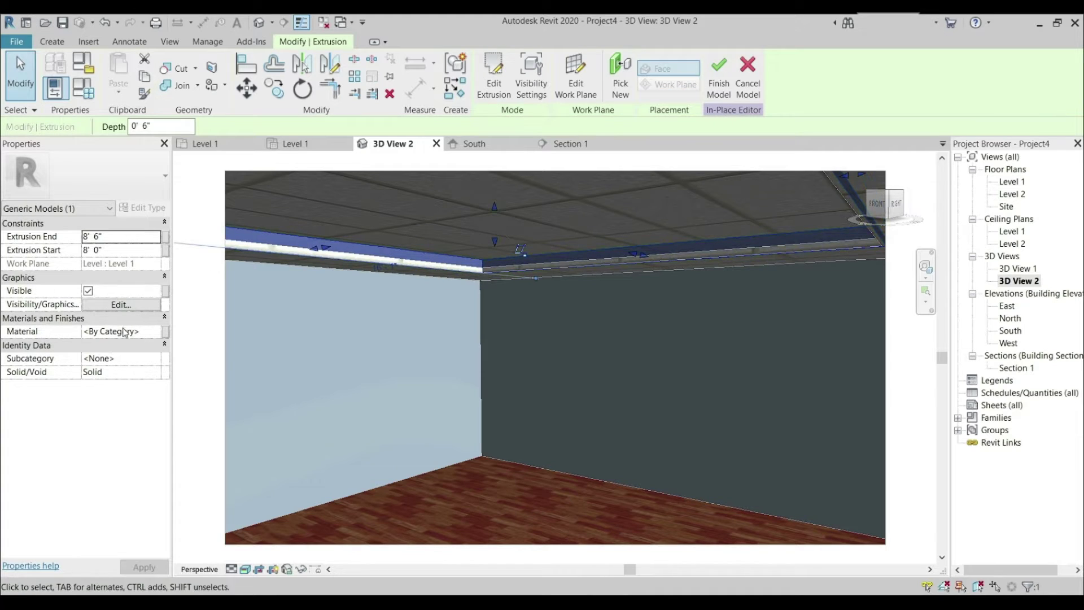
pyautogui.click(156, 332)
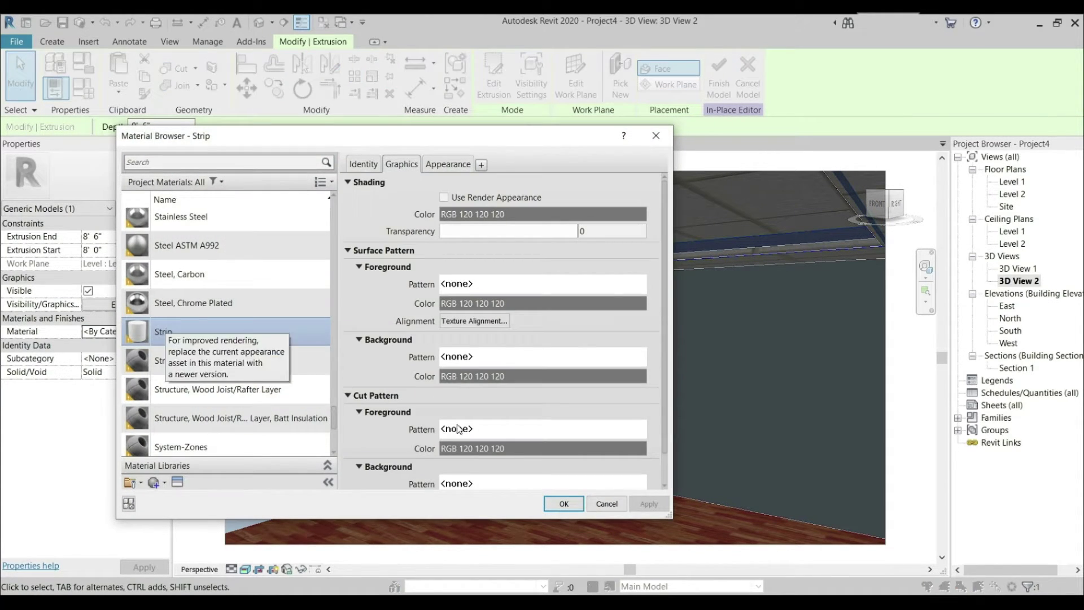
pyautogui.click(563, 503)
pyautogui.click(593, 500)
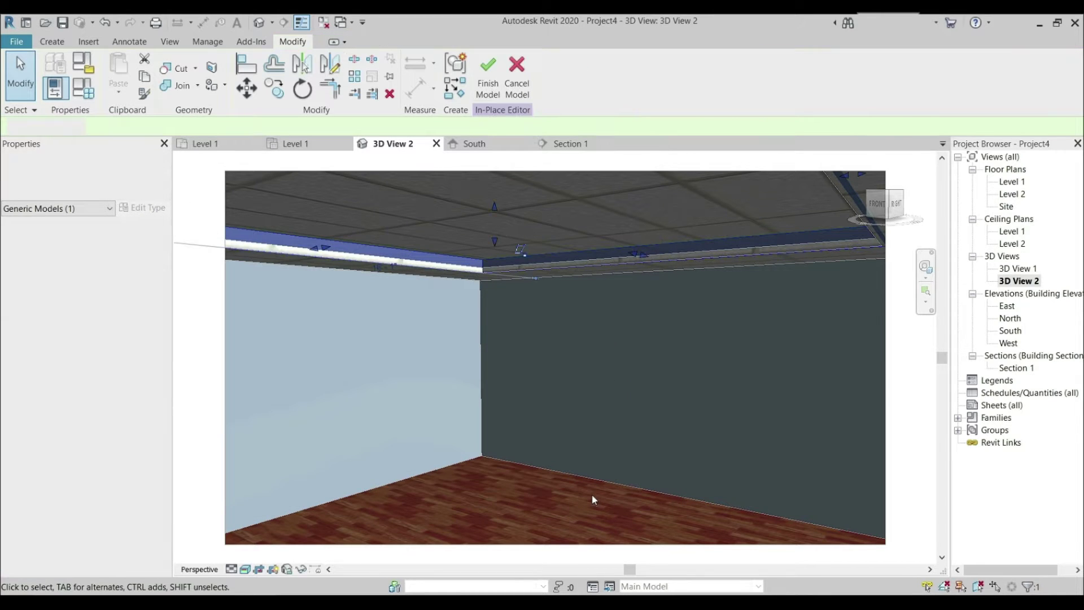
pyautogui.click(719, 76)
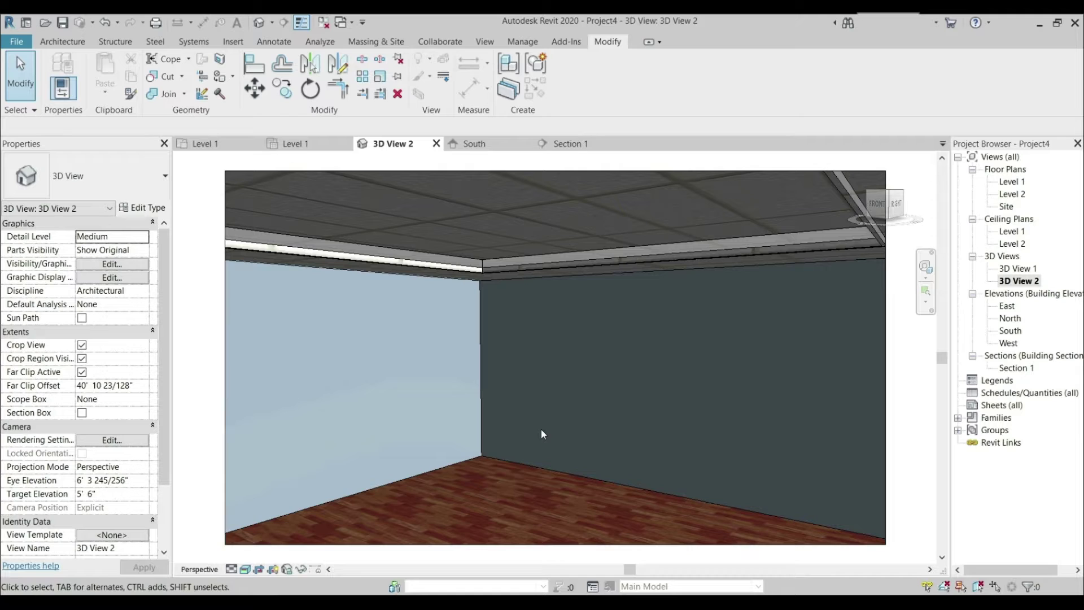
pyautogui.click(16, 43)
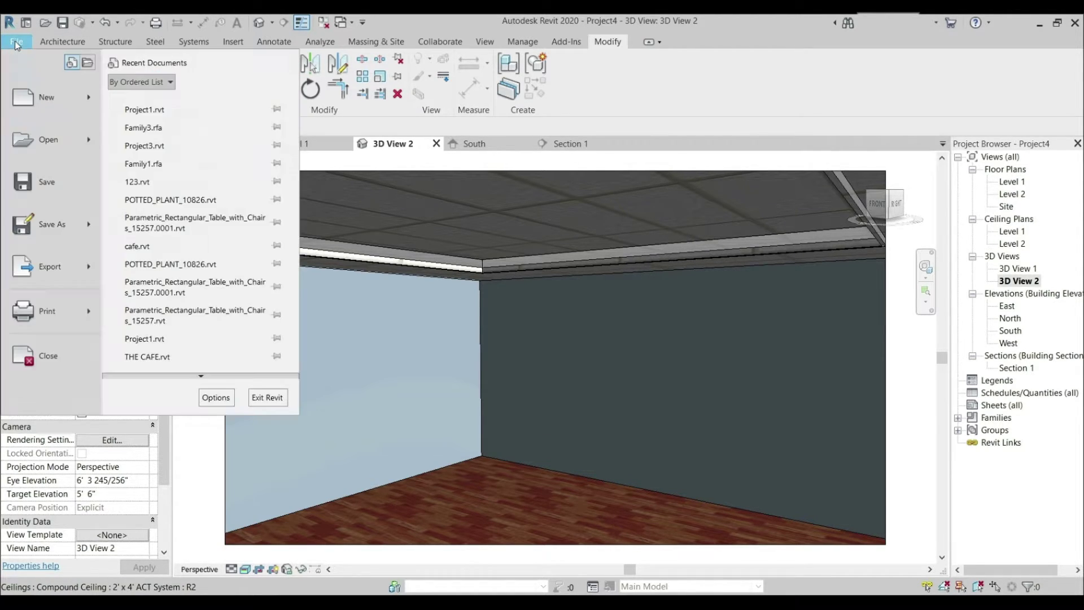
pyautogui.click(83, 100)
pyautogui.click(659, 239)
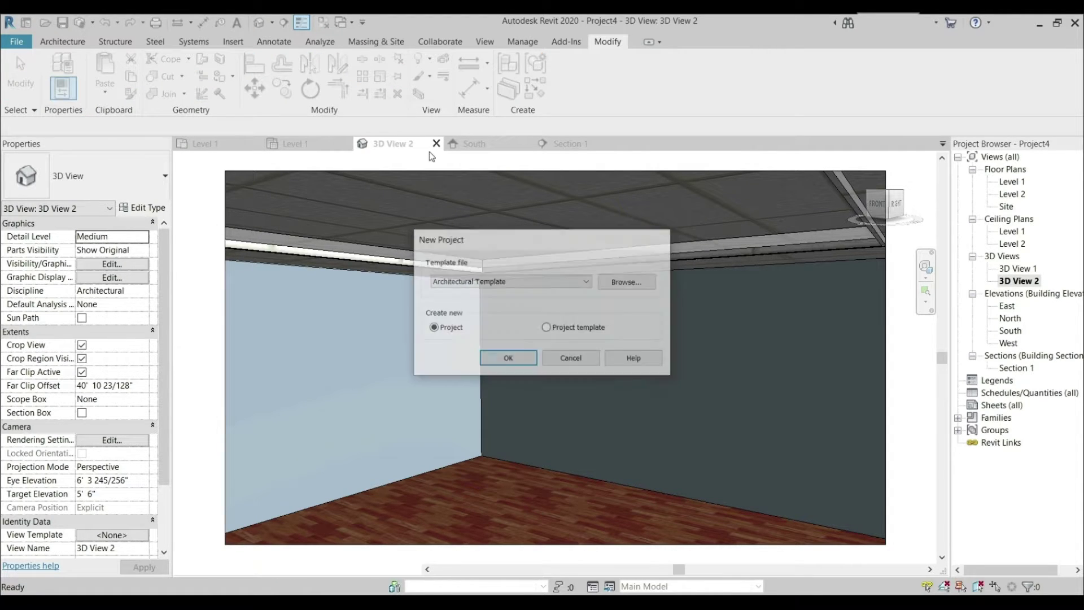
# Step: Create a new family from the Lighting Fixture template in the English_I template folder
pyautogui.click(22, 43)
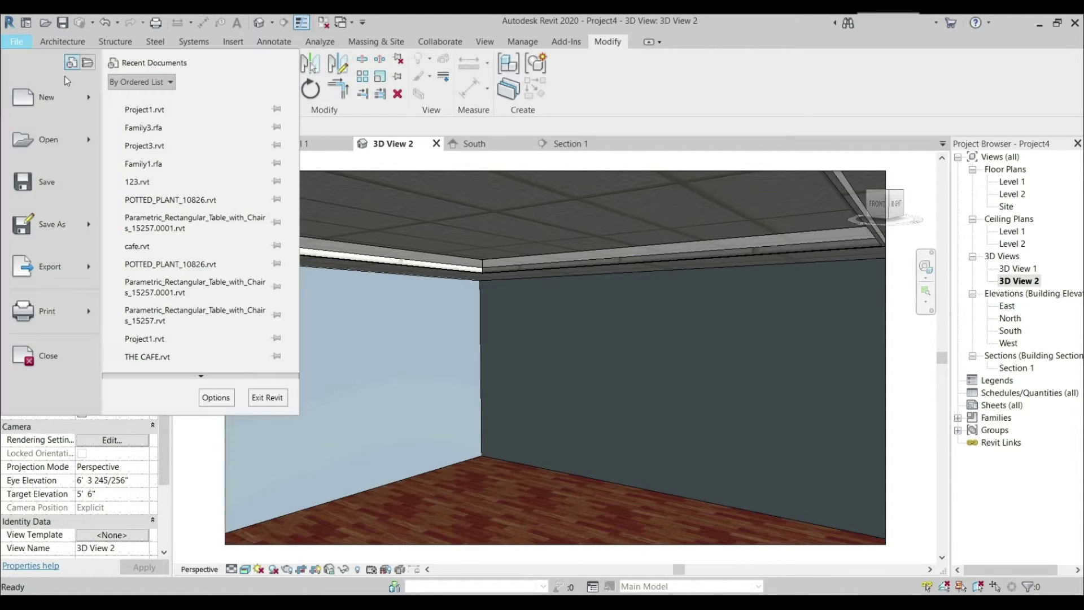
pyautogui.moveTo(93, 100)
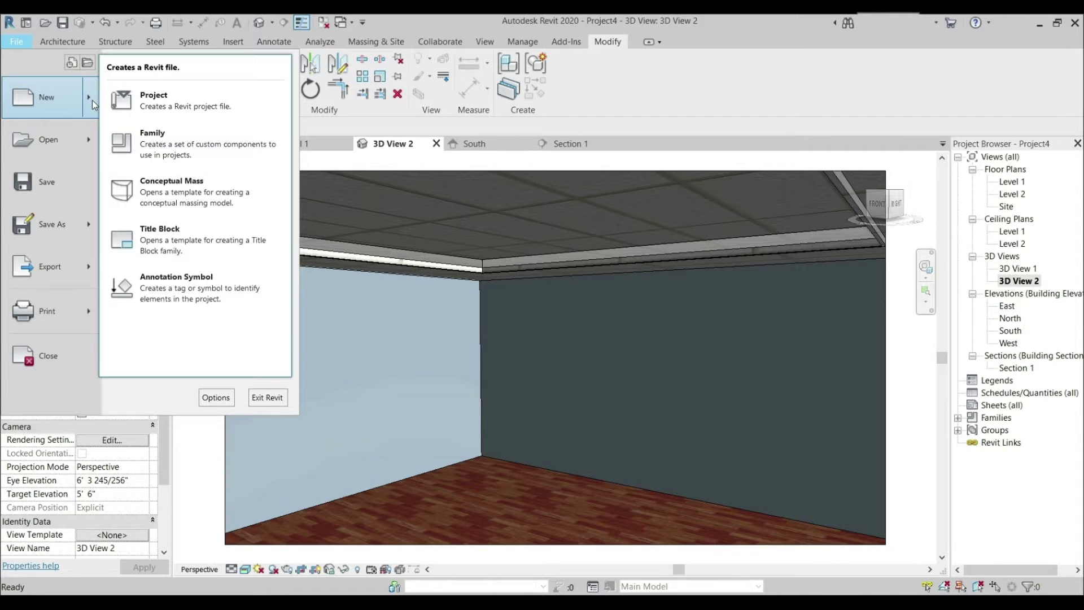
pyautogui.click(165, 150)
pyautogui.click(705, 163)
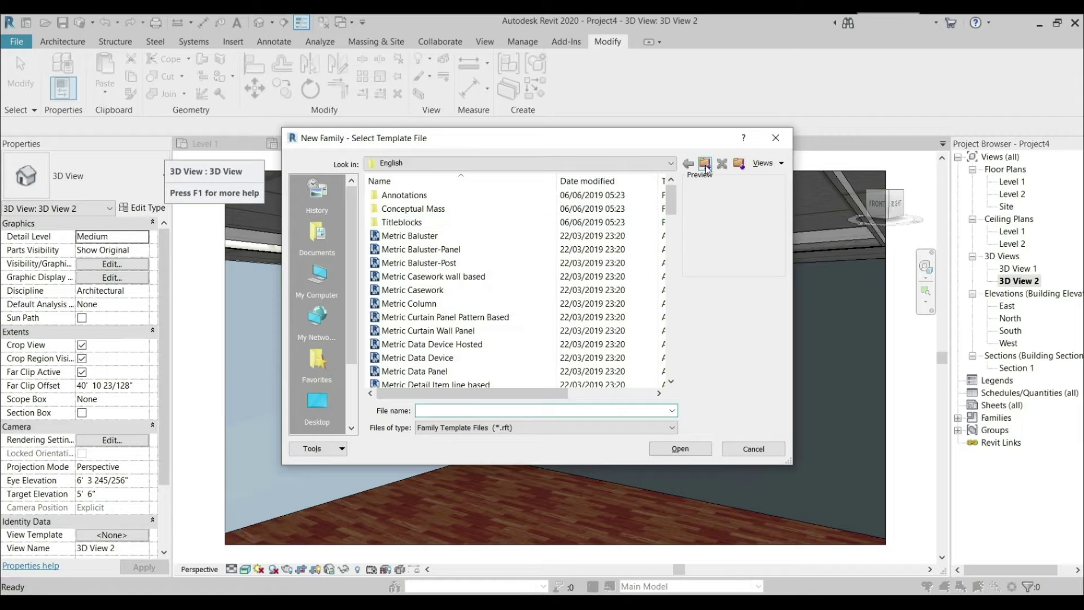
pyautogui.doubleClick(415, 235)
pyautogui.scroll(-6, 443, 291)
pyautogui.scroll(-8, 444, 291)
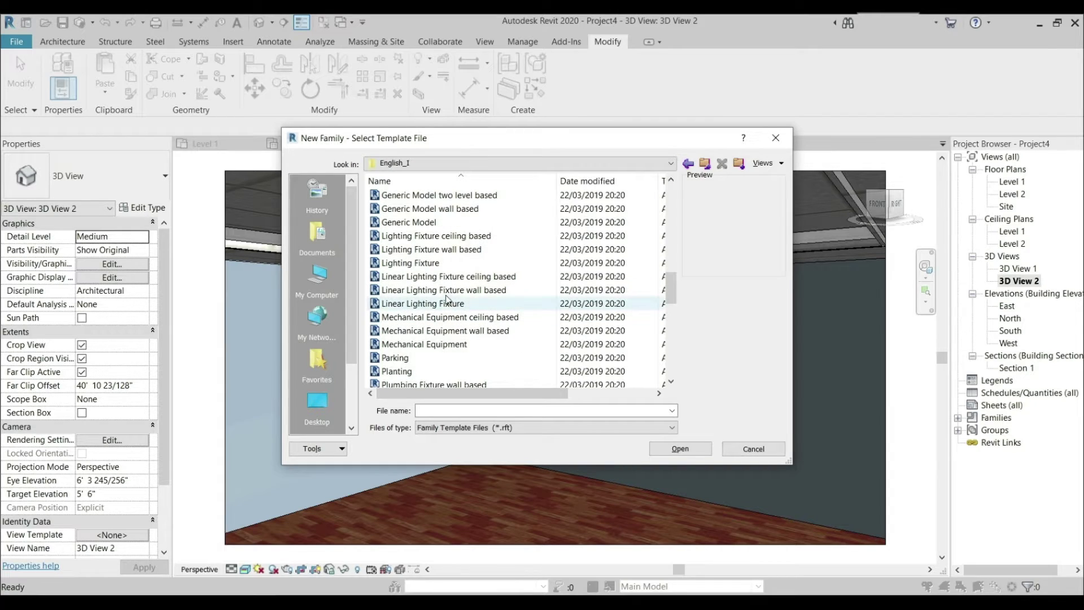
pyautogui.click(445, 263)
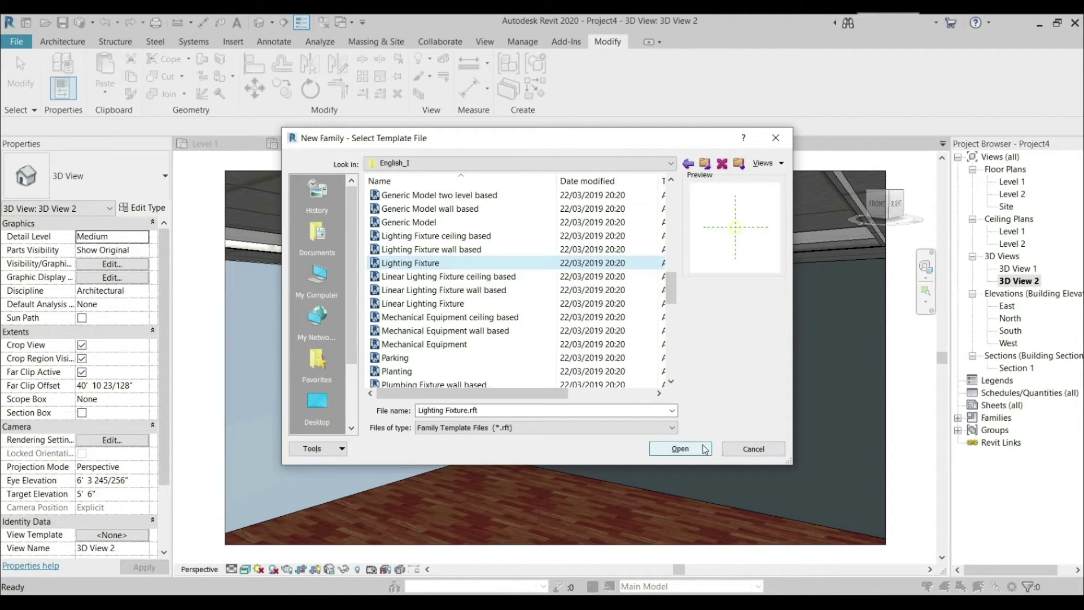
pyautogui.click(681, 450)
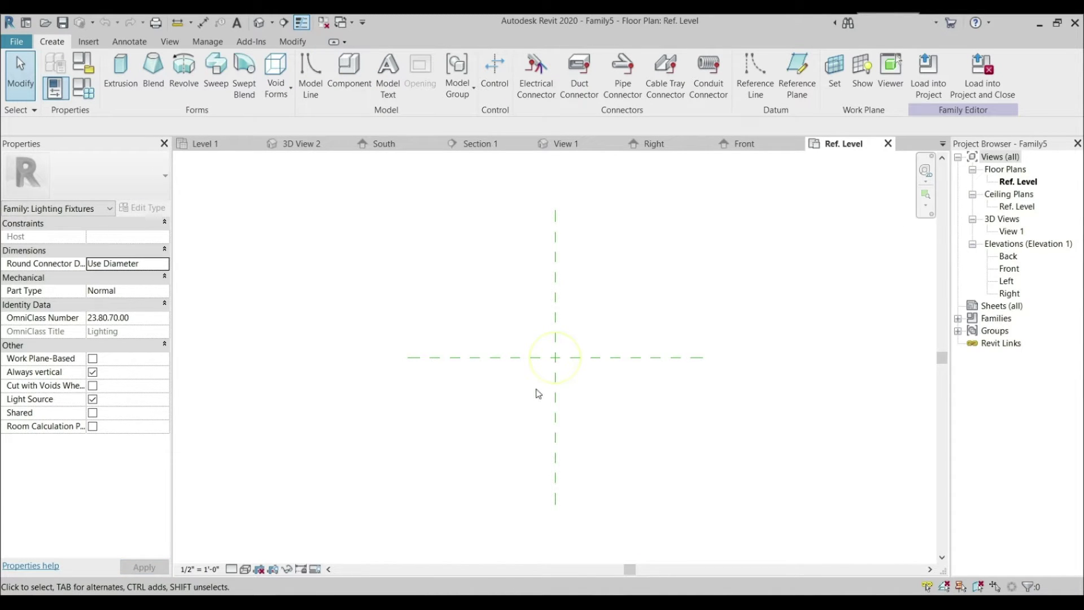
# Step: In the Front elevation, set the Light Source Elevation reference plane 8' 4" above Ref. Level
pyautogui.doubleClick(1010, 269)
pyautogui.click(585, 317)
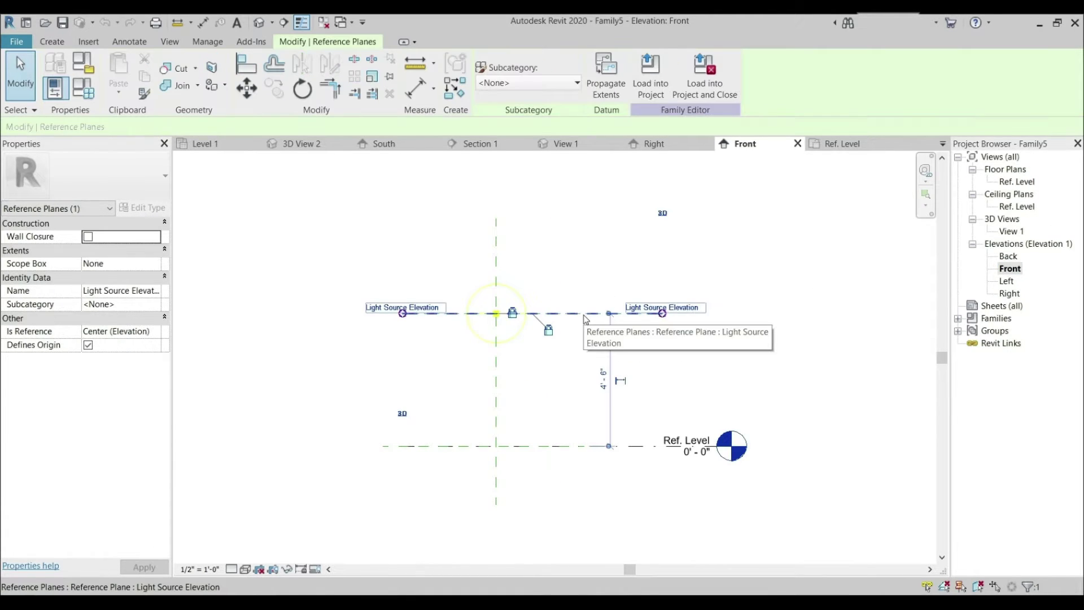
pyautogui.click(605, 380)
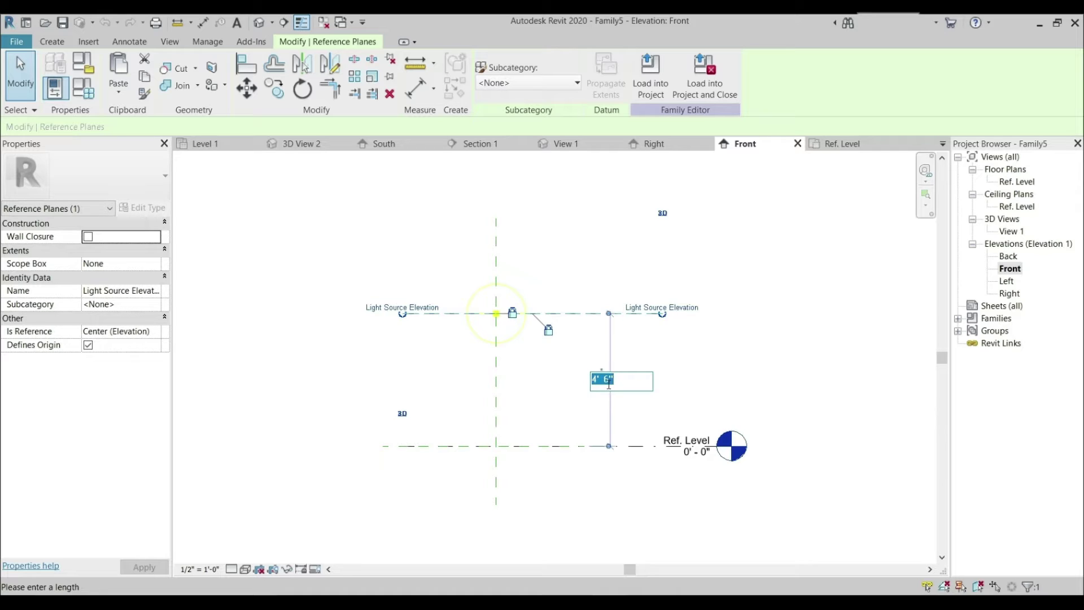
pyautogui.write("8' - 4")
pyautogui.press('Return')
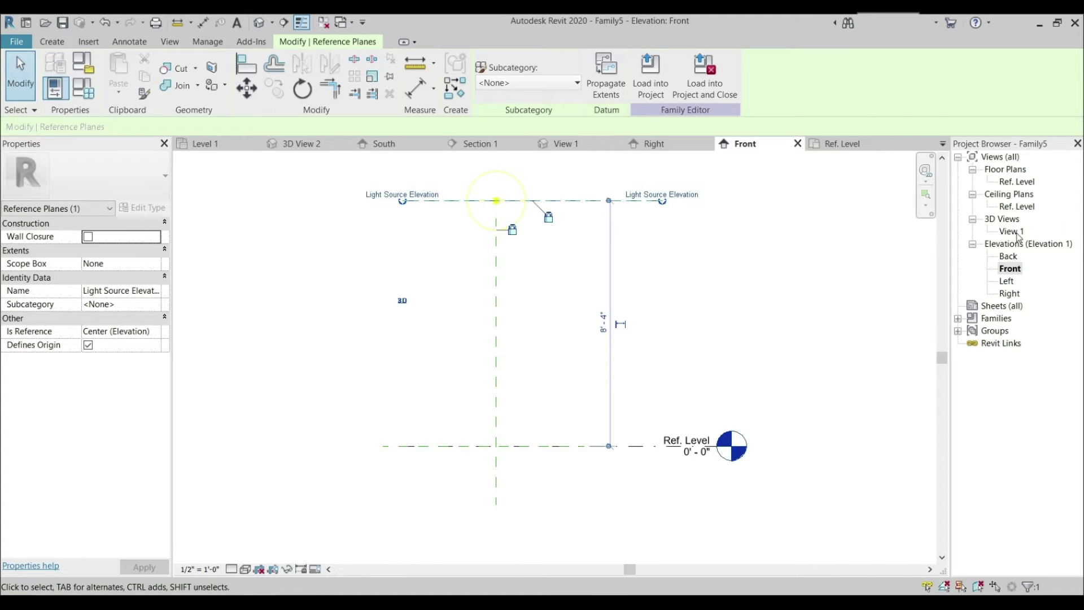
# Step: Open the family's Ref. Level ceiling plan and clear the reference plane selection
pyautogui.doubleClick(1018, 206)
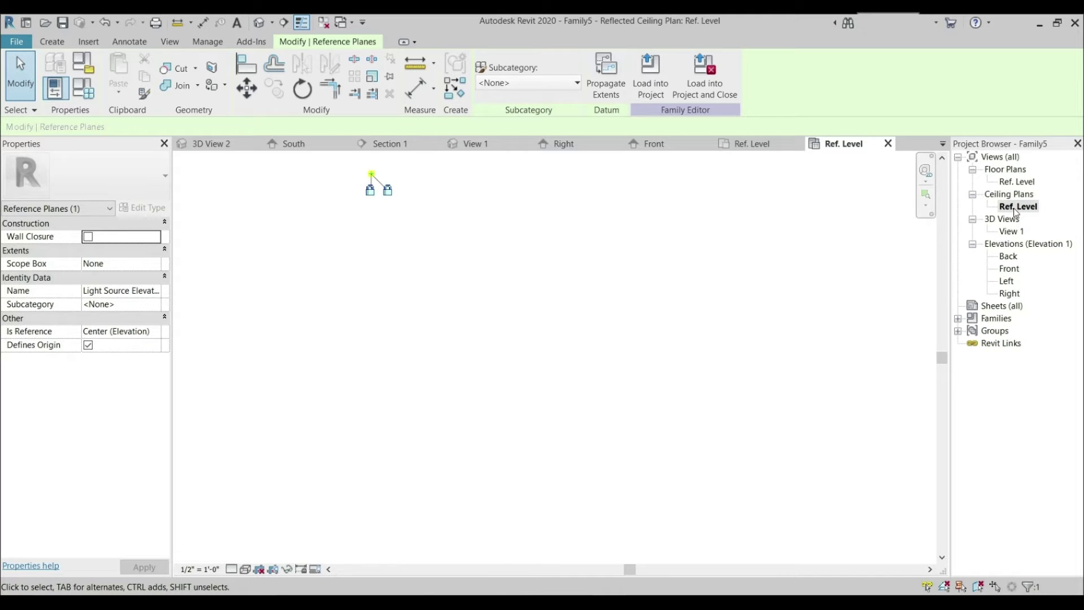
pyautogui.click(1017, 208)
pyautogui.scroll(5, 349, 177)
pyautogui.scroll(3, 351, 179)
pyautogui.click(467, 163)
pyautogui.moveTo(545, 321); pyautogui.dragTo(527, 392, button='middle')
pyautogui.scroll(2, 531, 378)
pyautogui.scroll(1, 537, 372)
pyautogui.click(734, 330)
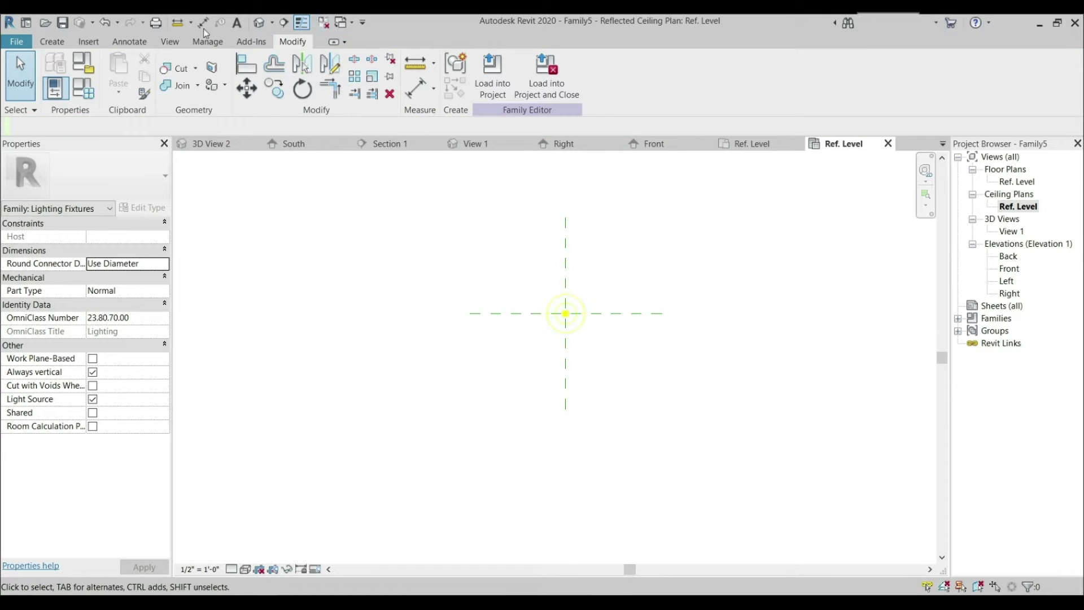
# Step: Extrude a circle of about 2" radius, centered on the light source, using the Light Source Elevation reference plane as work plane
pyautogui.click(56, 42)
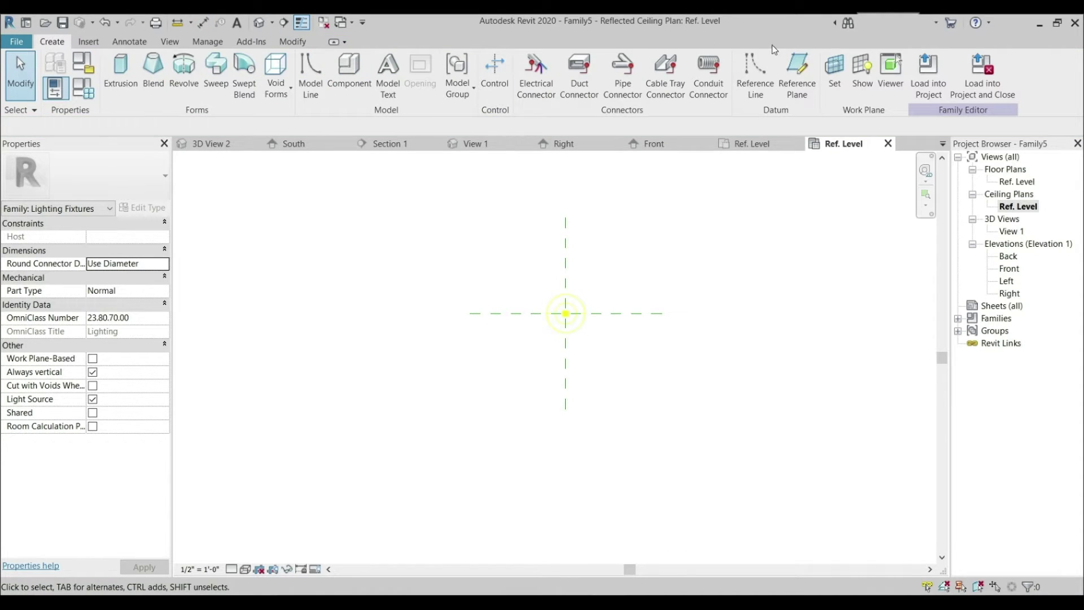
pyautogui.click(121, 70)
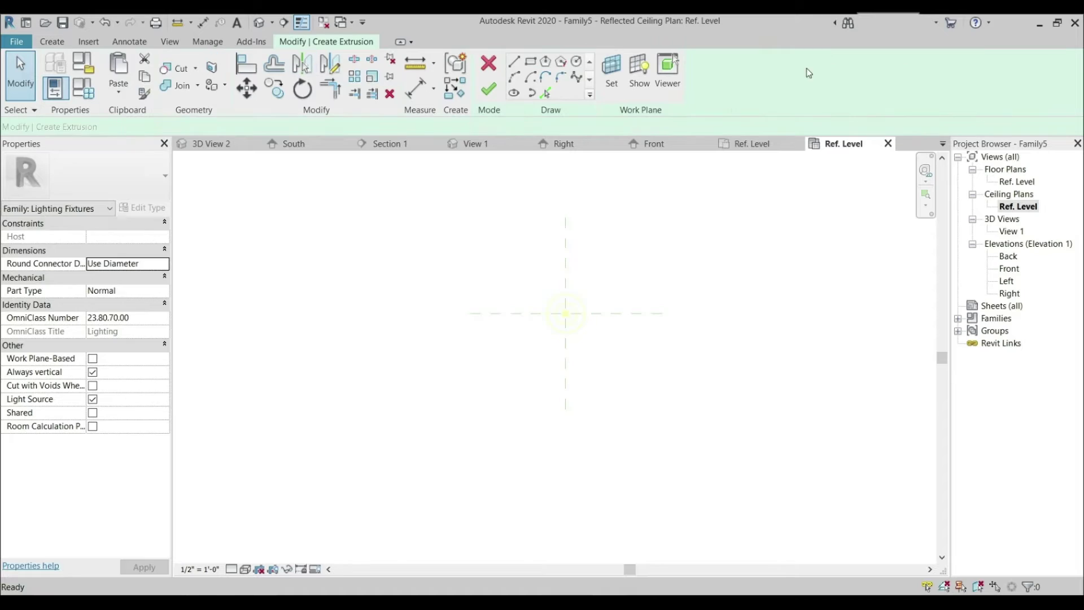
pyautogui.click(612, 71)
pyautogui.click(614, 310)
pyautogui.click(618, 349)
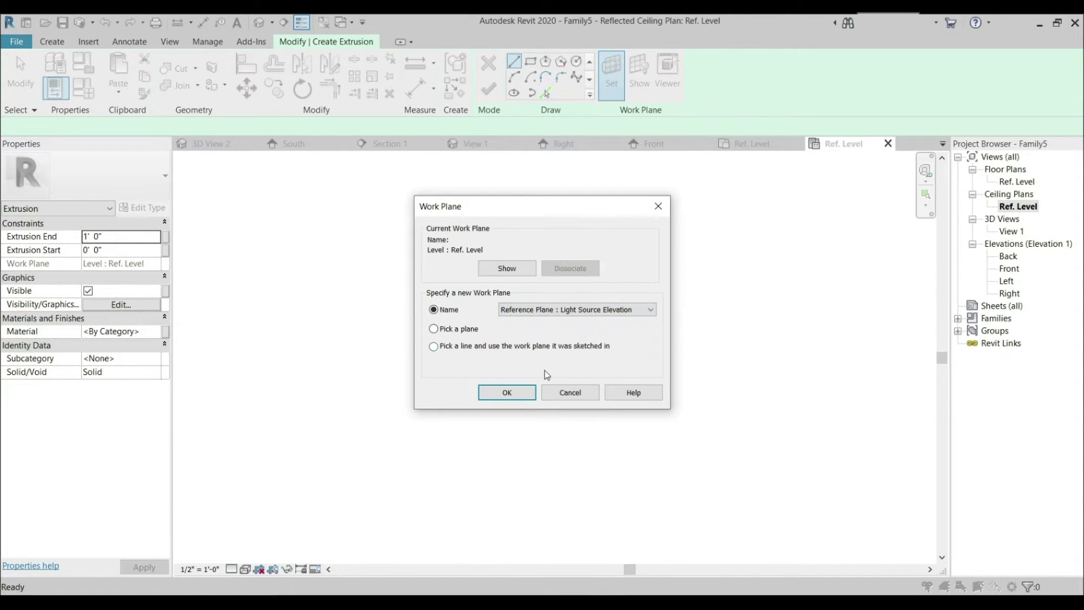
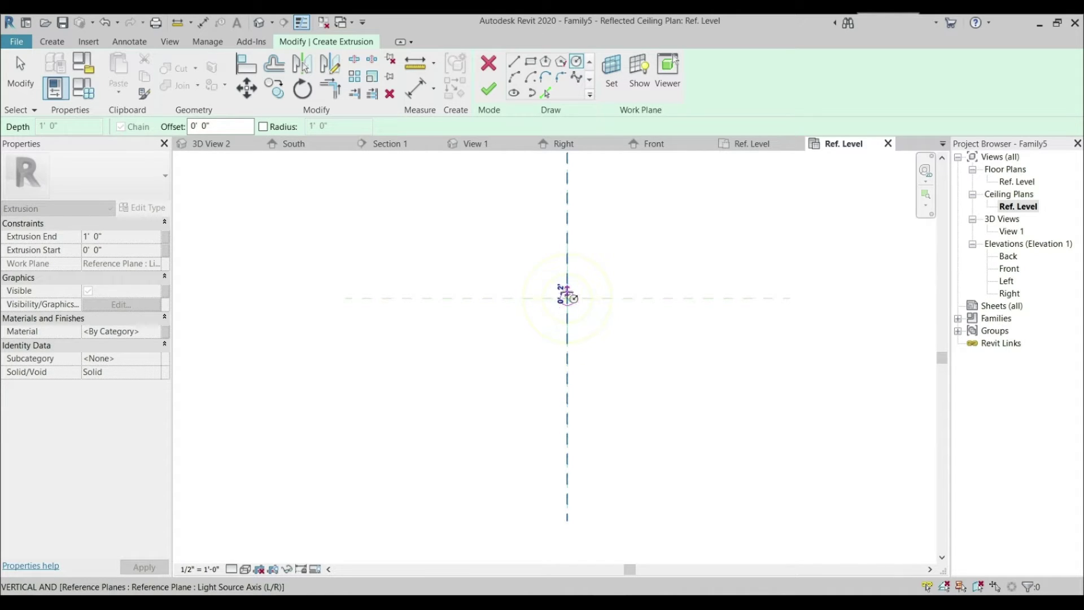
pyautogui.click(566, 292)
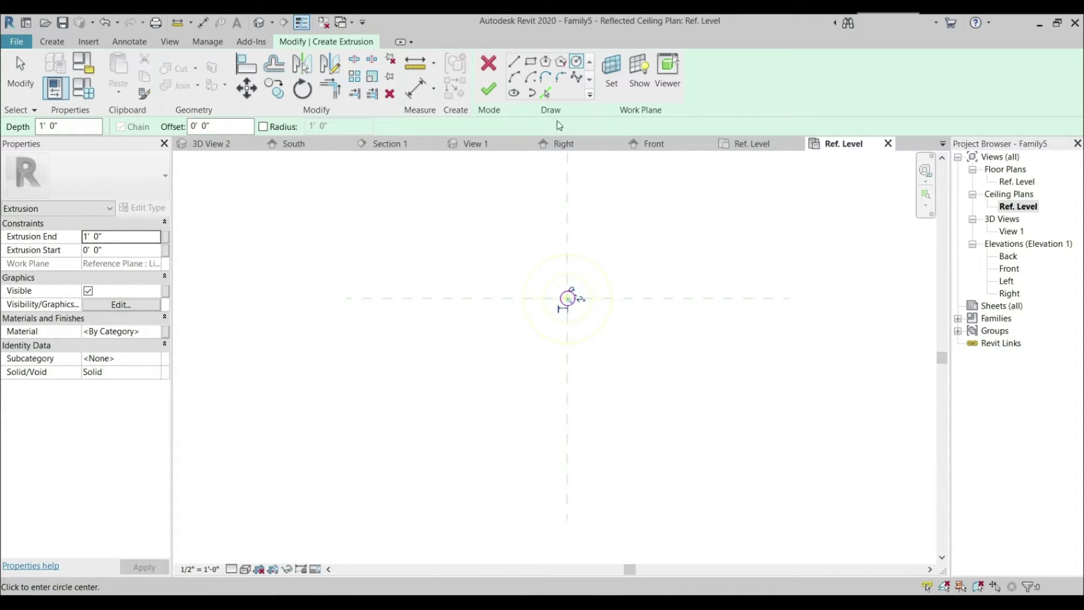
pyautogui.click(490, 97)
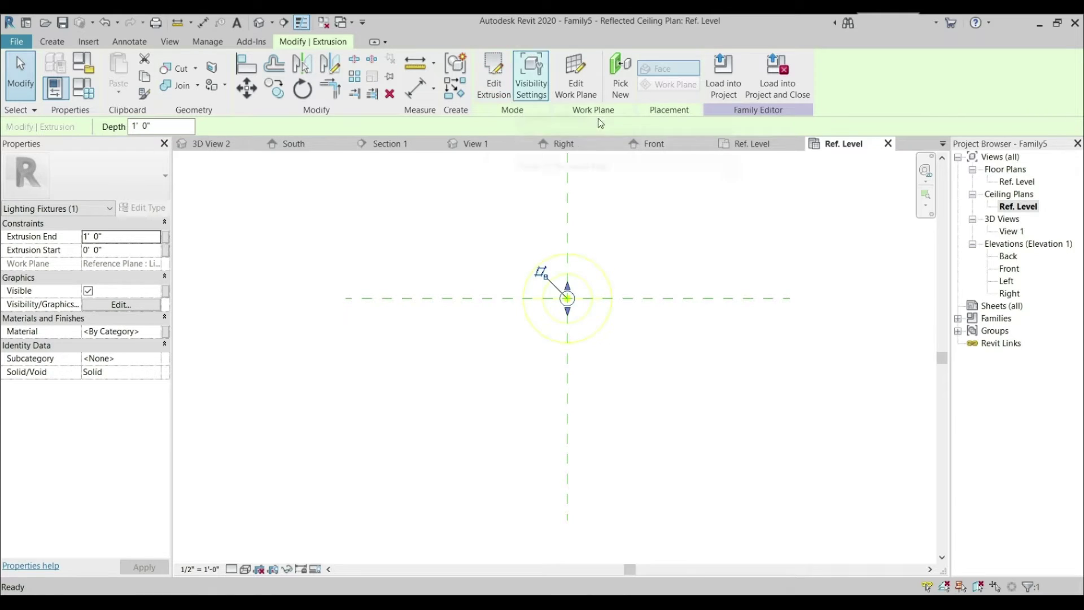
# Step: In the Front elevation, shorten the circular extrusion to a depth of about 1 1/2"
pyautogui.doubleClick(1011, 269)
pyautogui.moveTo(670, 317); pyautogui.dragTo(585, 336, button='middle')
pyautogui.scroll(5, 525, 305)
pyautogui.moveTo(528, 310); pyautogui.dragTo(526, 438)
pyautogui.scroll(-2, 700, 278)
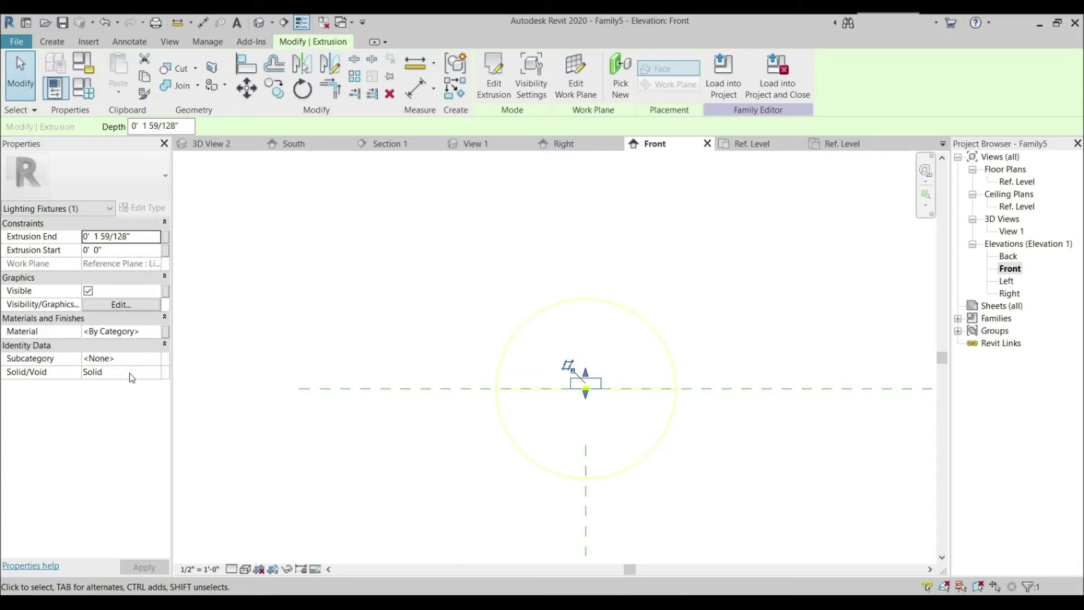
pyautogui.click(404, 253)
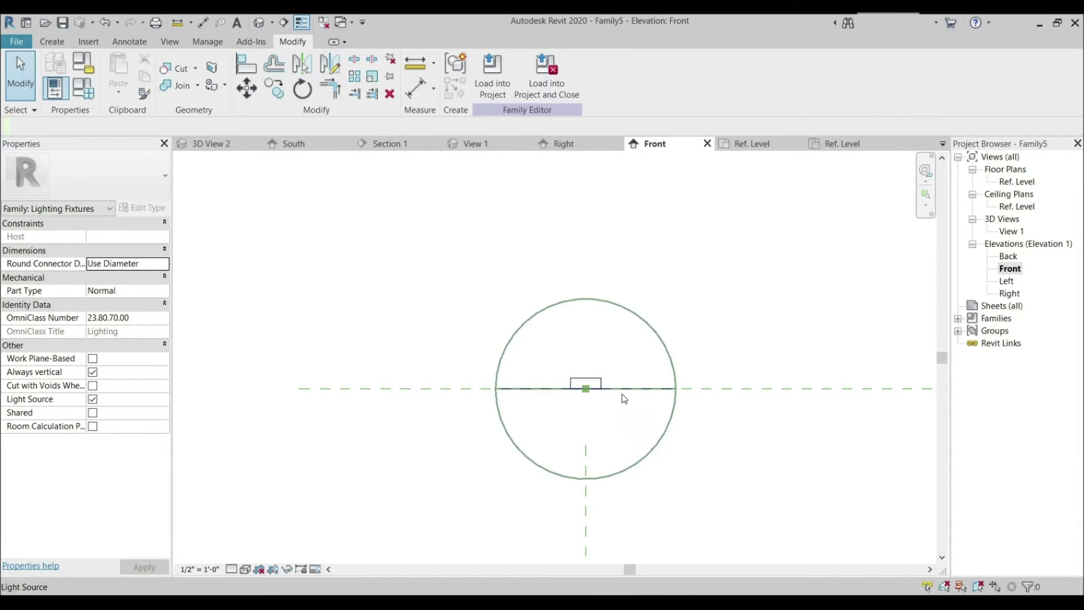
# Step: Open the light source's definition and accept the point shape with spherical light distribution
pyautogui.click(594, 377)
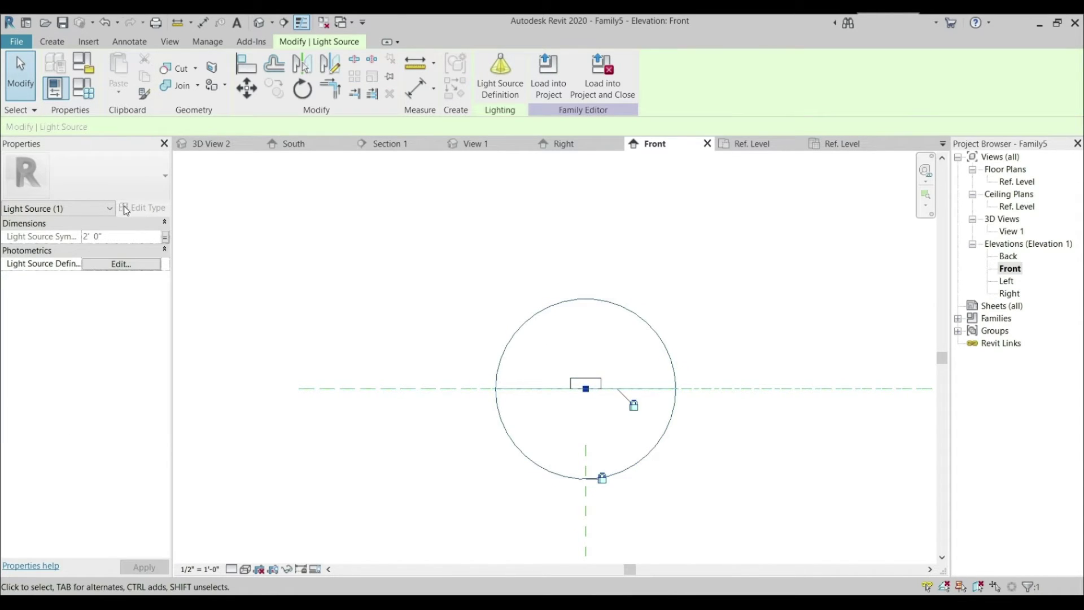
pyautogui.click(121, 264)
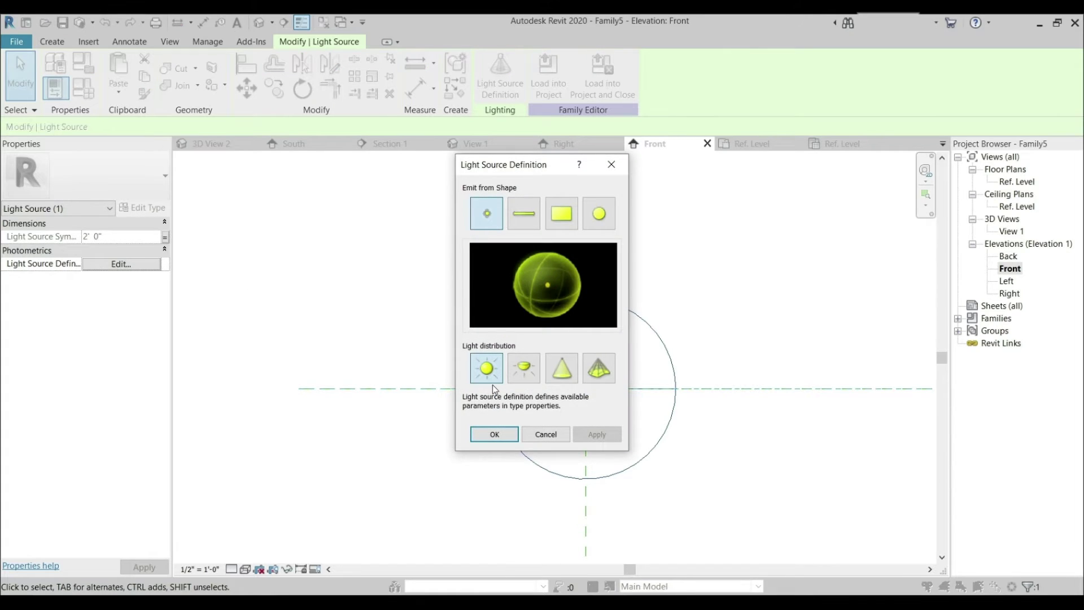
pyautogui.click(490, 434)
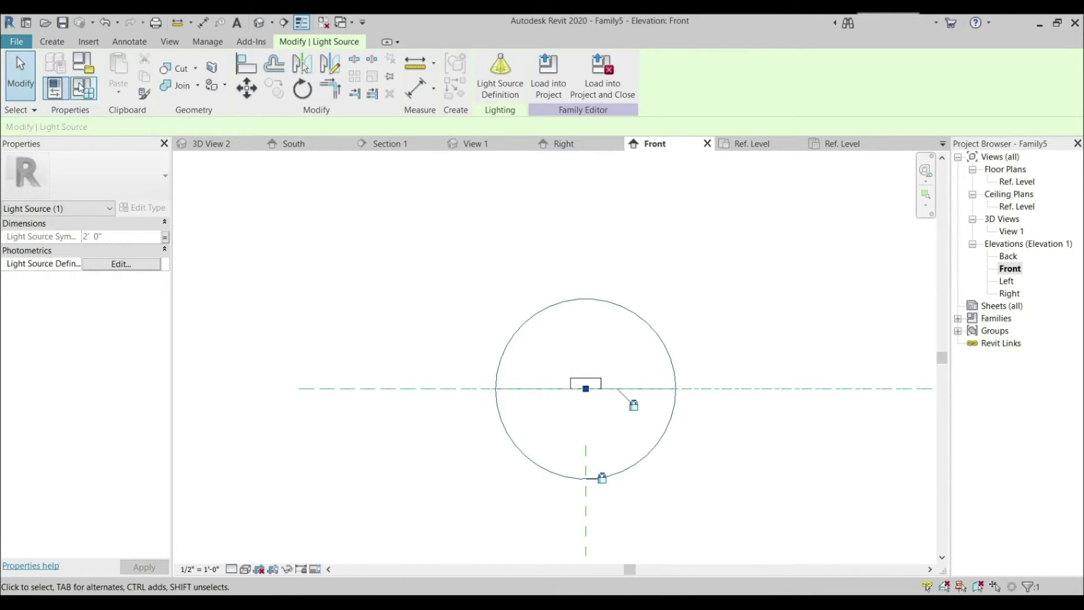
# Step: Open the family types and examine the Initial Intensity settings of the light source
pyautogui.click(96, 85)
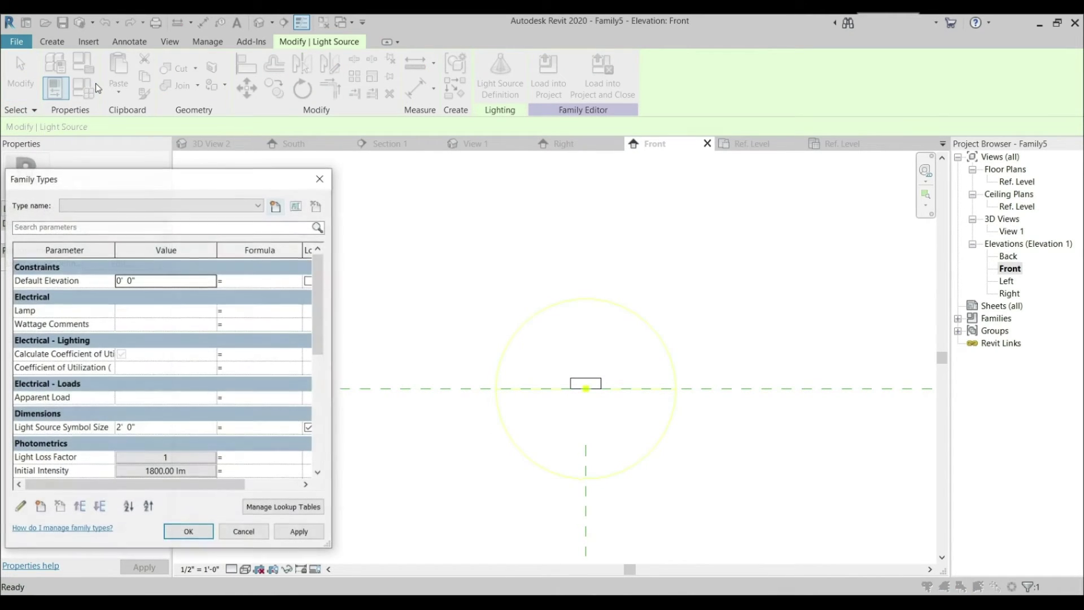
pyautogui.scroll(-1, 165, 465)
pyautogui.click(172, 443)
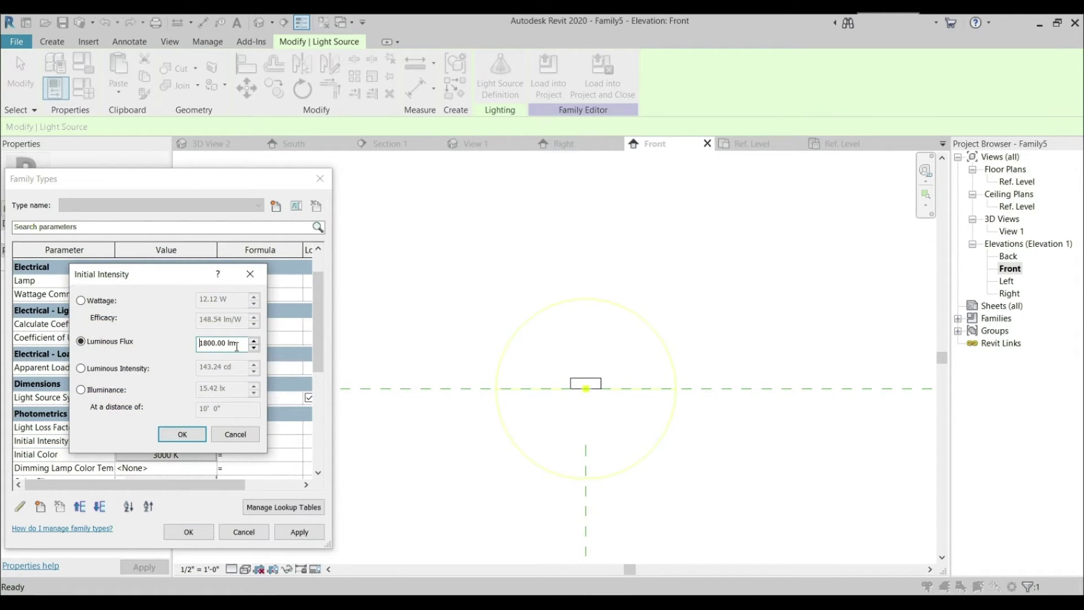
pyautogui.click(182, 433)
pyautogui.scroll(-2, 185, 445)
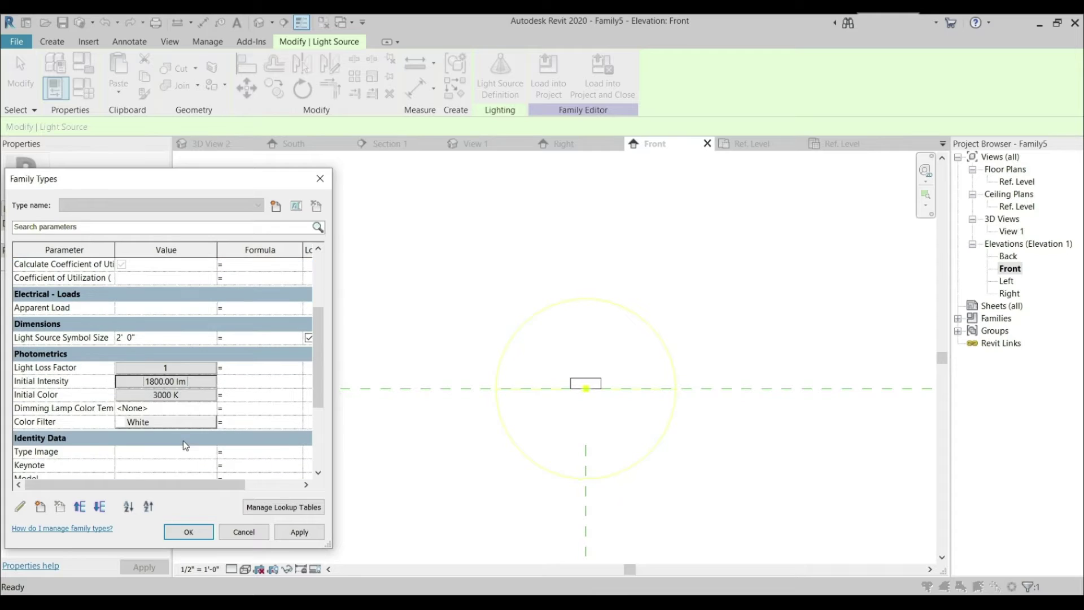
# Step: Set the light source's Initial Color to 6000 K and check the matching color preset
pyautogui.click(176, 394)
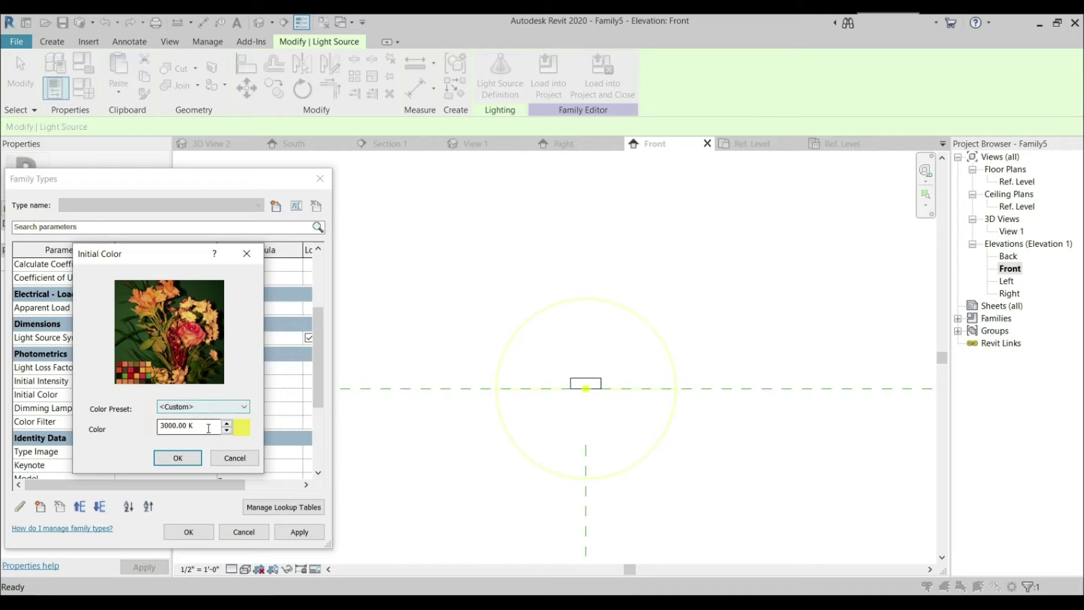
pyautogui.click(216, 407)
pyautogui.click(216, 407)
pyautogui.moveTo(198, 427); pyautogui.dragTo(93, 432)
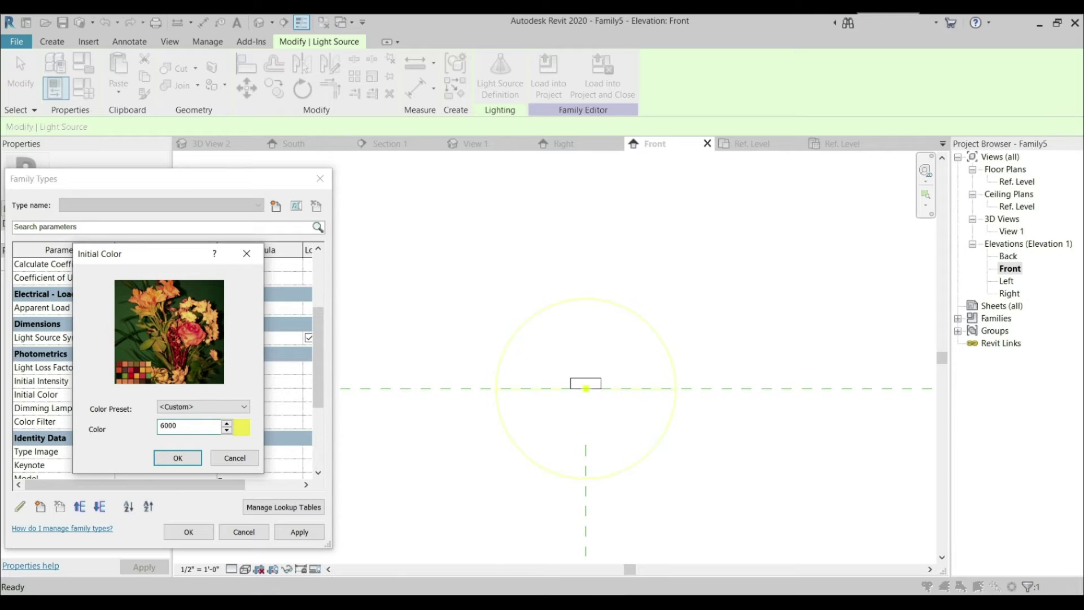
pyautogui.click(168, 459)
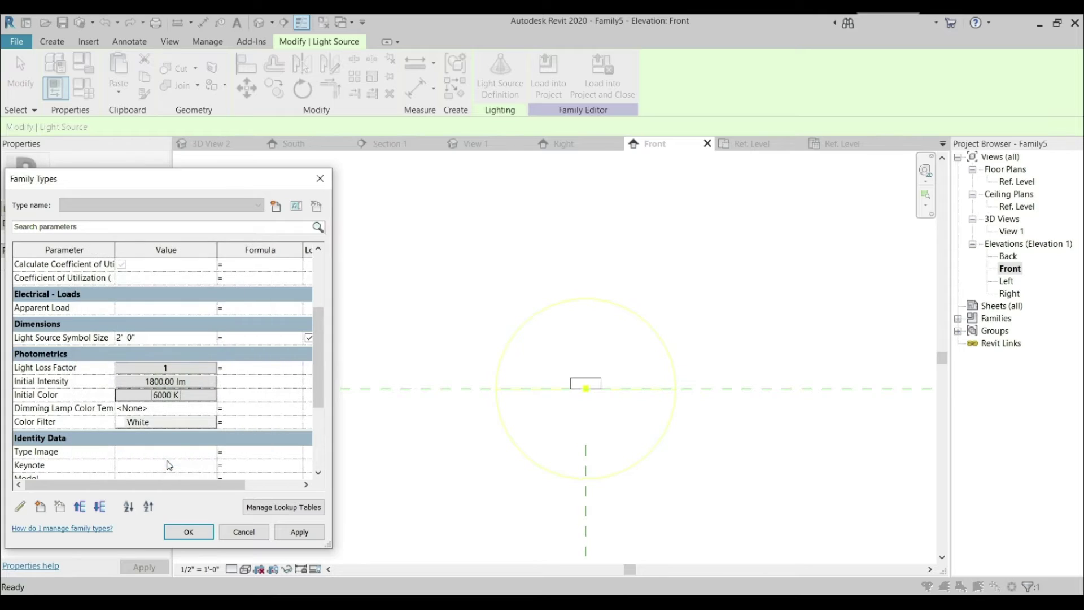
pyautogui.click(168, 395)
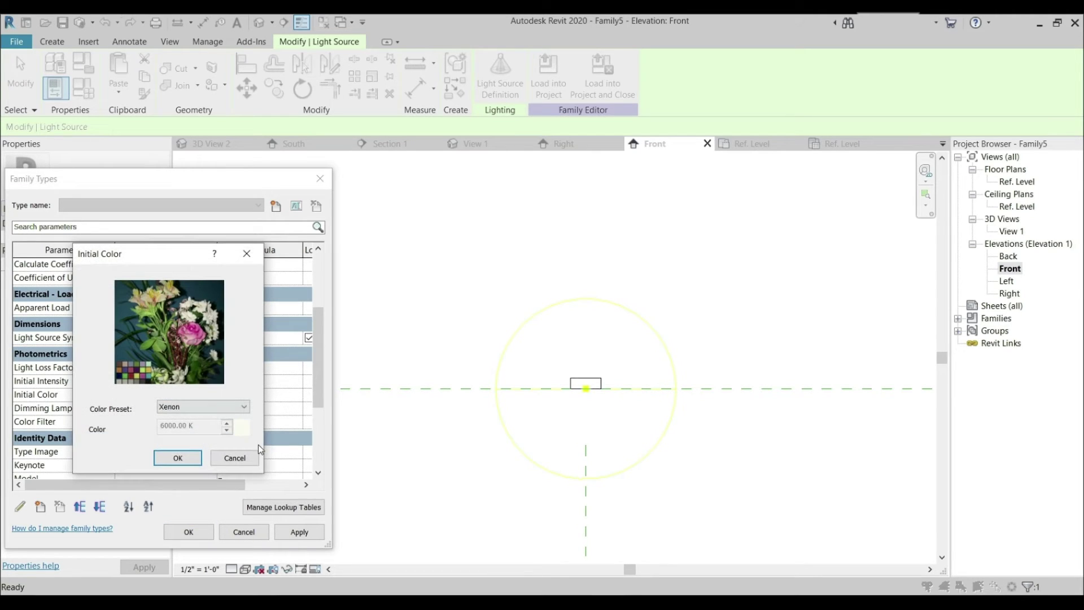
pyautogui.click(197, 462)
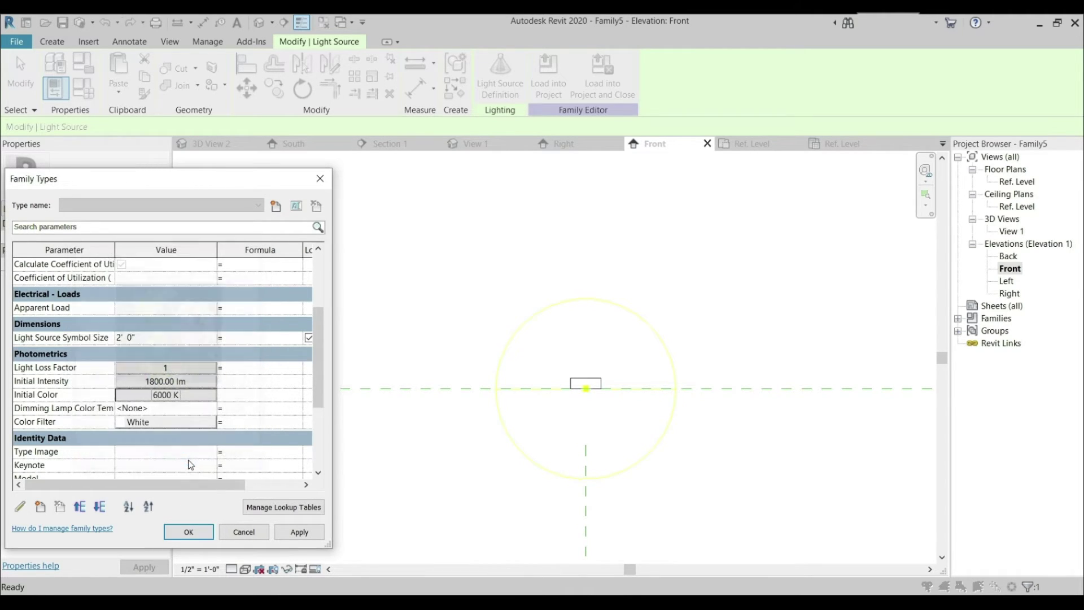
# Step: Set the light source's Color Filter to green
pyautogui.click(180, 423)
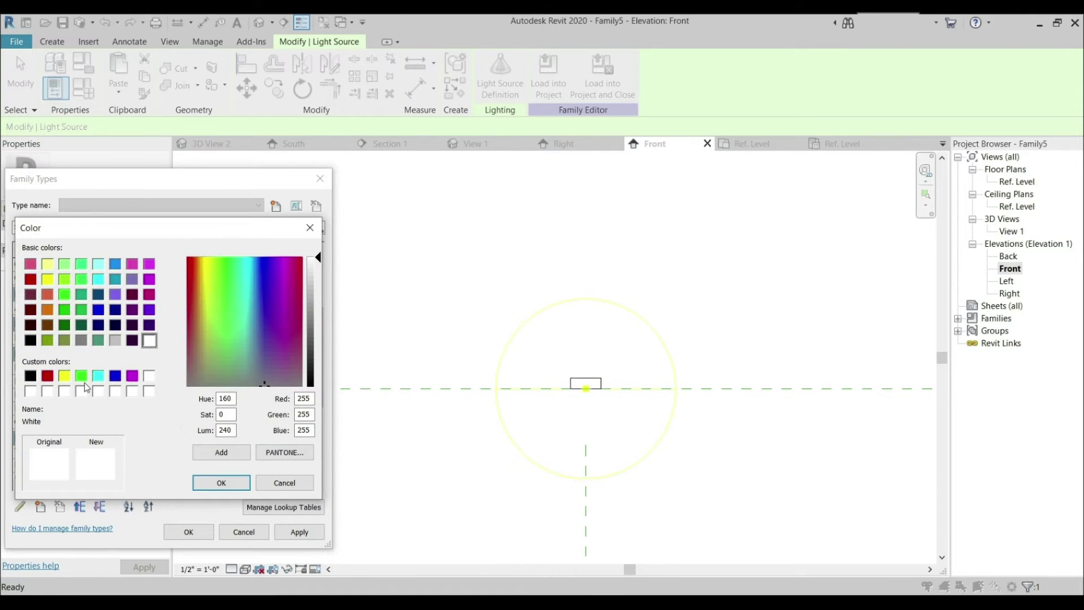
pyautogui.click(82, 376)
pyautogui.click(220, 483)
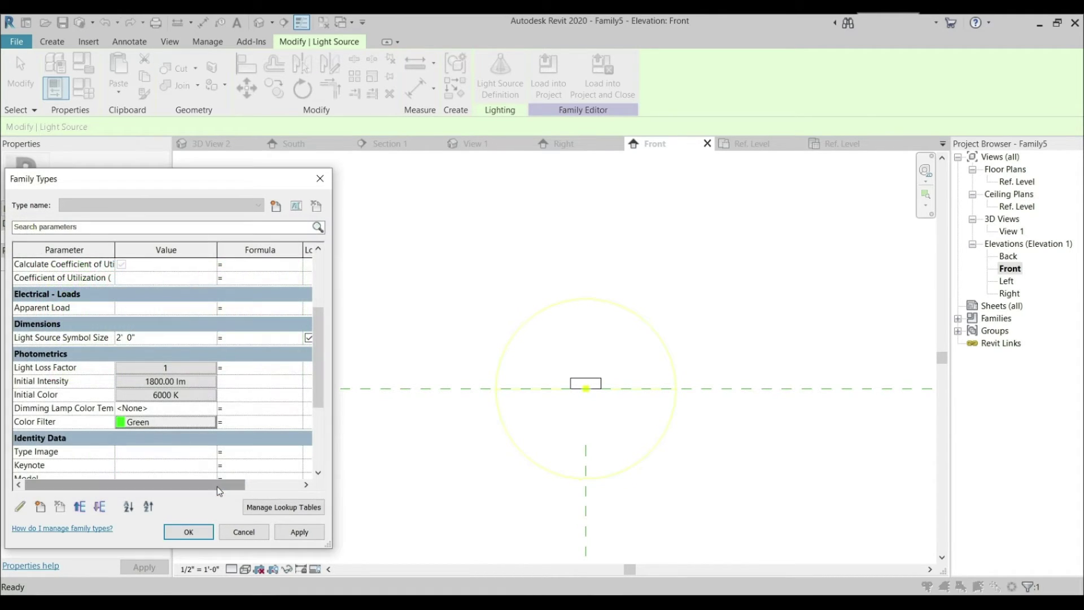
# Step: Set the Initial Intensity of the light source to a luminous flux of 1000 lm
pyautogui.click(192, 381)
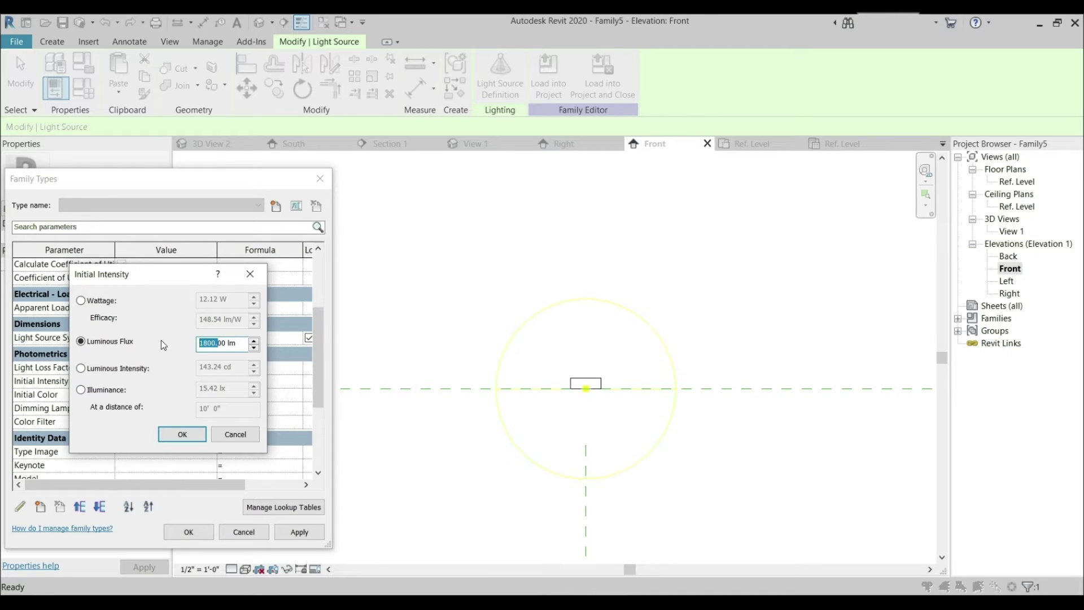
pyautogui.press('Right')
pyautogui.click(182, 435)
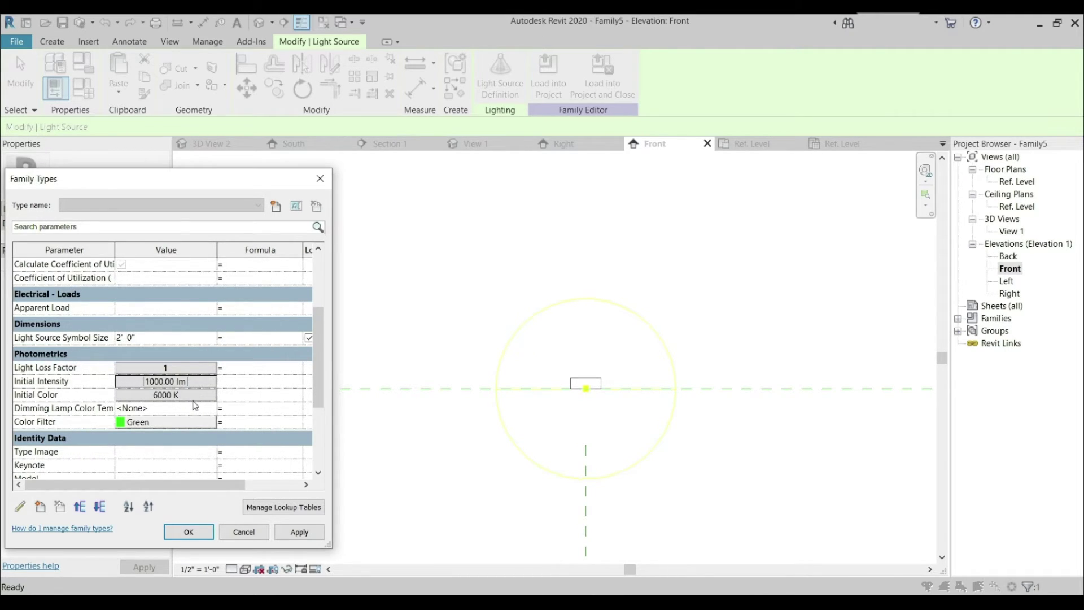
pyautogui.scroll(-2, 196, 396)
pyautogui.scroll(2, 196, 405)
pyautogui.scroll(-2, 196, 405)
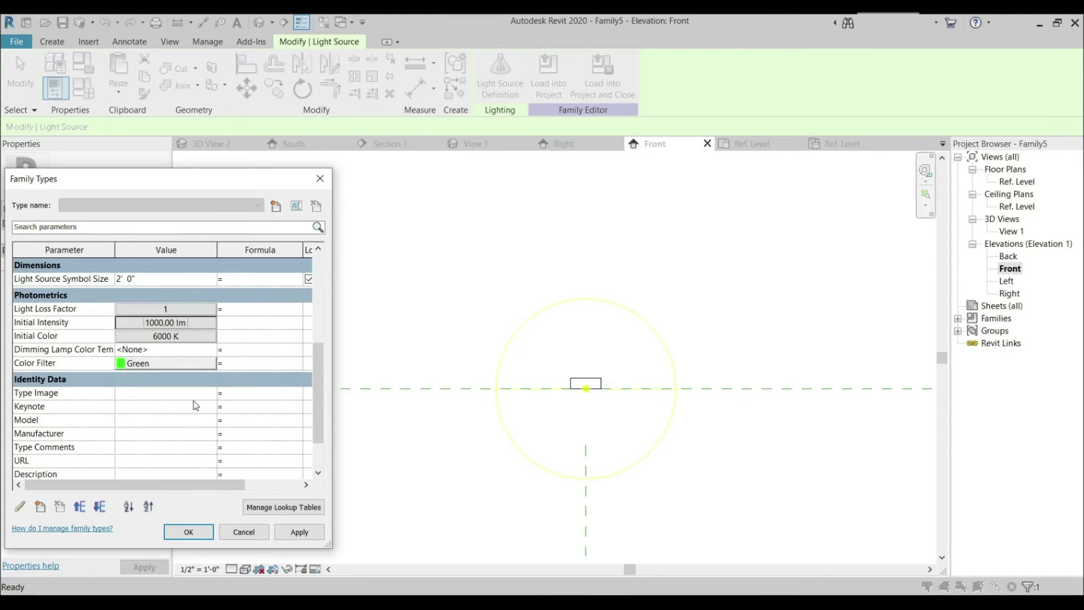
# Step: Apply the light source's family type settings and load the fixture family into Project4
pyautogui.scroll(-1, 195, 405)
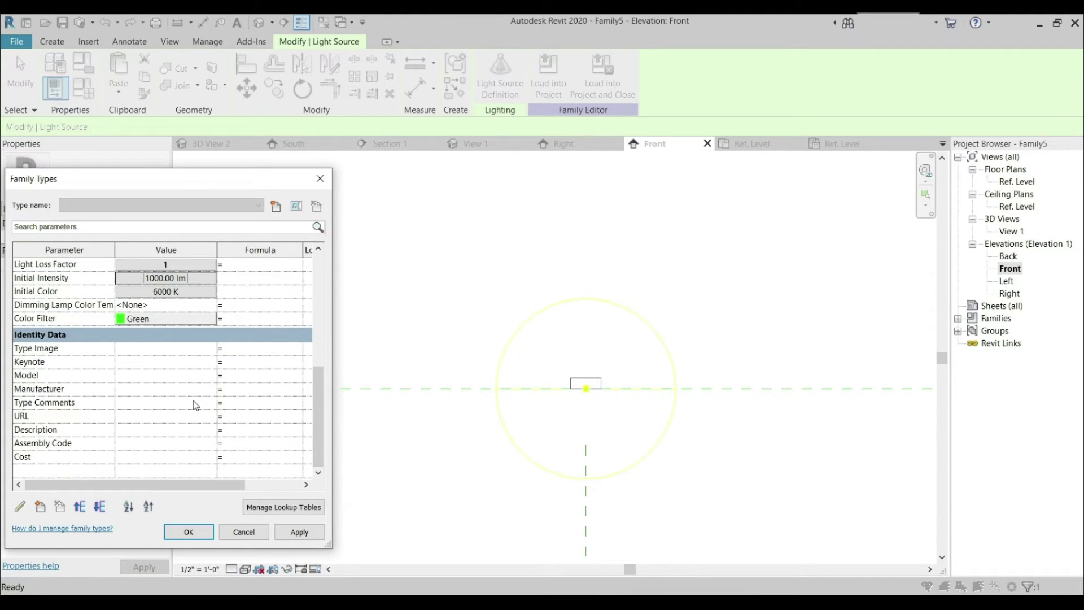
pyautogui.click(295, 533)
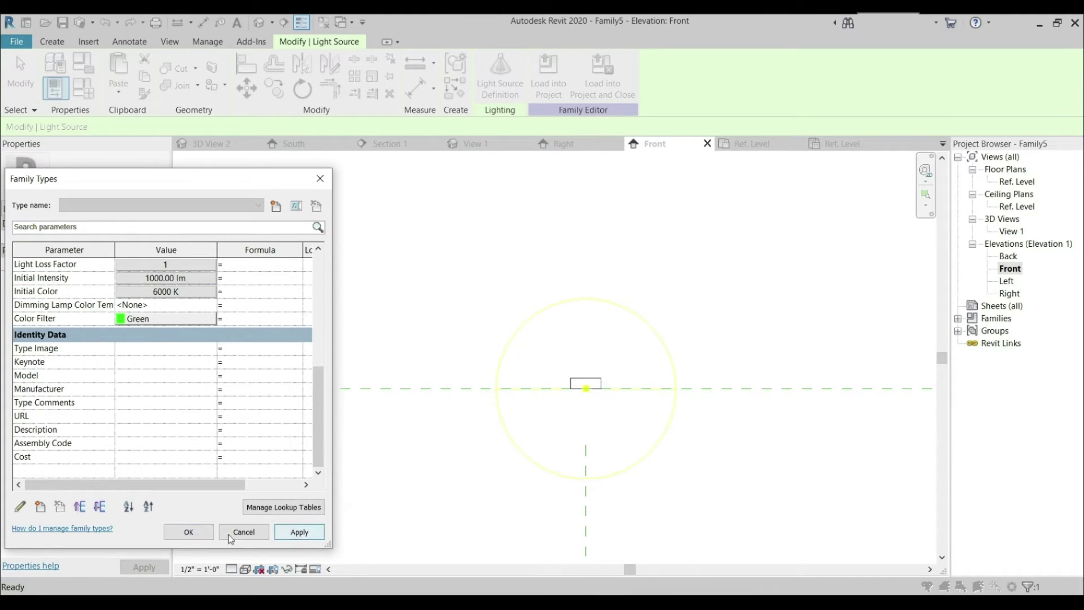
pyautogui.click(189, 532)
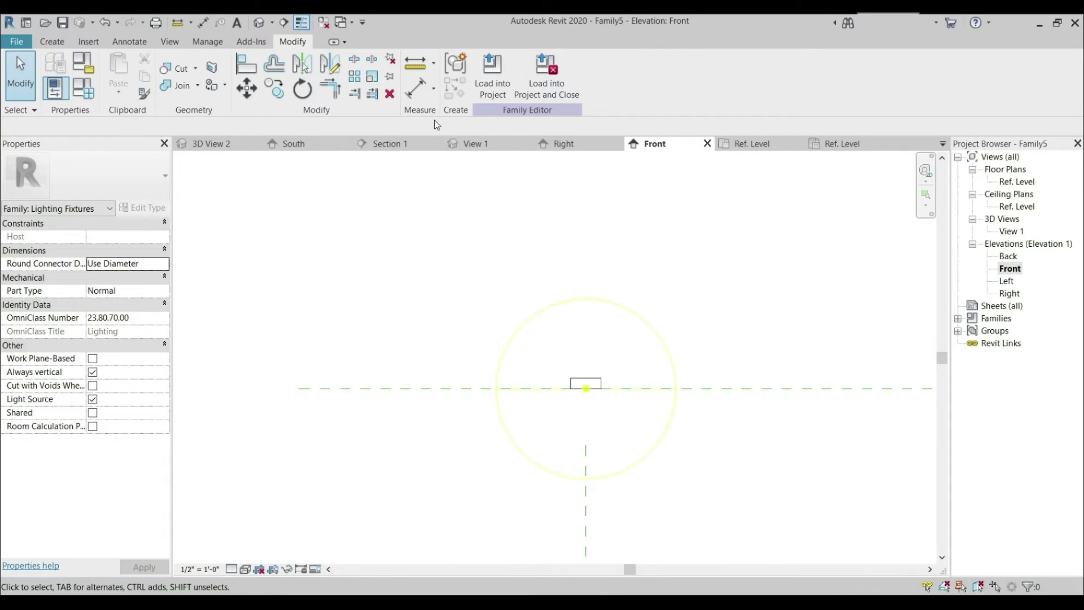
pyautogui.click(483, 95)
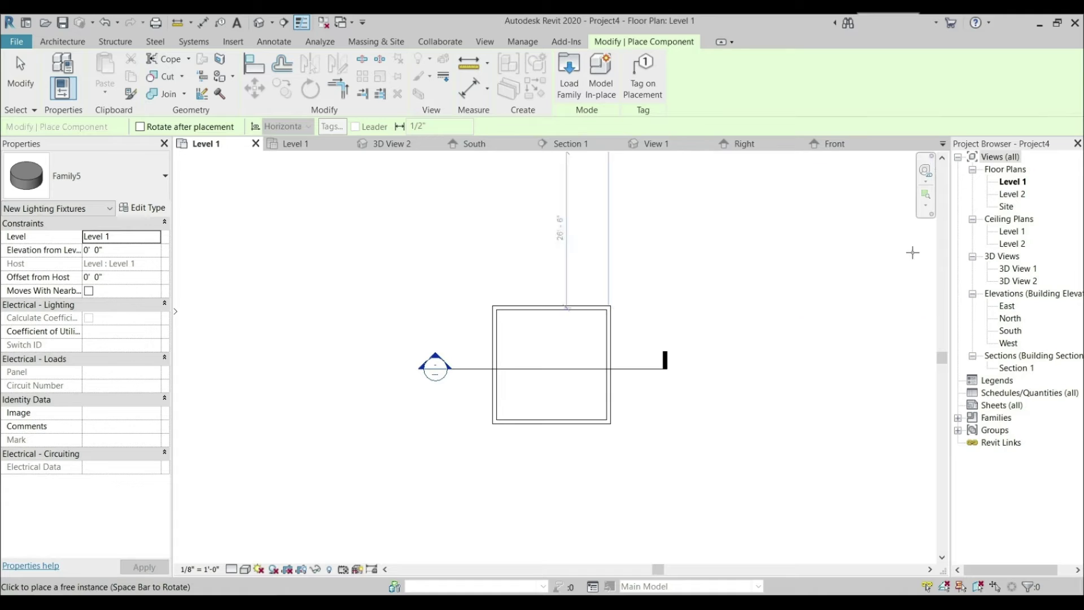
# Step: Switch to the Level 1 ceiling plan and set its visual style to Wireframe
pyautogui.doubleClick(1012, 231)
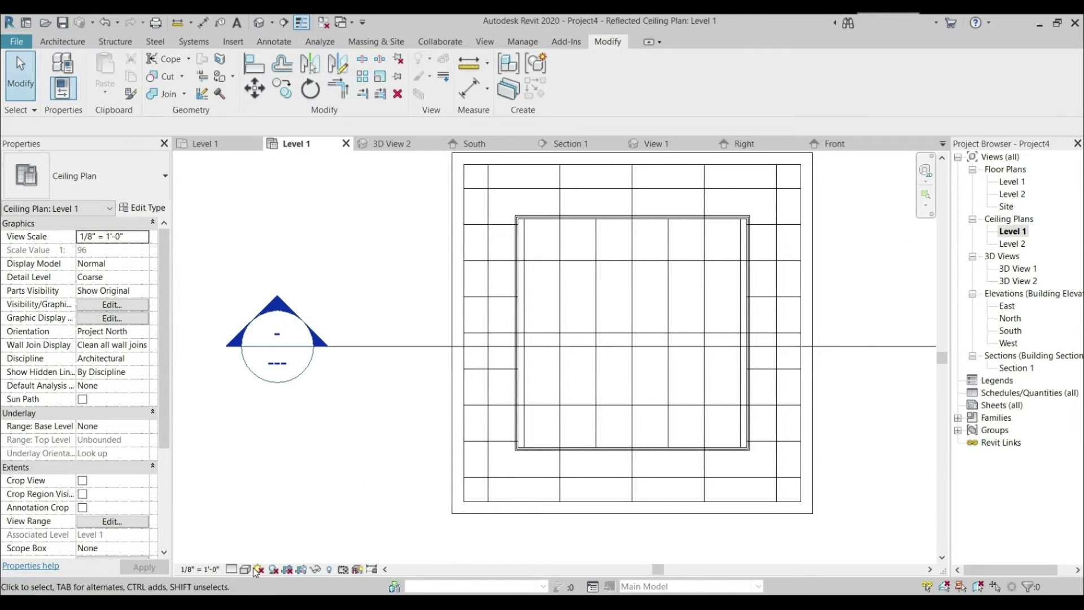
pyautogui.click(244, 568)
pyautogui.click(268, 487)
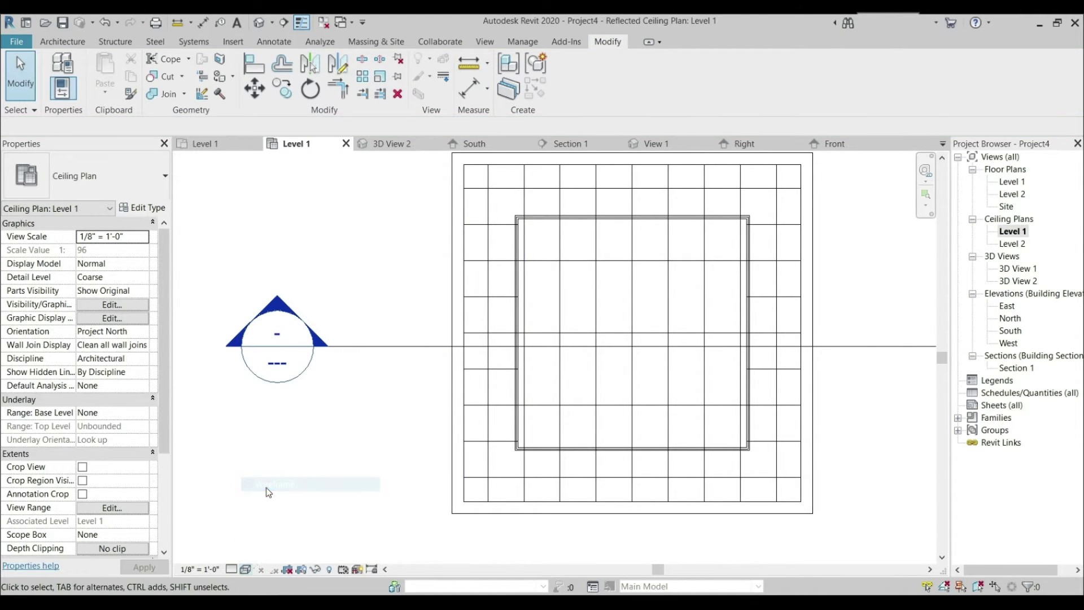
# Step: Place one Family5 lighting fixture just outside the ceiling opening's upper-left corner, beside the left edge
pyautogui.click(63, 41)
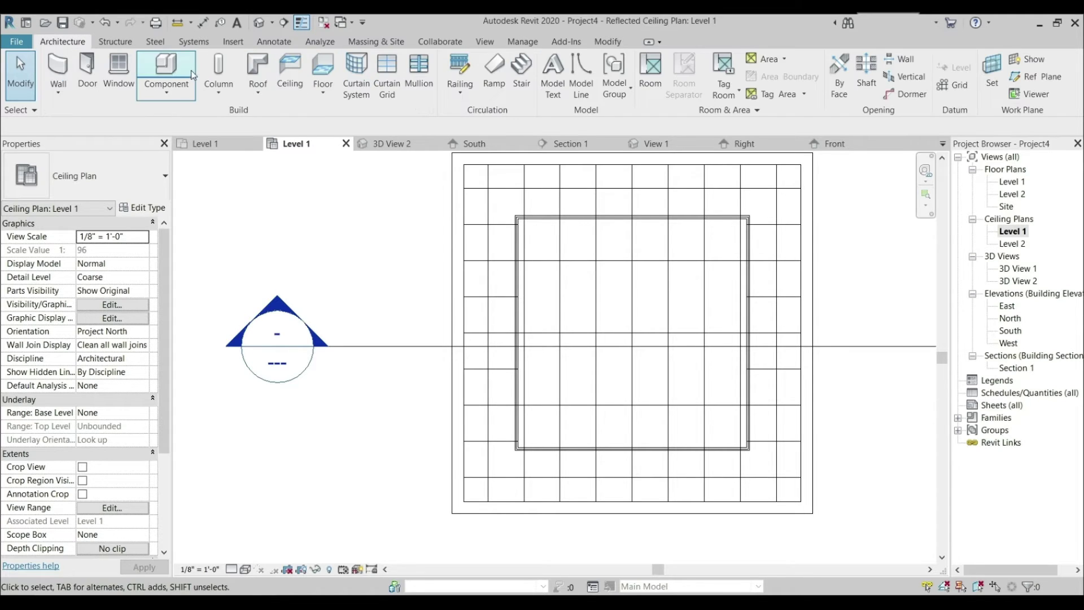
pyautogui.click(166, 71)
pyautogui.scroll(1, 493, 218)
pyautogui.scroll(4, 492, 218)
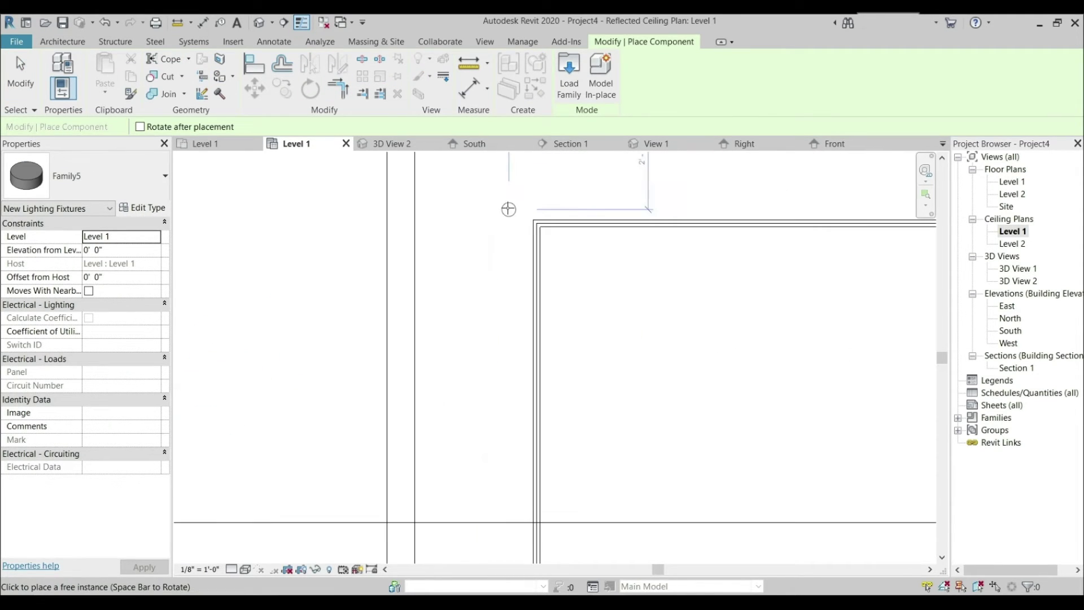
pyautogui.click(529, 230)
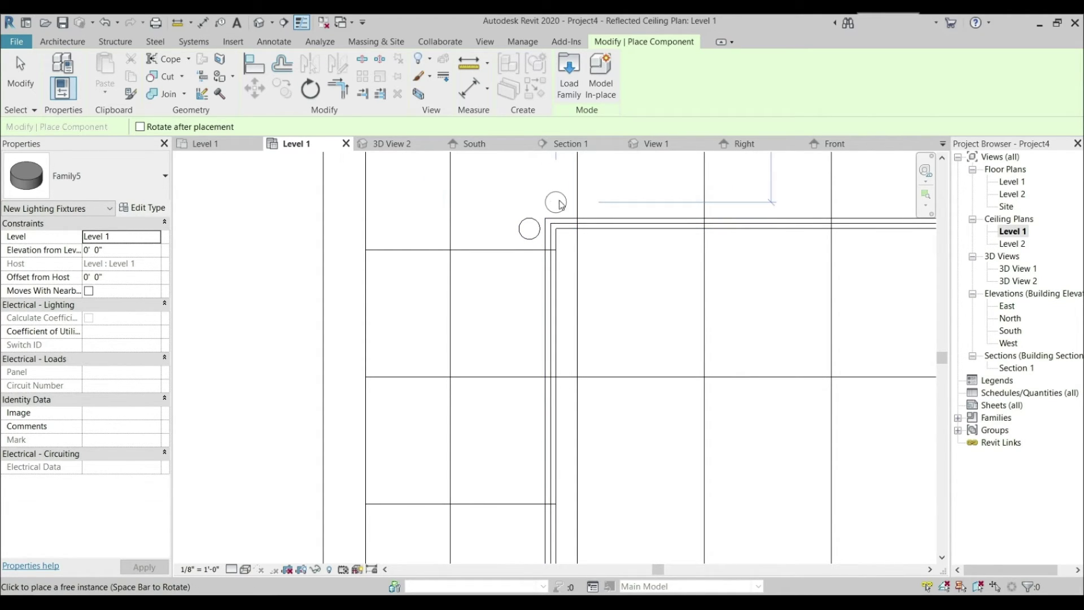
pyautogui.press('Escape')
pyautogui.press('Escape')
pyautogui.scroll(-2, 614, 276)
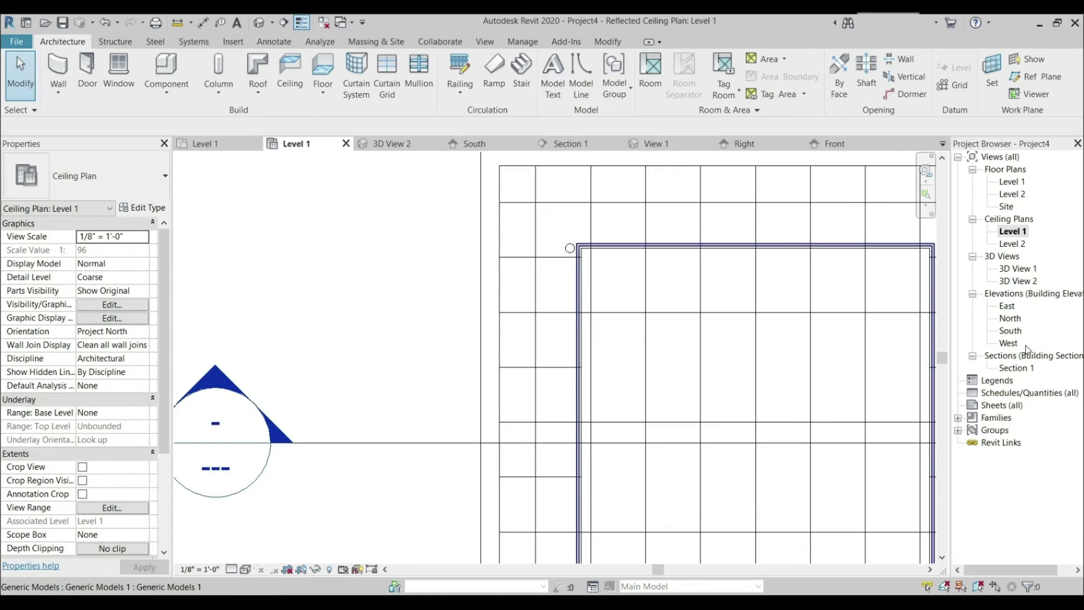
# Step: Check the placed fixture's position between the two ceilings in Section 1 and return to the Level 1 ceiling plan
pyautogui.doubleClick(1017, 370)
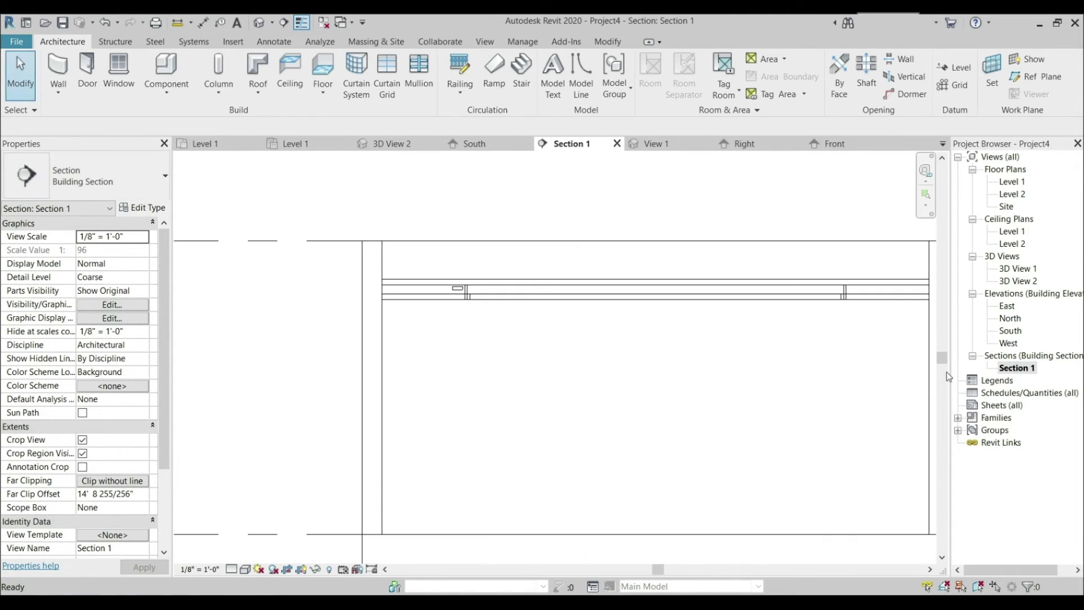
pyautogui.scroll(1, 450, 268)
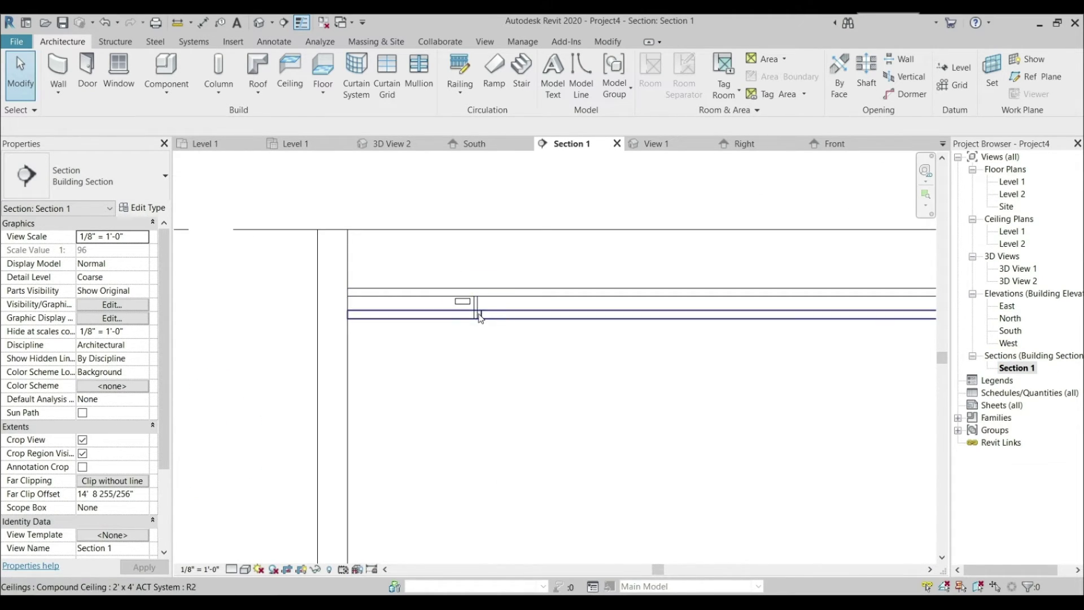
pyautogui.doubleClick(1011, 232)
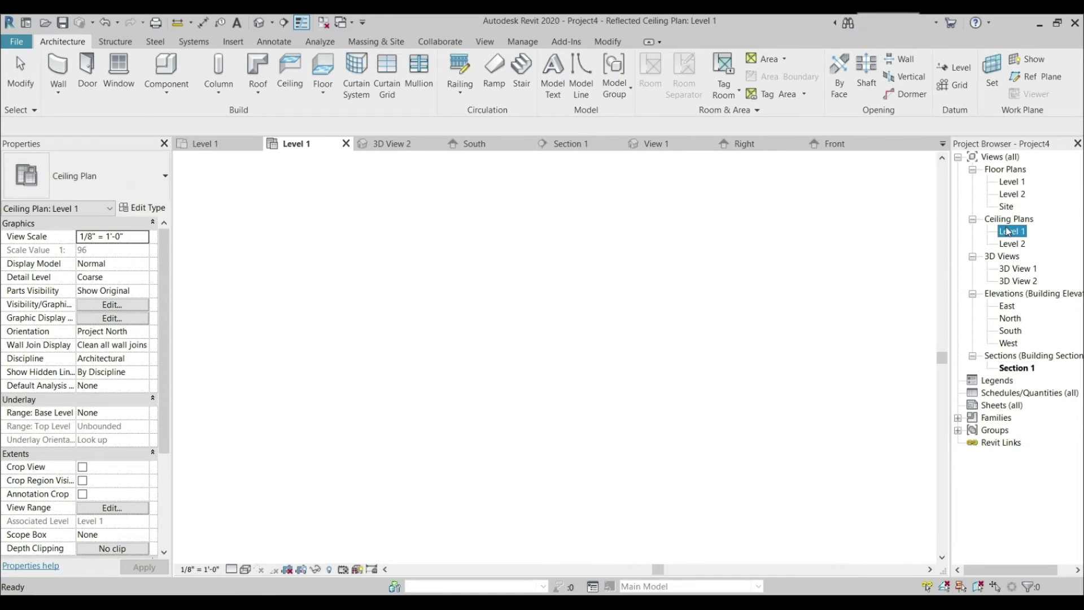
# Step: Place a second Family5 fixture just above the ceiling opening's upper edge, next to the first one
pyautogui.click(166, 71)
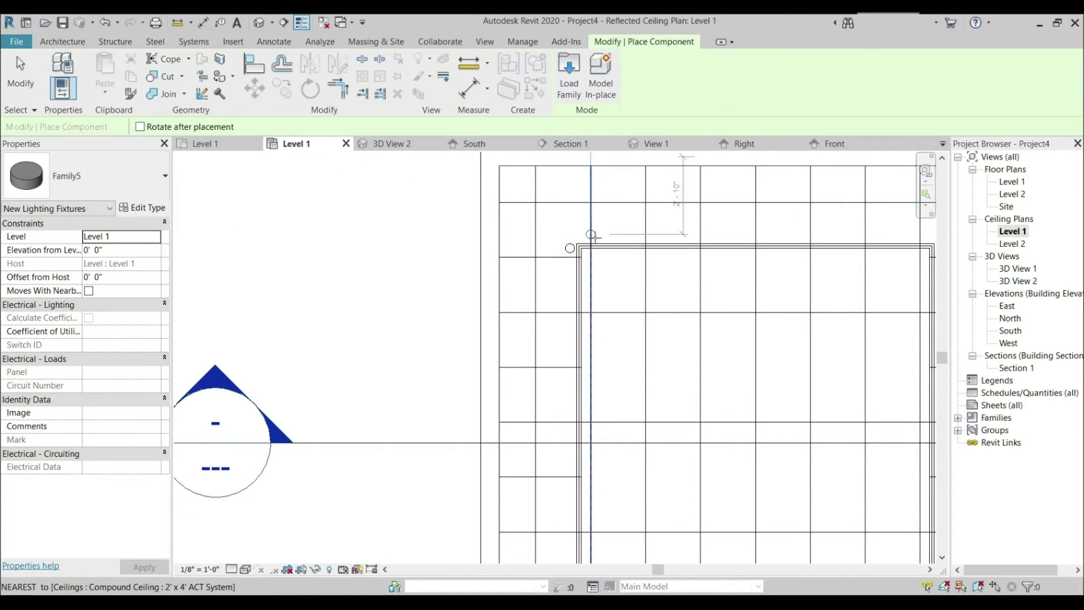
pyautogui.scroll(2, 580, 240)
pyautogui.scroll(-4, 579, 237)
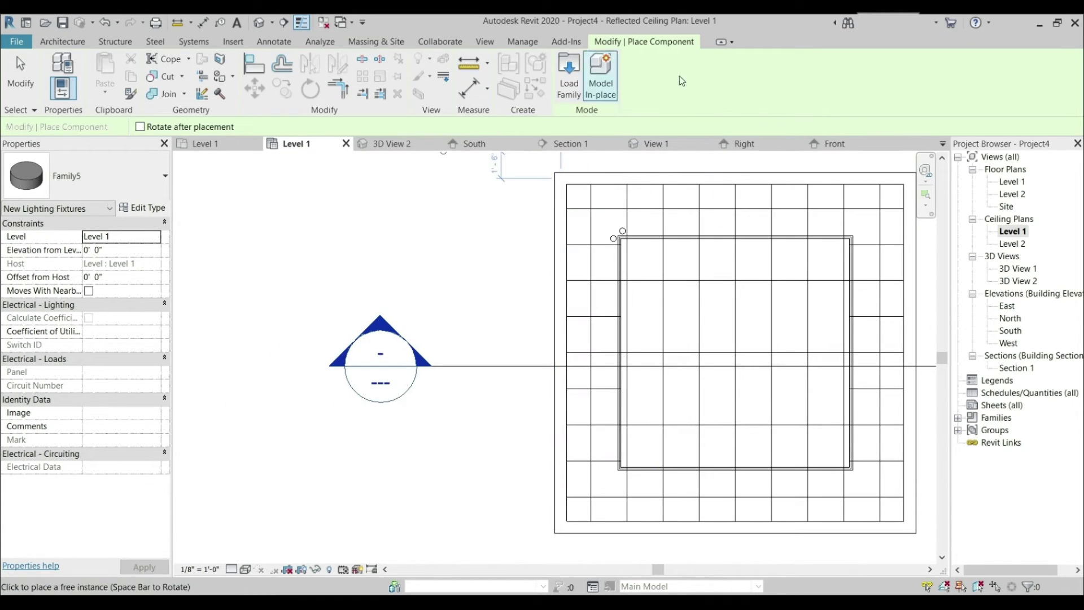
pyautogui.moveTo(719, 297); pyautogui.dragTo(636, 285, button='middle')
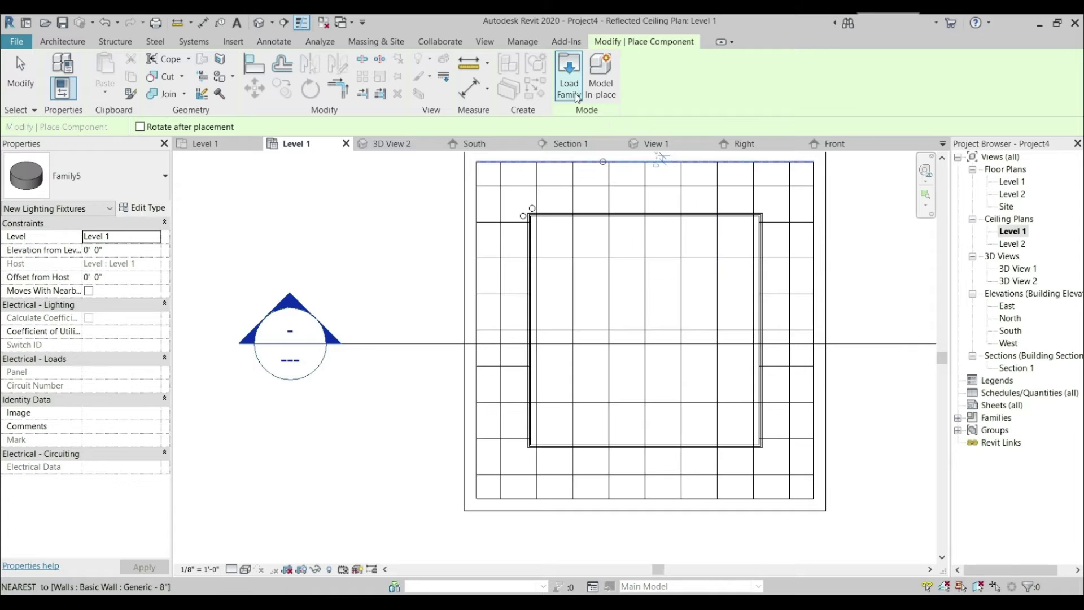
pyautogui.press('Escape')
pyautogui.press('Escape')
# Step: Array the second fixture horizontally along the opening's upper edge as 40 grouped items, with the last about 12' 6" away
pyautogui.scroll(2, 544, 212)
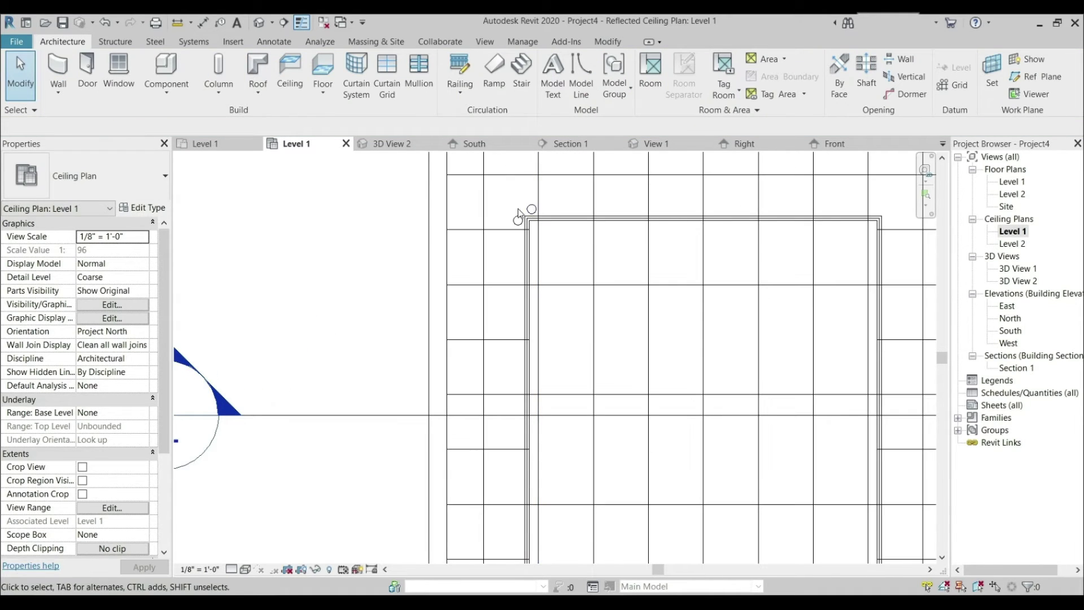
pyautogui.click(526, 213)
pyautogui.click(363, 76)
pyautogui.doubleClick(424, 124)
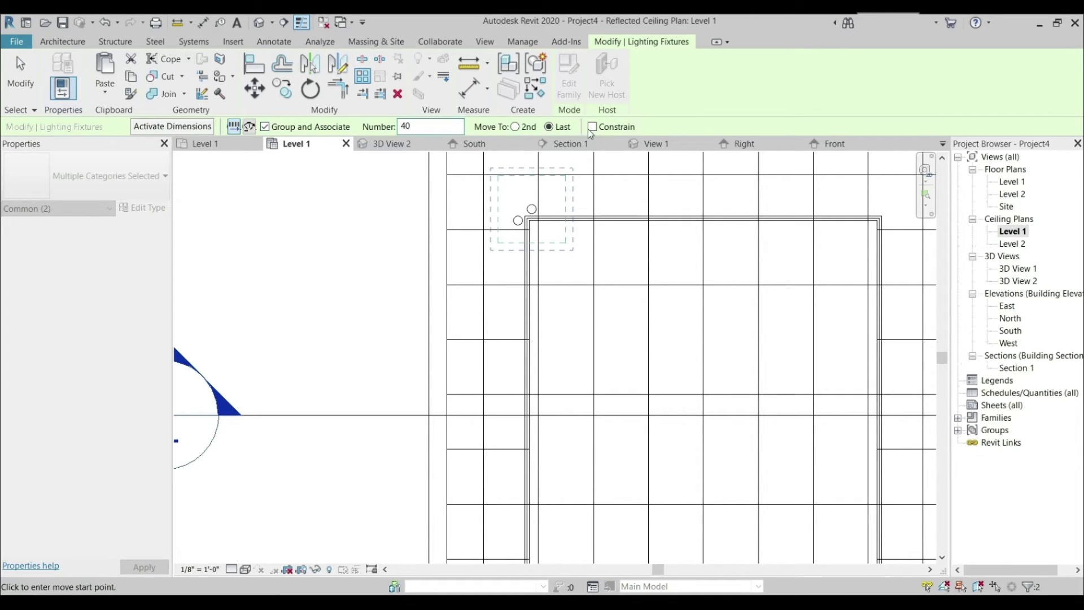
pyautogui.click(531, 209)
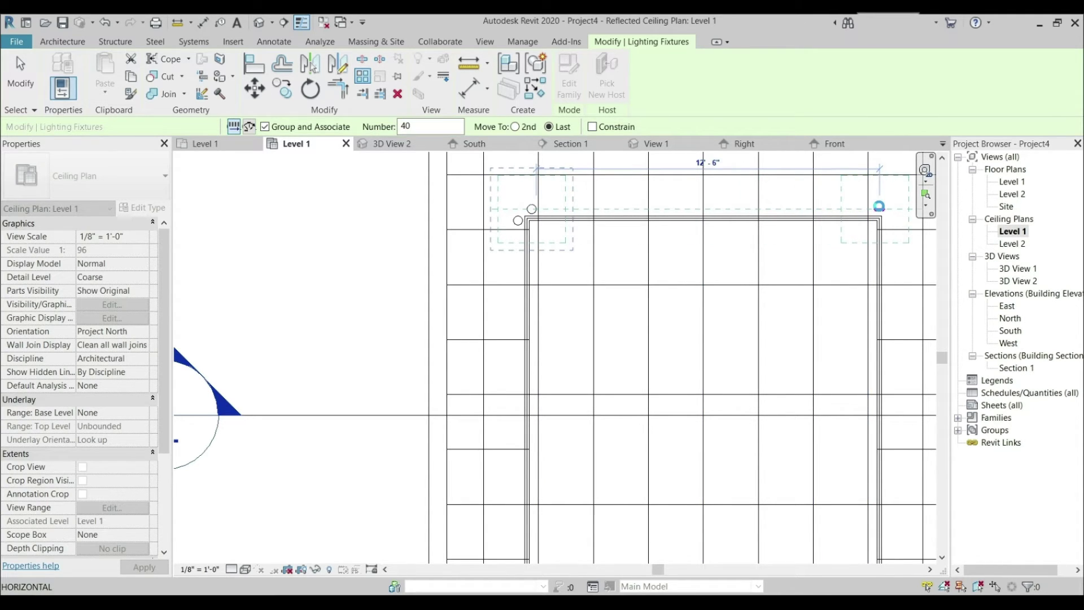
pyautogui.click(879, 207)
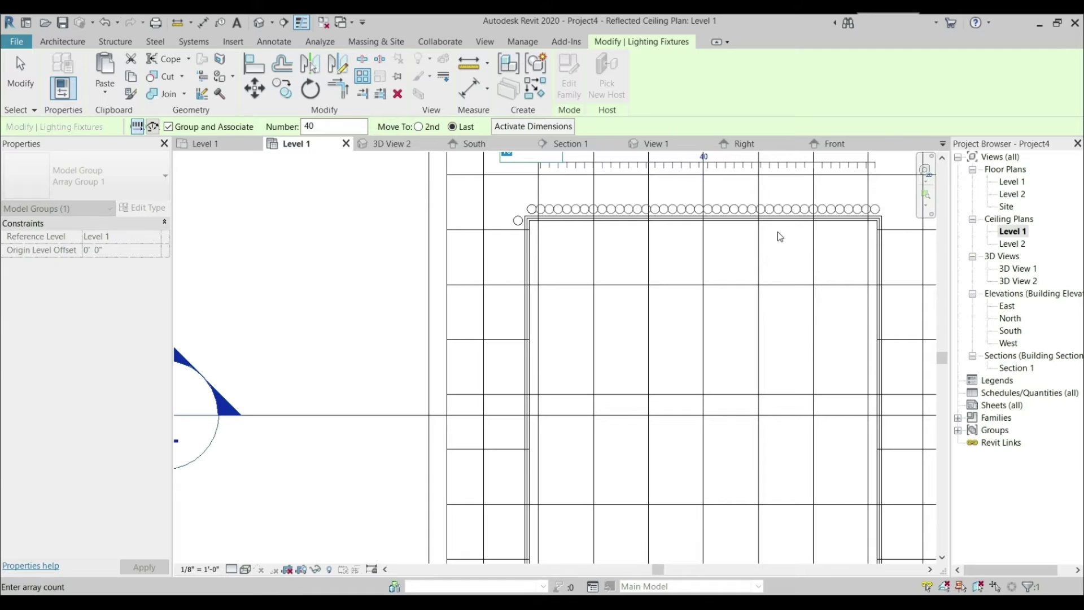
# Step: Reduce the item count of the upper fixture array to 35
pyautogui.scroll(2, 776, 242)
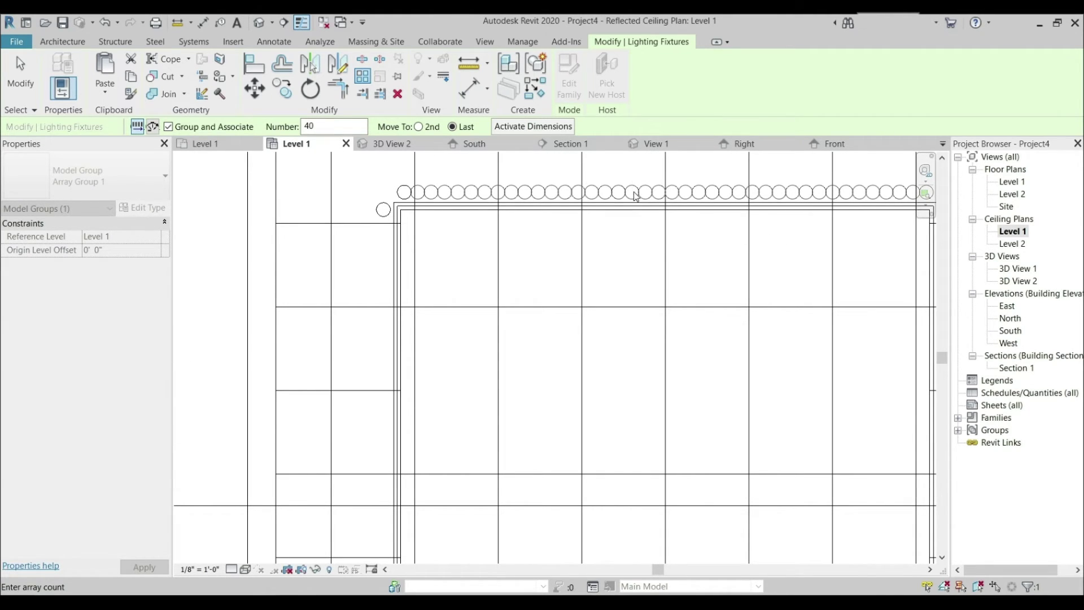
pyautogui.scroll(-3, 635, 196)
pyautogui.press('Escape')
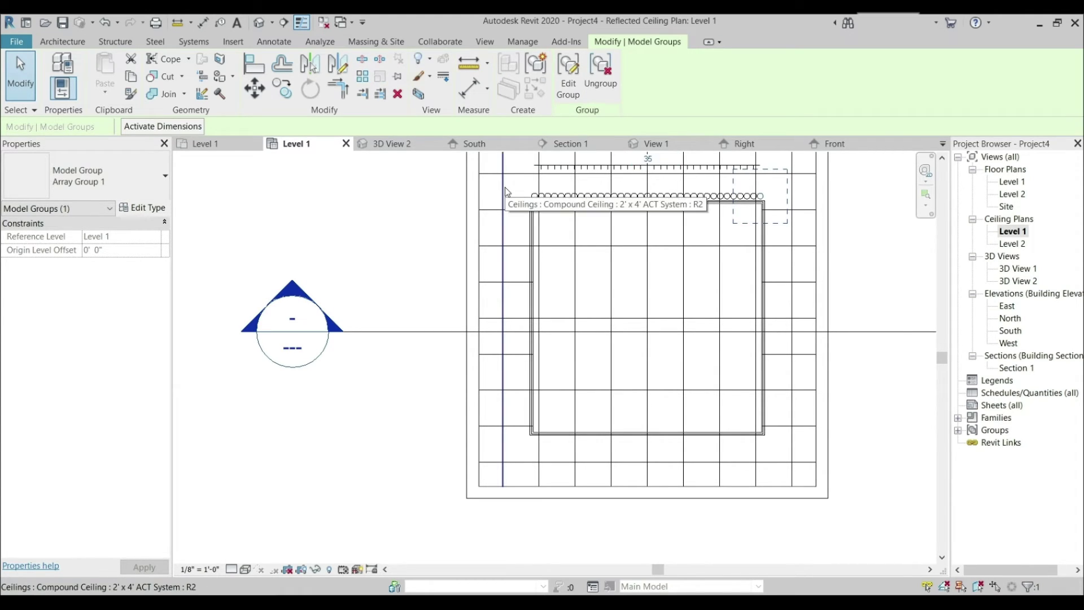
pyautogui.scroll(1, 594, 169)
pyautogui.scroll(1, 595, 168)
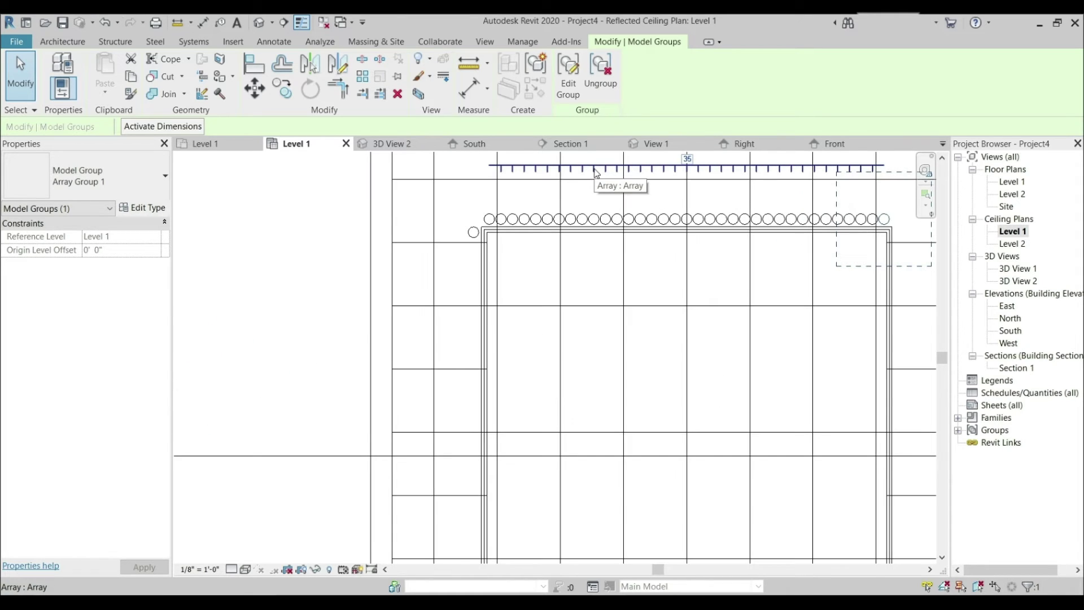
pyautogui.scroll(-2, 514, 261)
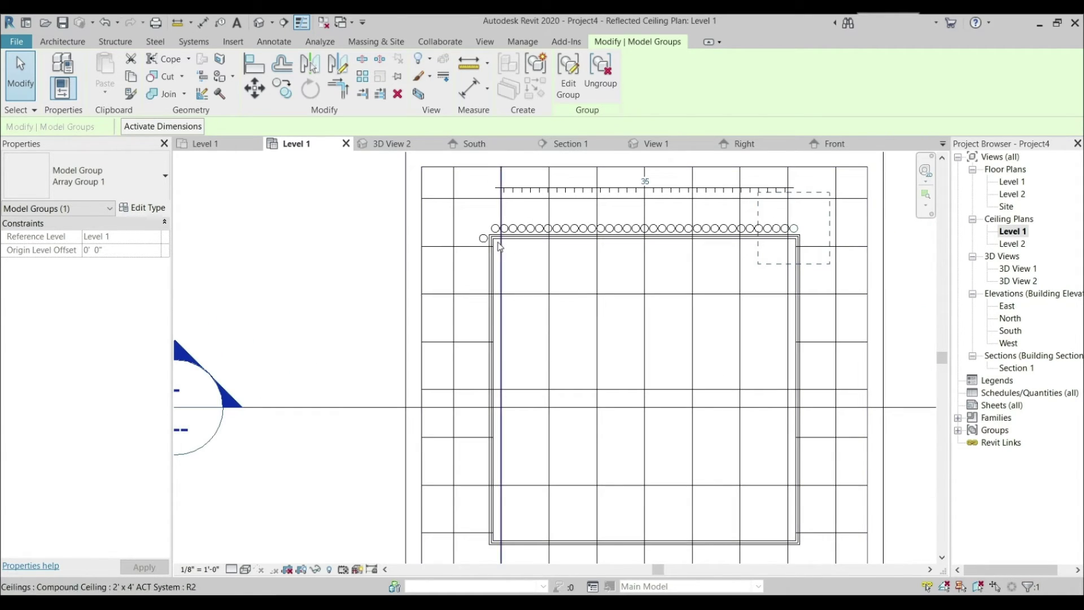
pyautogui.press('Escape')
# Step: Array the first fixture vertically down the opening's left edge as 35 grouped items, with the last about 12' 6" away
pyautogui.click(484, 244)
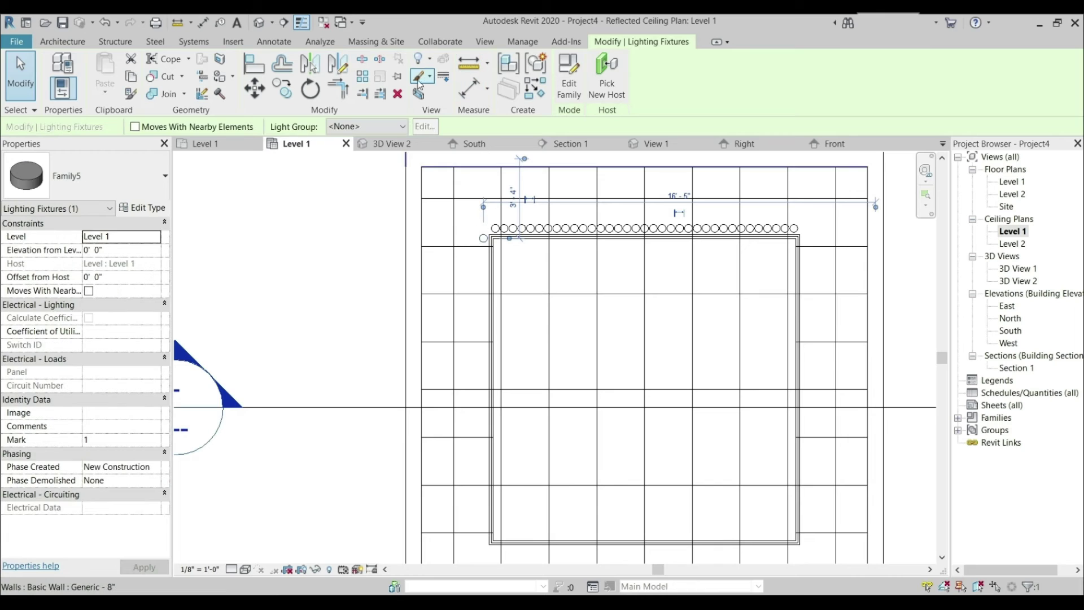
pyautogui.click(363, 76)
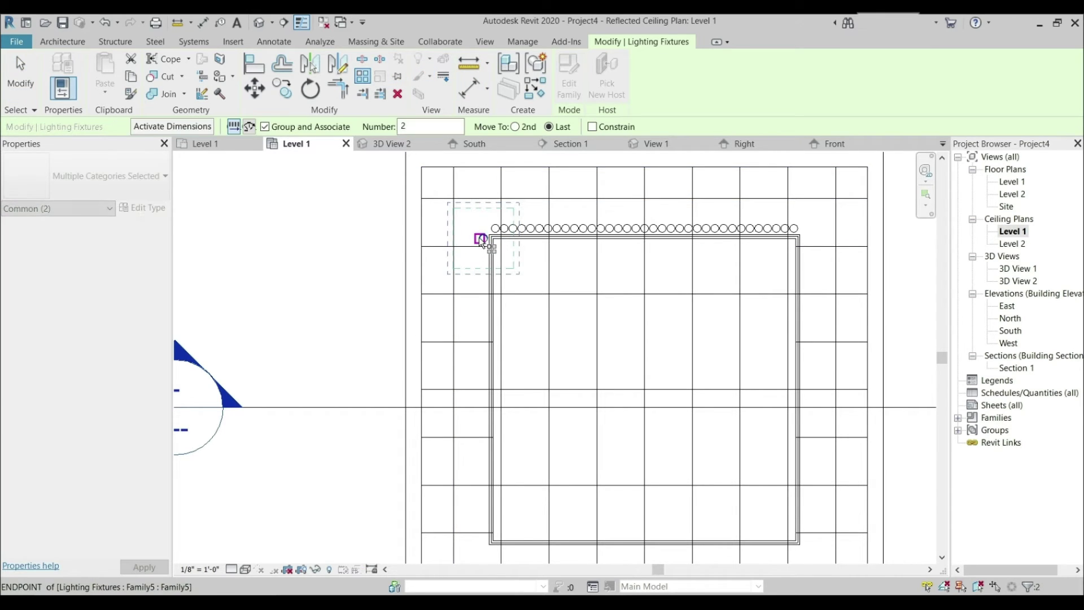
pyautogui.doubleClick(404, 127)
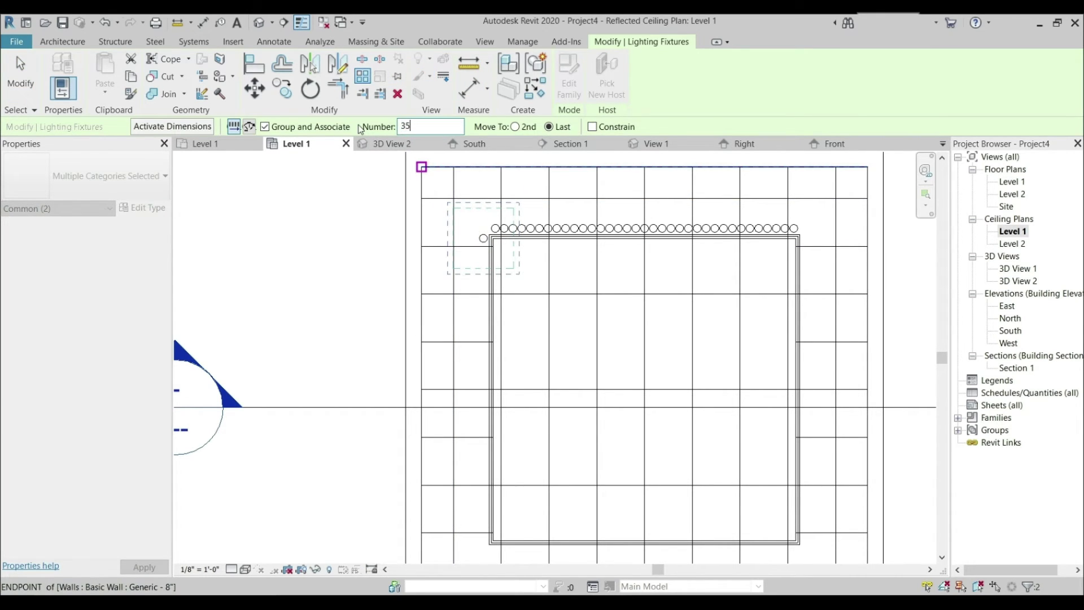
pyautogui.click(480, 238)
pyautogui.scroll(3, 488, 225)
pyautogui.scroll(-3, 483, 271)
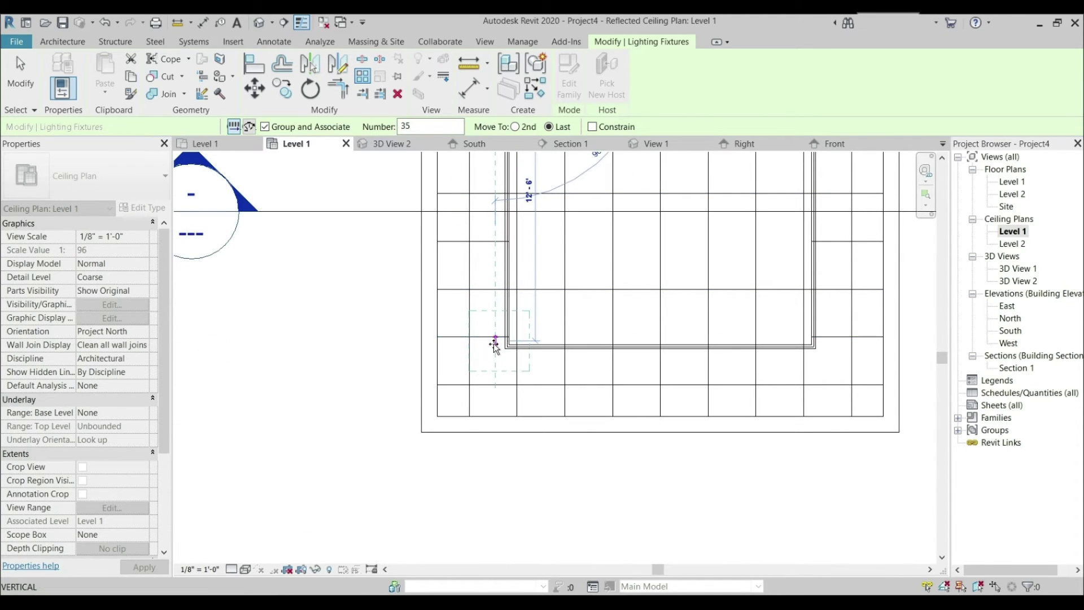
pyautogui.click(494, 344)
pyautogui.scroll(5, 604, 339)
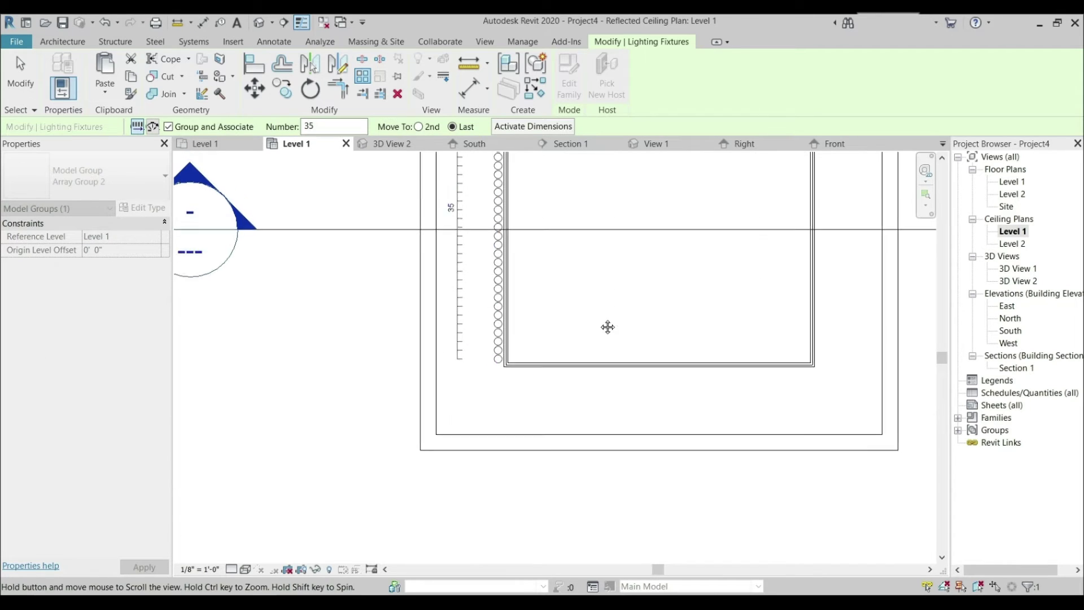
pyautogui.press('Escape')
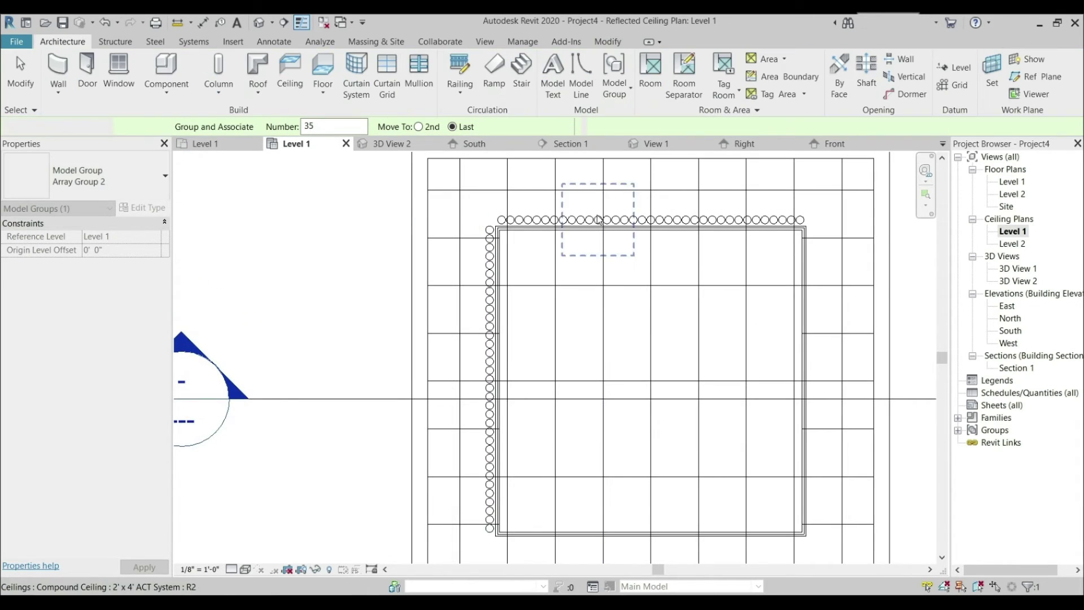
# Step: Mirror a copy of the whole upper fixture array to the opening's lower edge, about a horizontal axis drawn through the opening's middle
pyautogui.scroll(3, 488, 211)
pyautogui.scroll(-2, 487, 212)
pyautogui.moveTo(518, 271); pyautogui.dragTo(421, 273, button='middle')
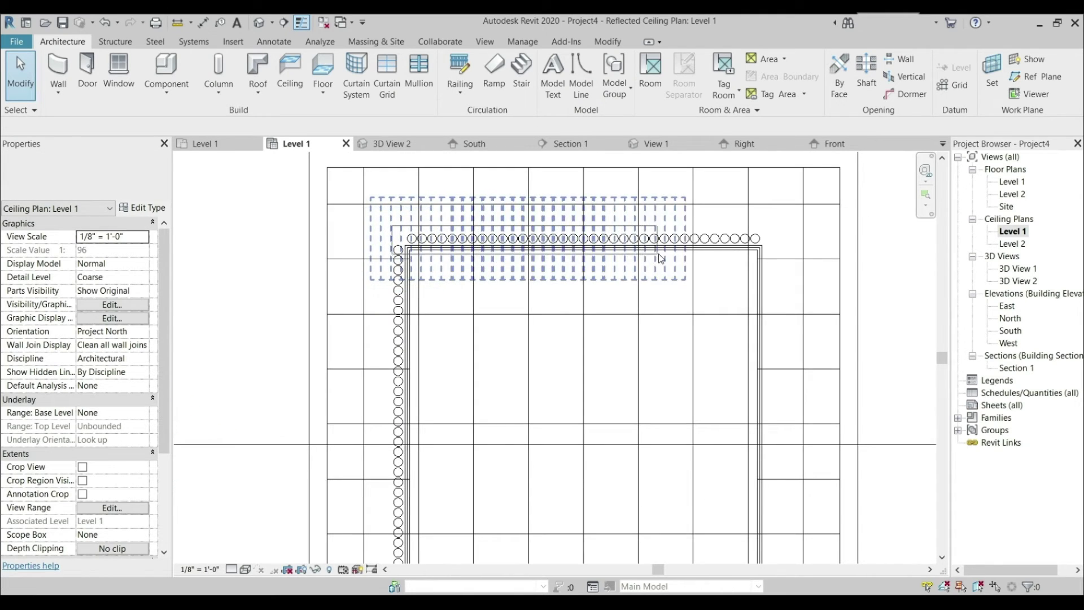
pyautogui.click(779, 248)
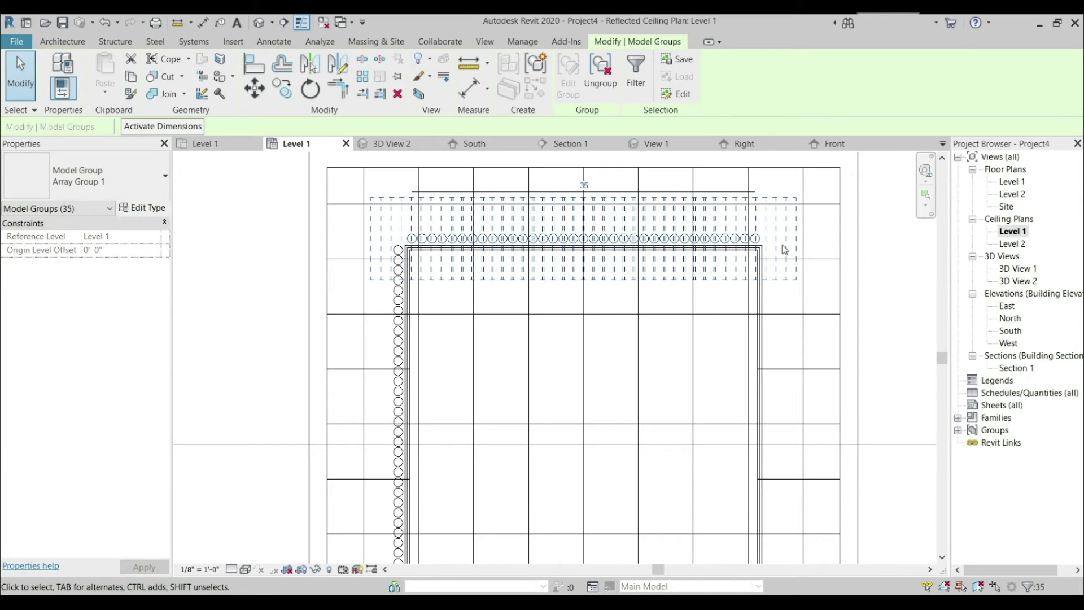
pyautogui.scroll(2, 340, 262)
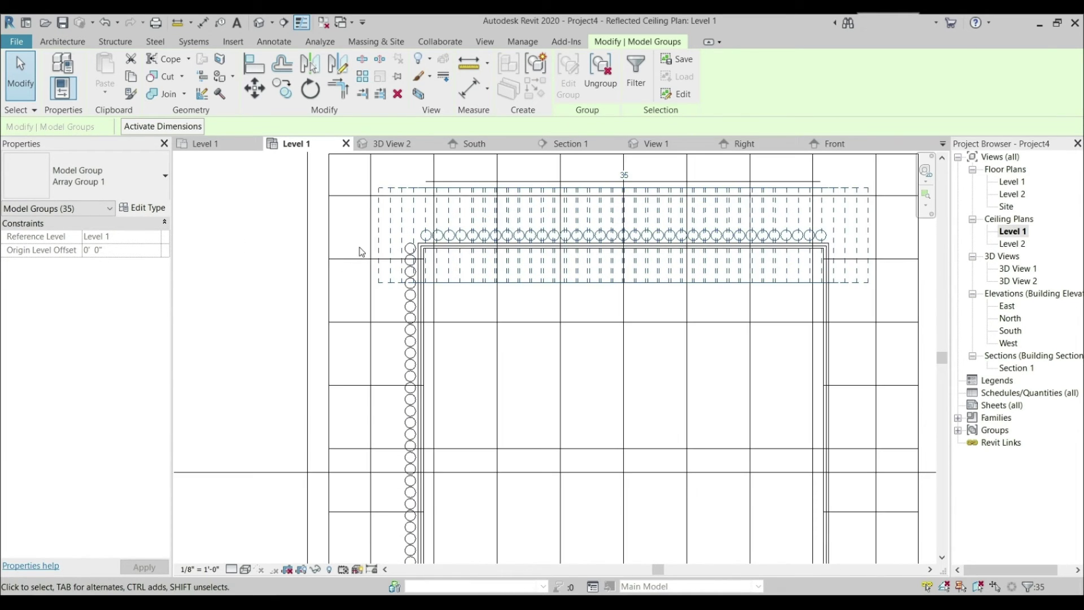
pyautogui.click(637, 73)
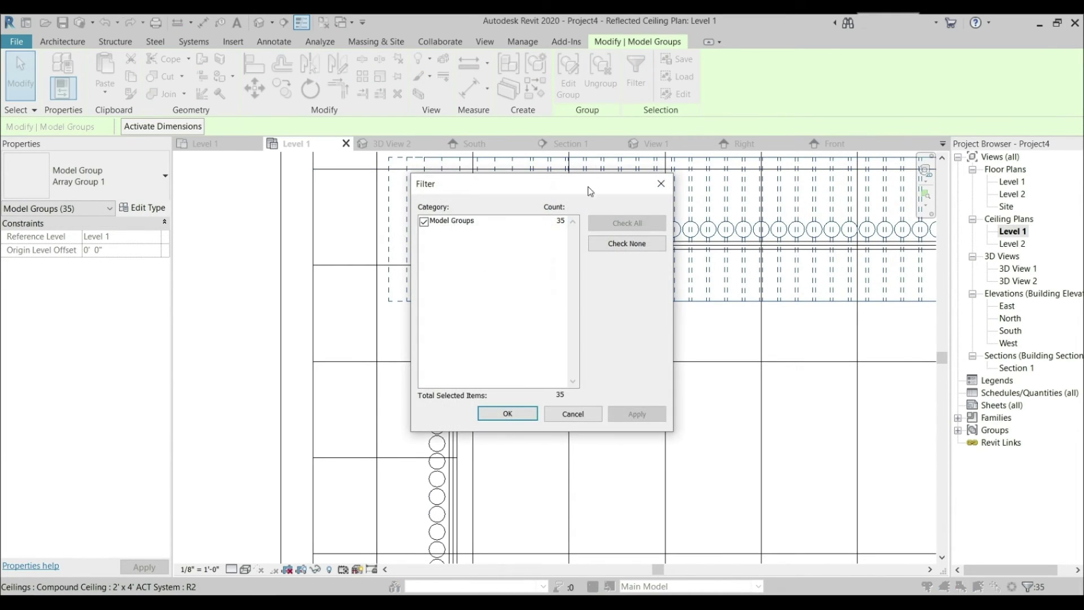
pyautogui.click(507, 413)
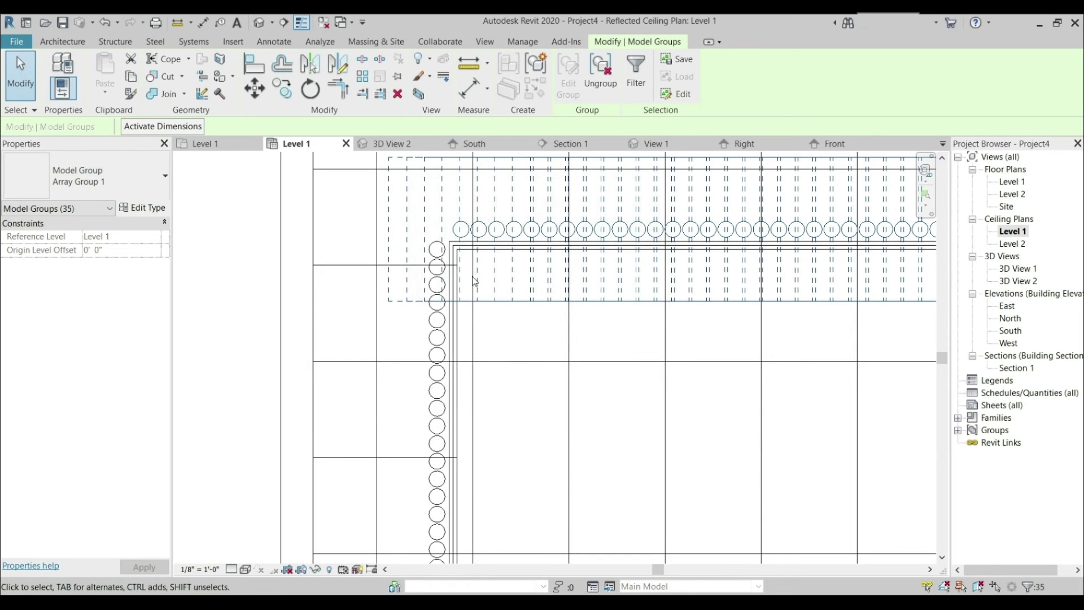
pyautogui.click(338, 63)
pyautogui.scroll(-3, 416, 369)
pyautogui.click(397, 378)
pyautogui.click(775, 377)
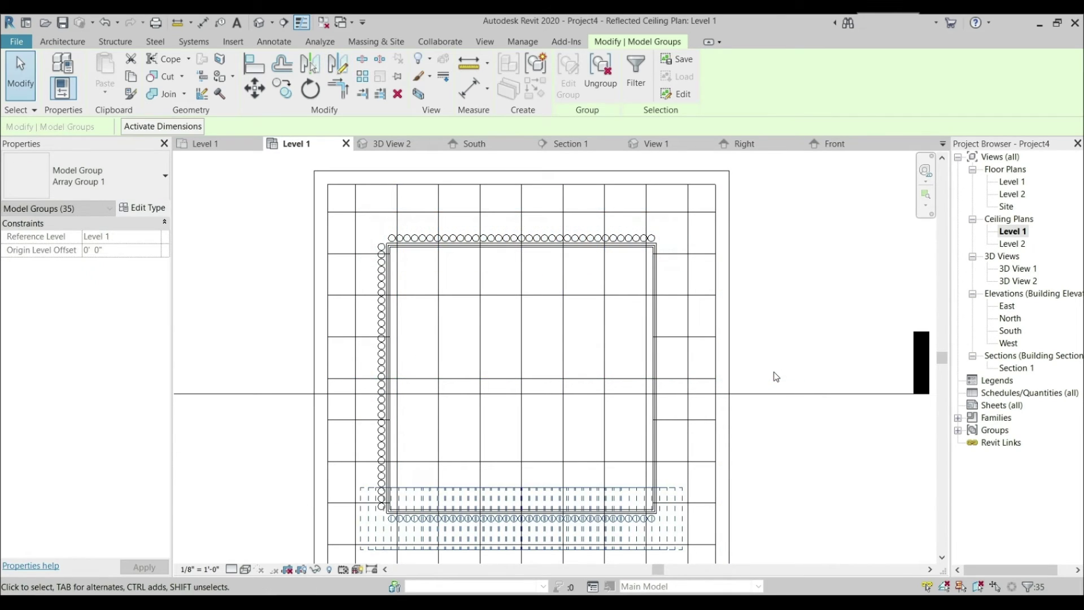
pyautogui.press('Escape')
# Step: Mirror a copy of the left fixture array to the opening's right edge, about a vertical axis drawn from the upper edge's midpoint
pyautogui.scroll(2, 335, 244)
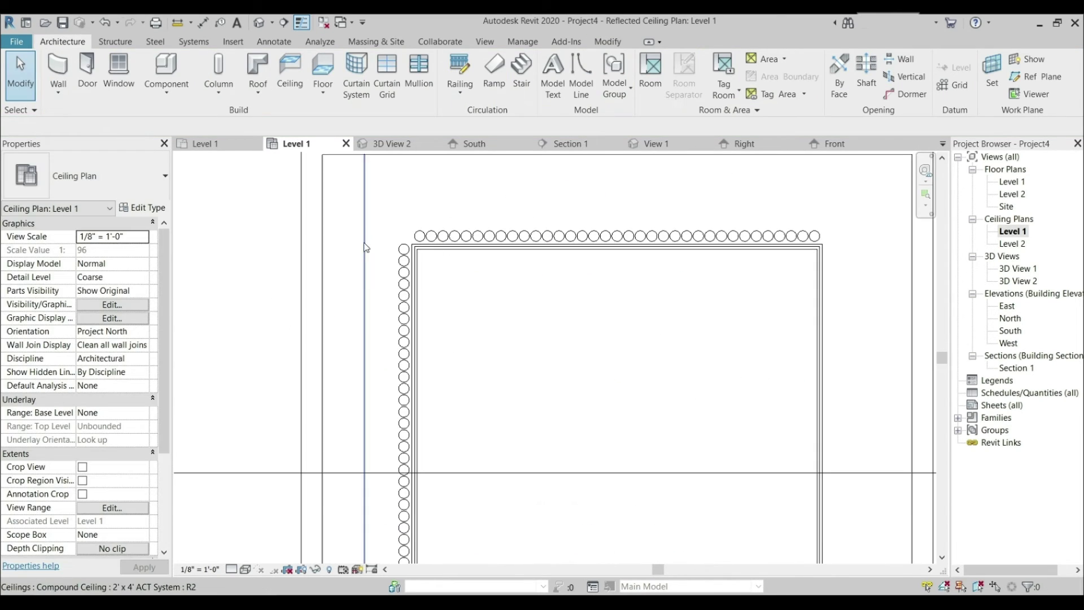
pyautogui.moveTo(379, 238); pyautogui.dragTo(432, 412)
pyautogui.scroll(-3, 432, 413)
pyautogui.scroll(4, 431, 245)
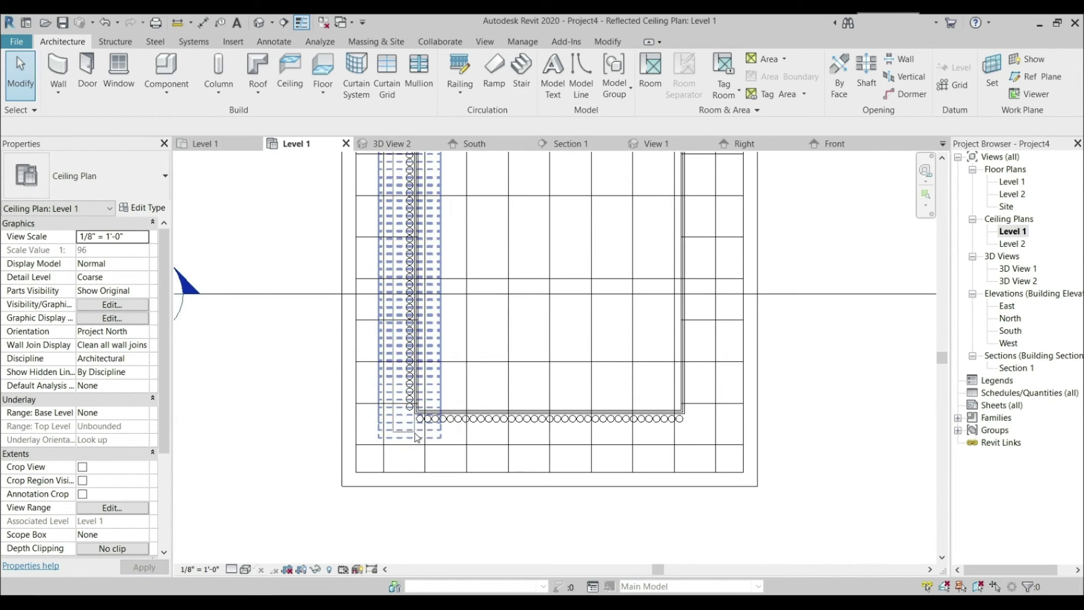
pyautogui.click(417, 438)
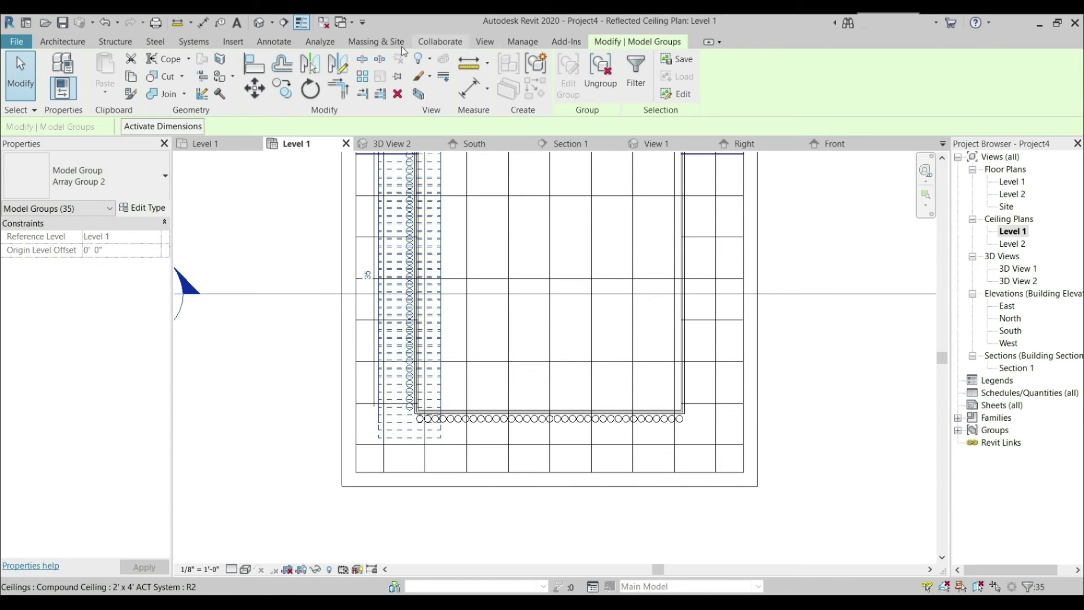
pyautogui.click(310, 67)
pyautogui.scroll(5, 537, 305)
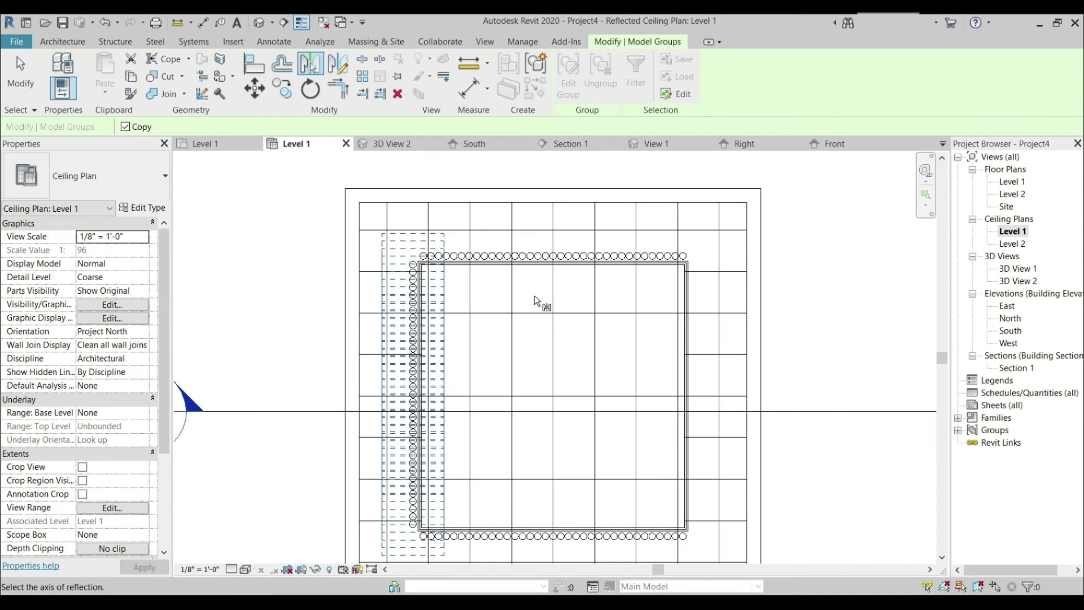
pyautogui.click(545, 244)
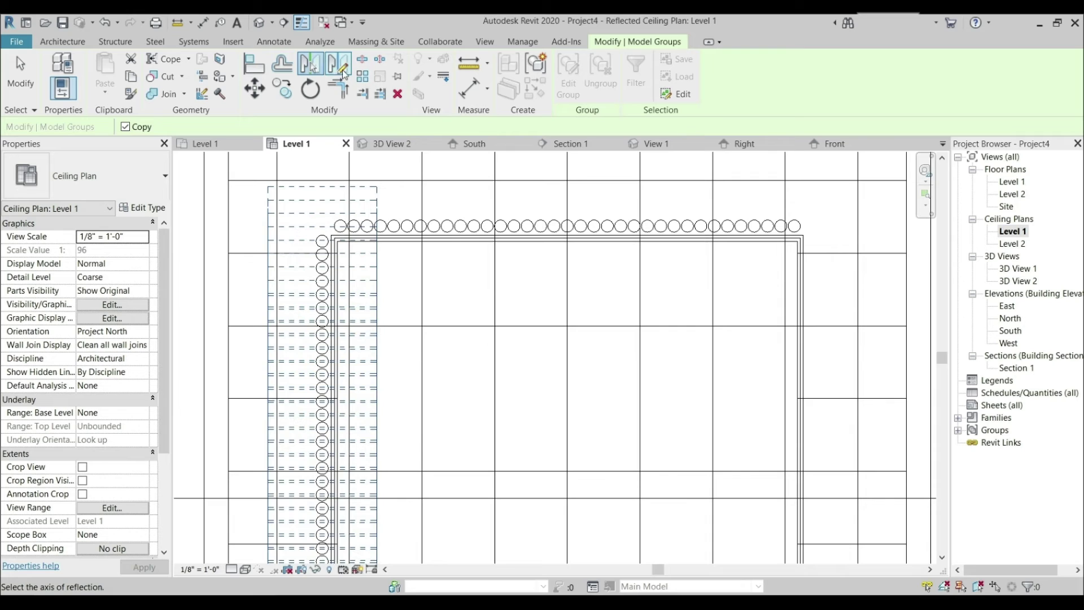
pyautogui.click(337, 63)
pyautogui.click(567, 241)
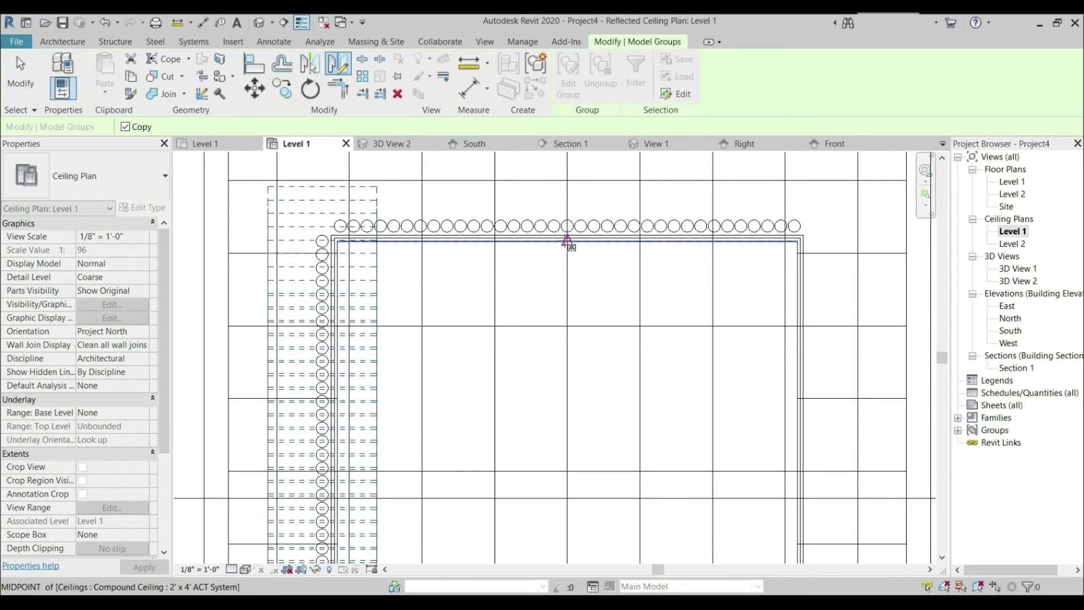
pyautogui.scroll(-4, 568, 444)
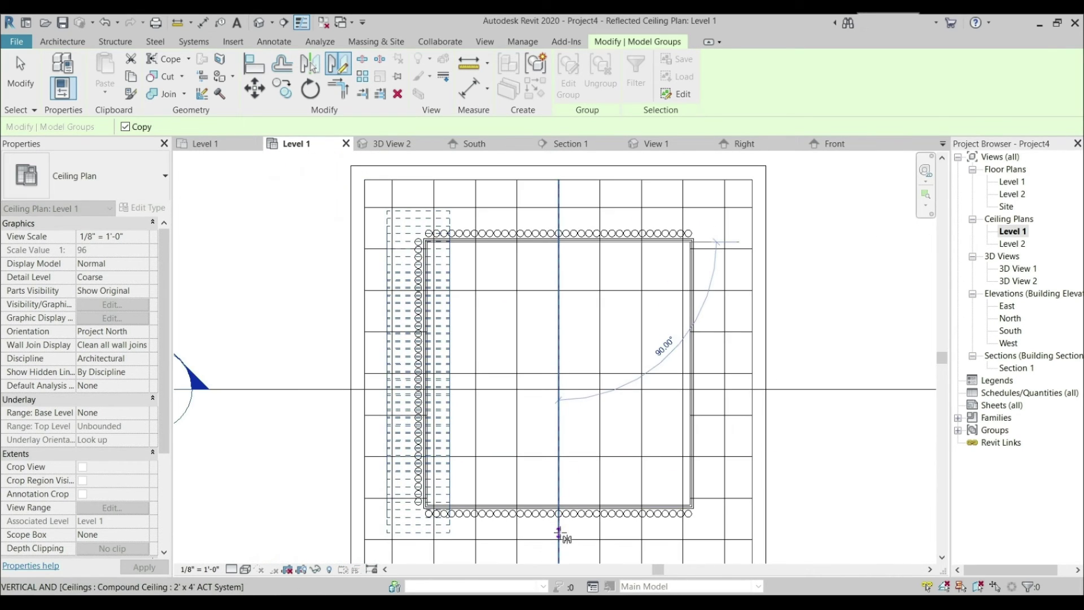
pyautogui.click(563, 535)
pyautogui.press('Escape')
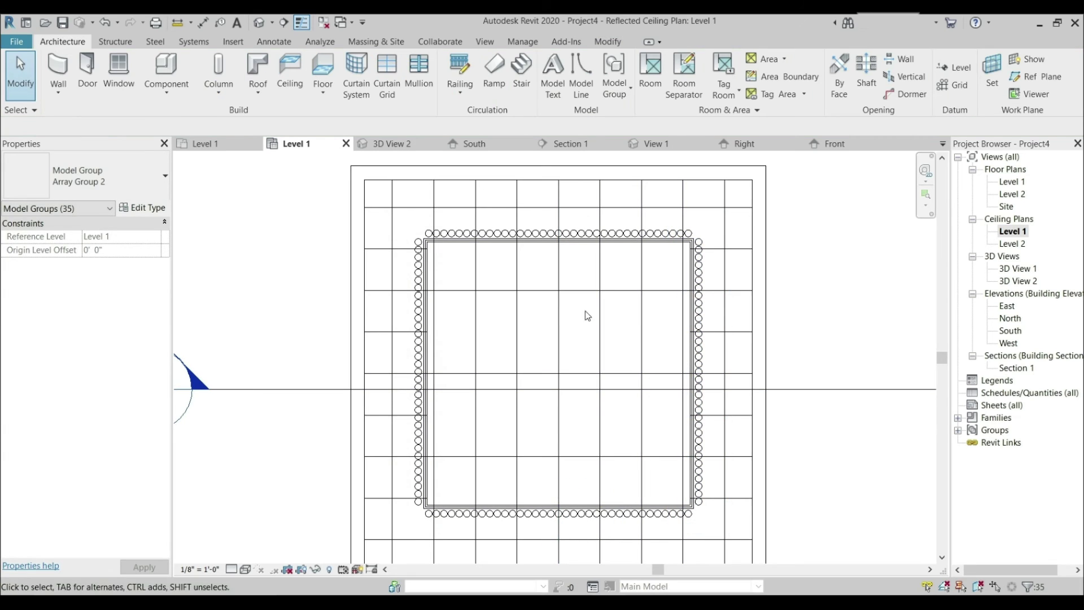
# Step: In the Level 1 floor plan, place a camera at the room's lower wall aimed straight up past the upper wall
pyautogui.moveTo(544, 335); pyautogui.dragTo(544, 276, button='middle')
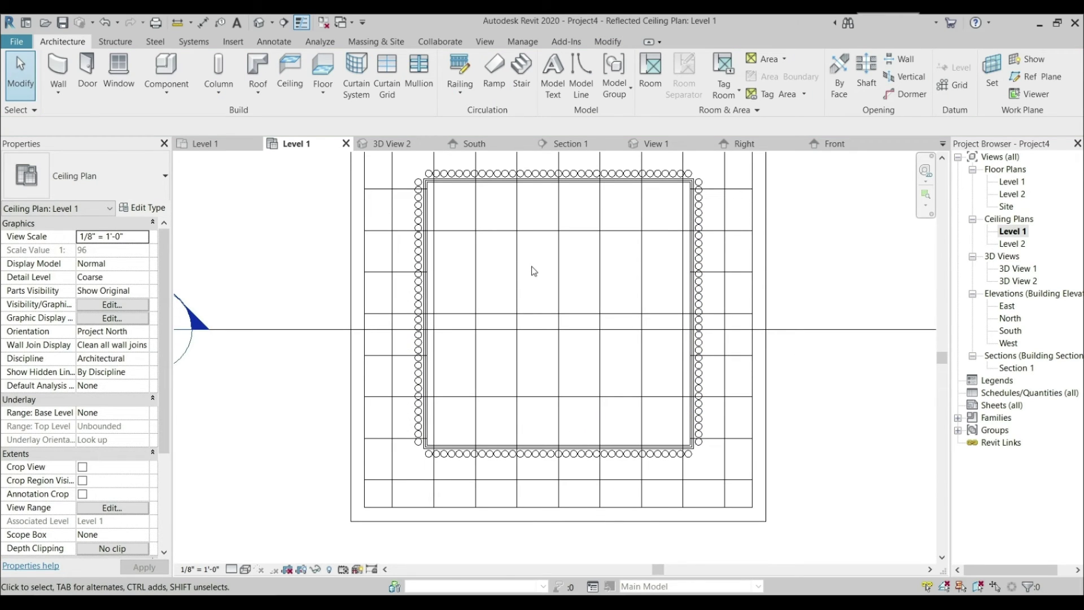
pyautogui.scroll(-3, 533, 271)
pyautogui.hotkey('ctrl', 'Tab')
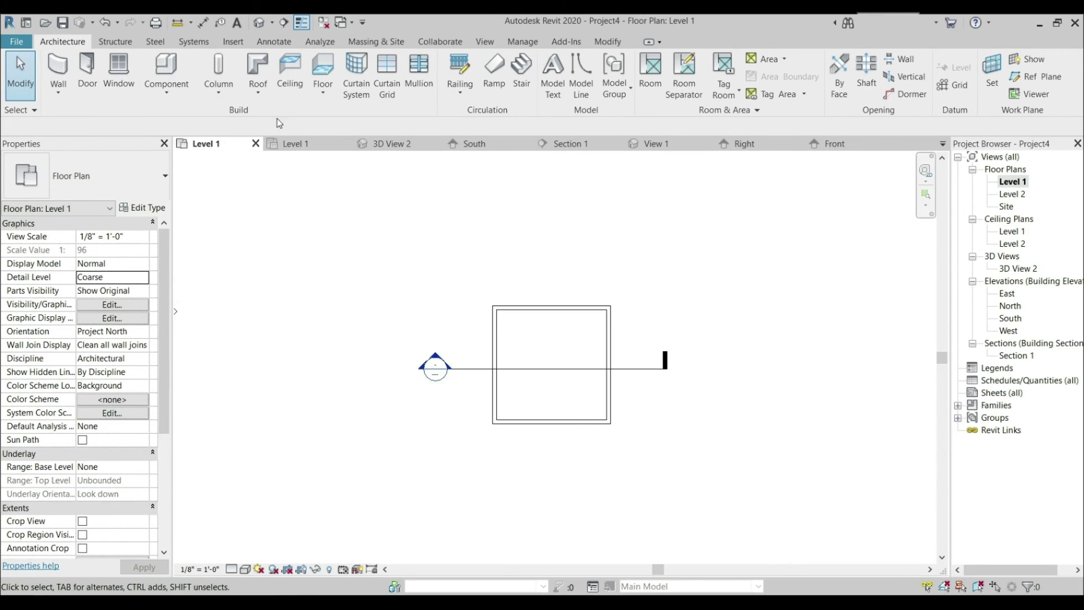
pyautogui.click(273, 23)
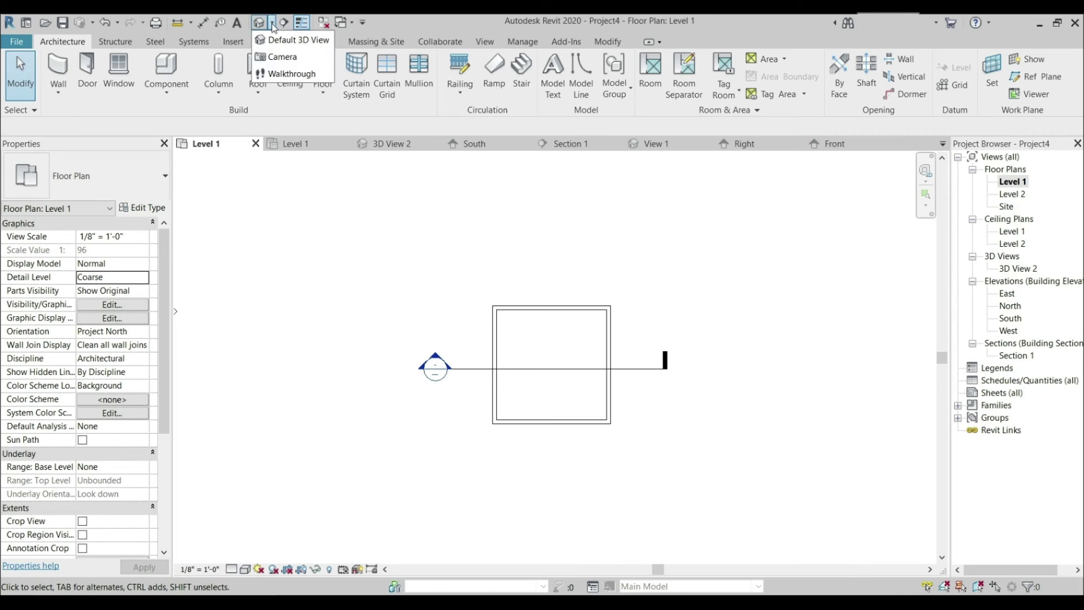
pyautogui.click(286, 61)
pyautogui.click(553, 417)
pyautogui.click(551, 257)
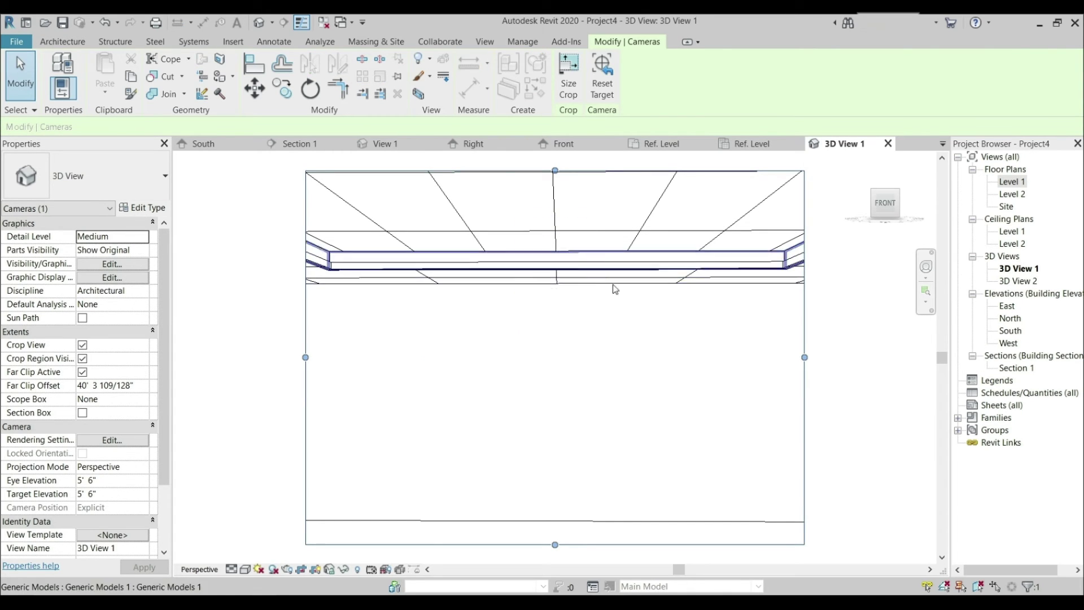
# Step: Set the camera view's visual style to Realistic and widen its crop region on the right side
pyautogui.click(247, 569)
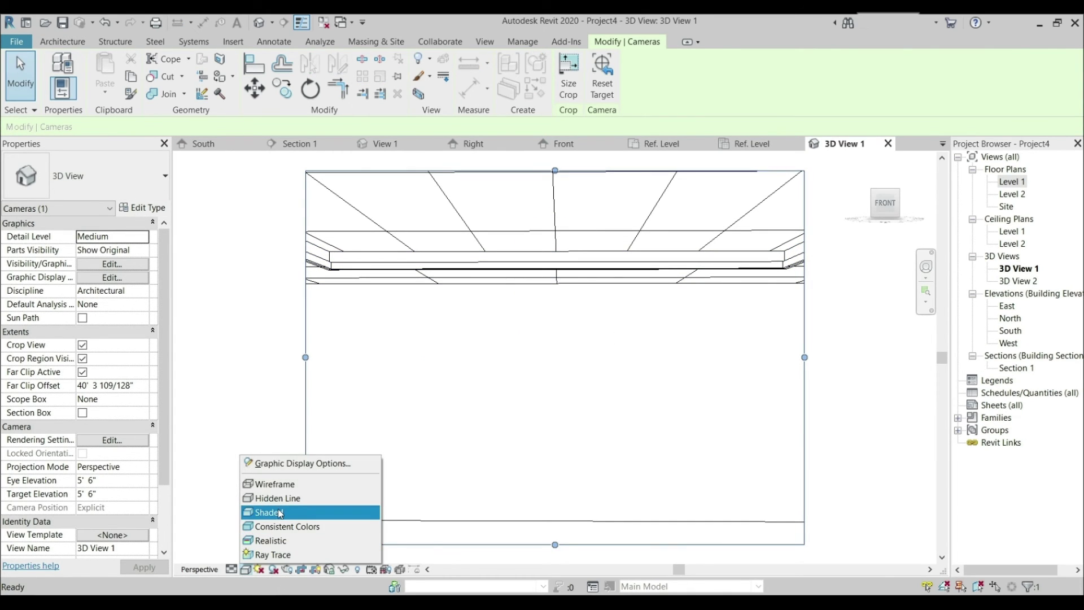
pyautogui.click(277, 540)
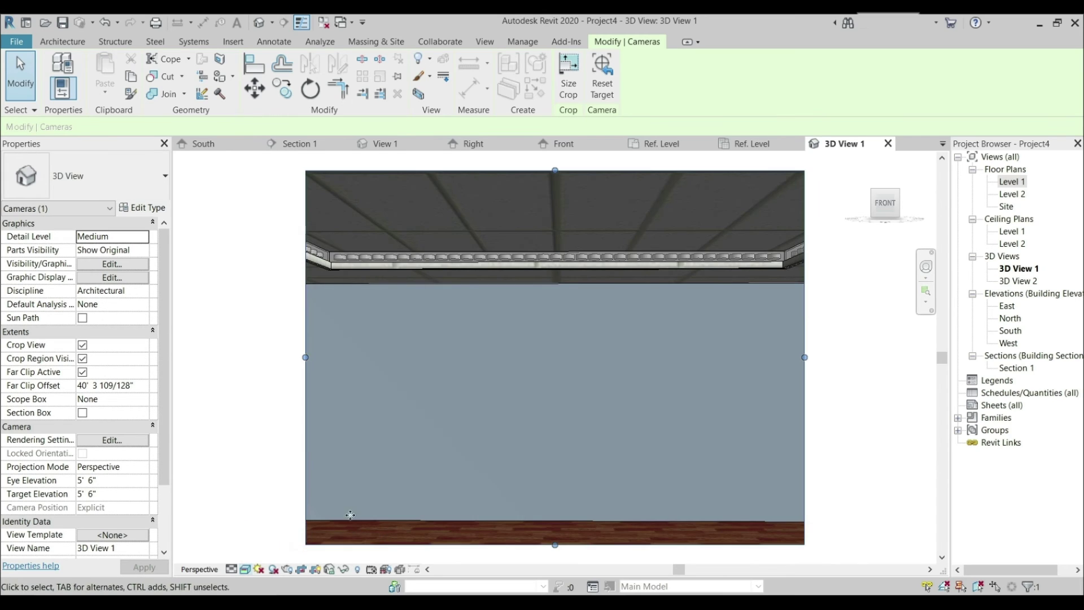
pyautogui.moveTo(805, 357); pyautogui.dragTo(872, 357)
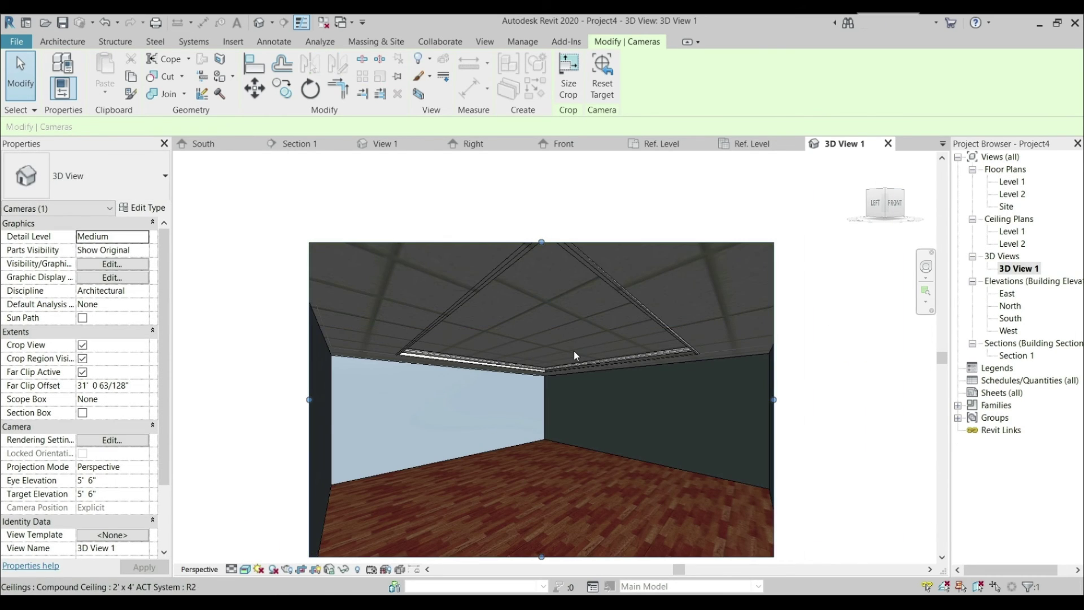
# Step: Extend the corner camera view's crop region sideways and upward to take in more of the side walls and ceiling opening
pyautogui.scroll(2, 610, 449)
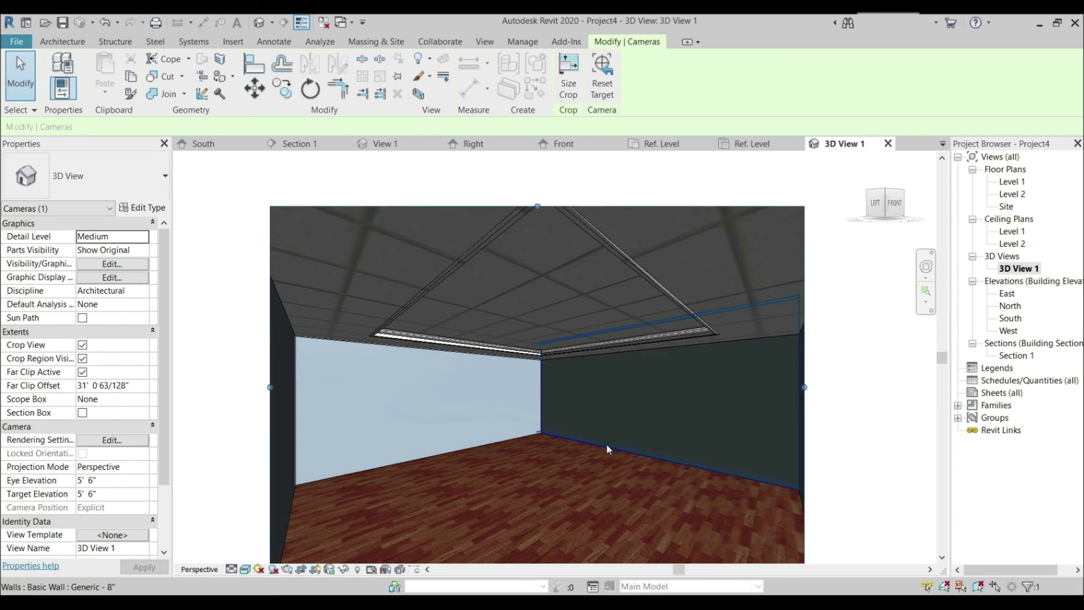
pyautogui.scroll(1, 606, 443)
pyautogui.moveTo(606, 443); pyautogui.dragTo(609, 421, button='middle')
pyautogui.moveTo(833, 357); pyautogui.dragTo(927, 366)
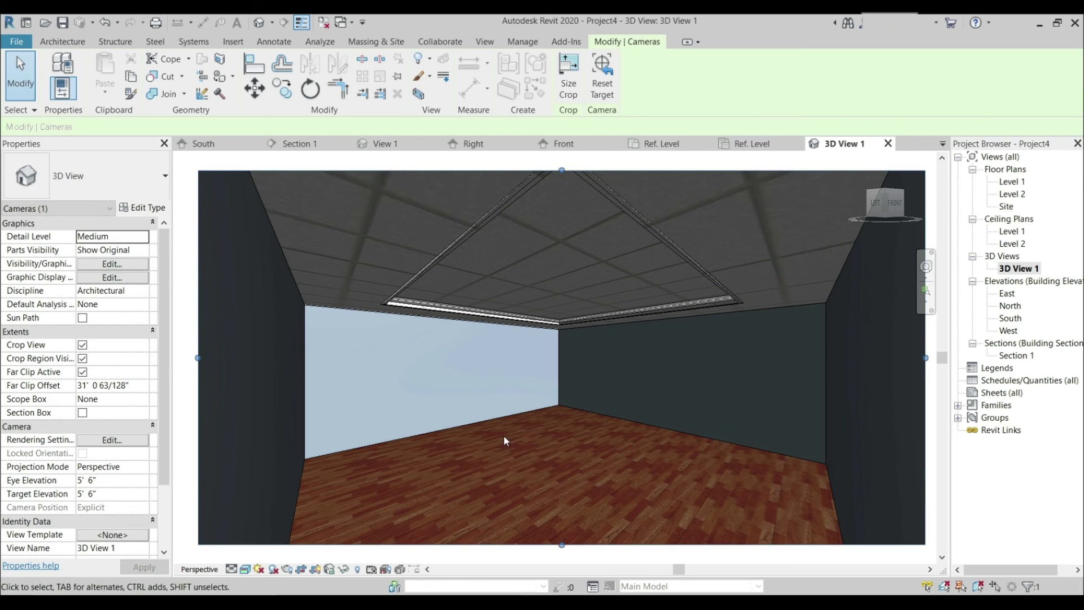
pyautogui.moveTo(562, 170); pyautogui.dragTo(561, 152)
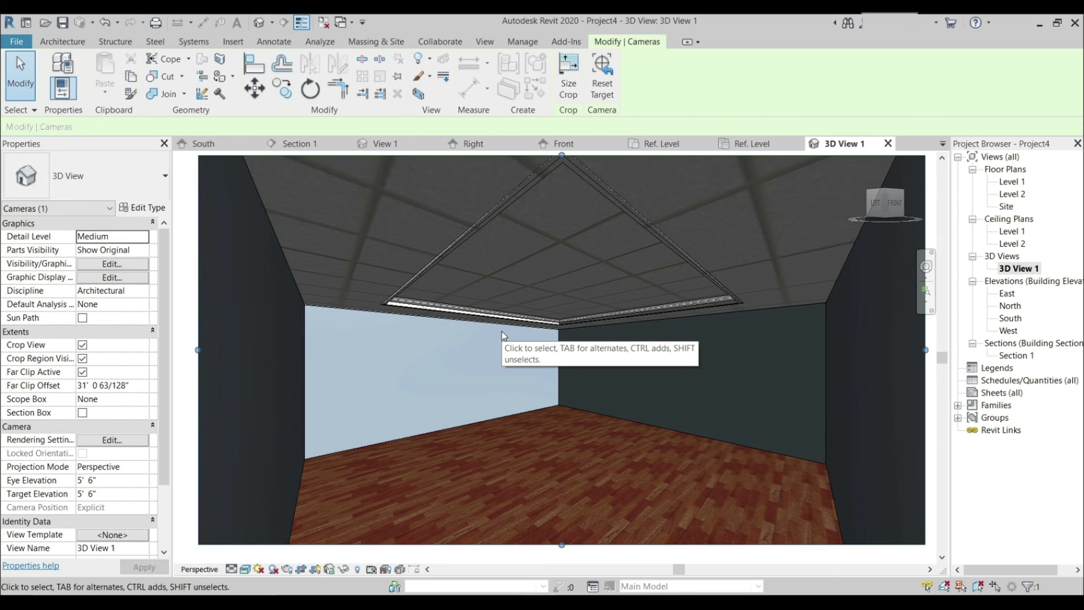
# Step: Render the camera view with the Interior: Artificial only lighting scheme at Medium quality and 150 DPI printer resolution
pyautogui.press('r')
pyautogui.press('r')
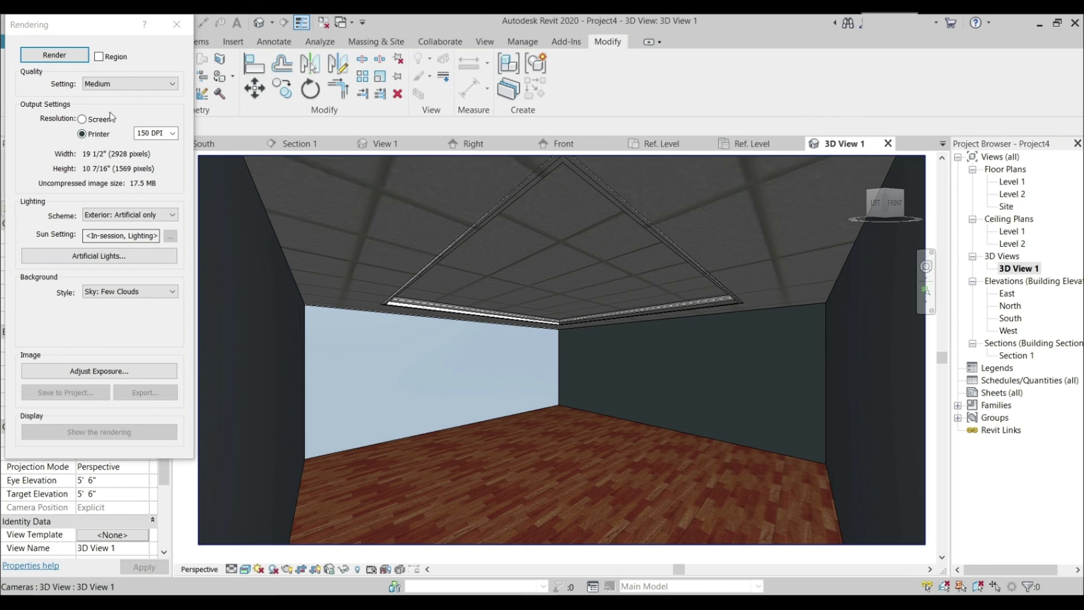
pyautogui.click(141, 215)
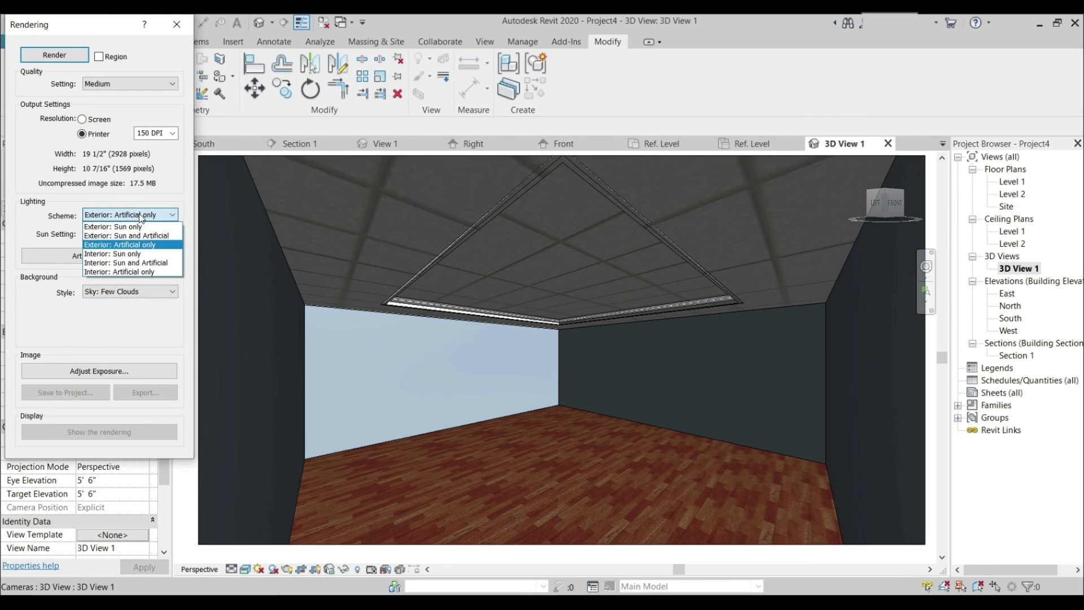
pyautogui.click(150, 273)
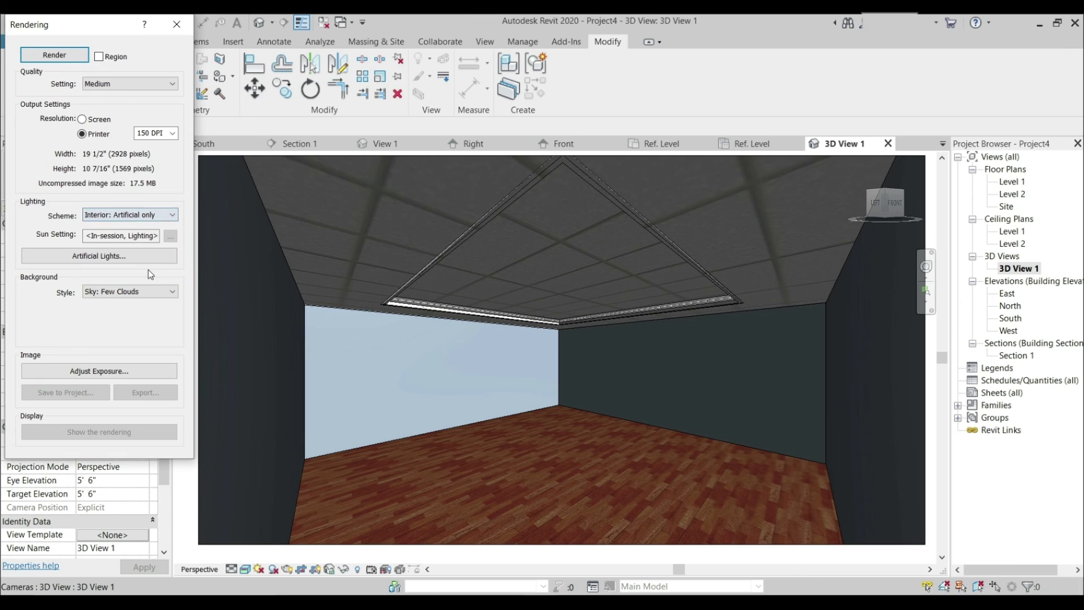
pyautogui.click(63, 57)
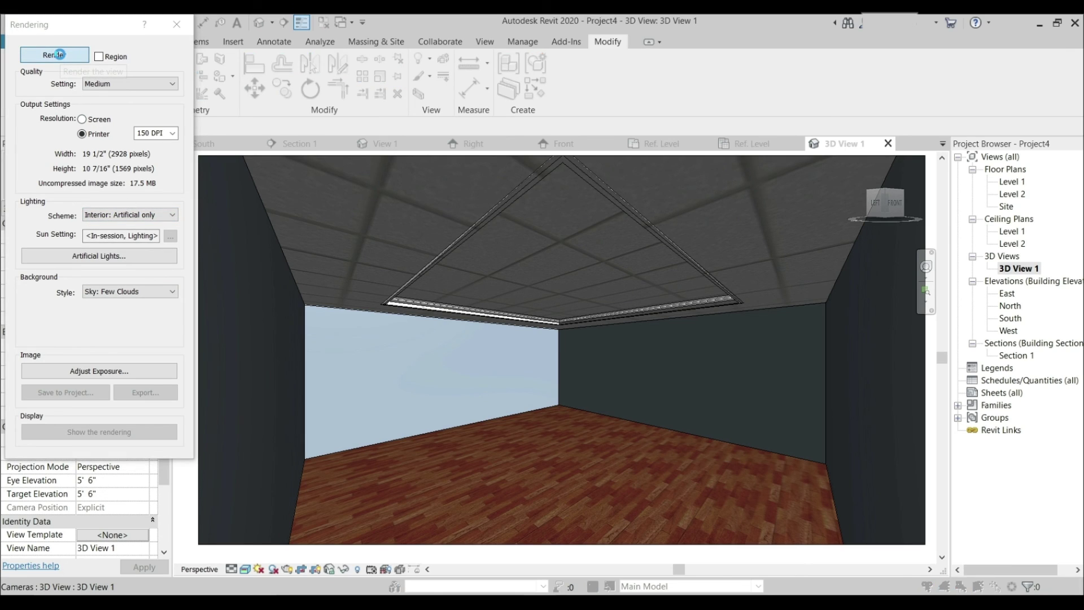